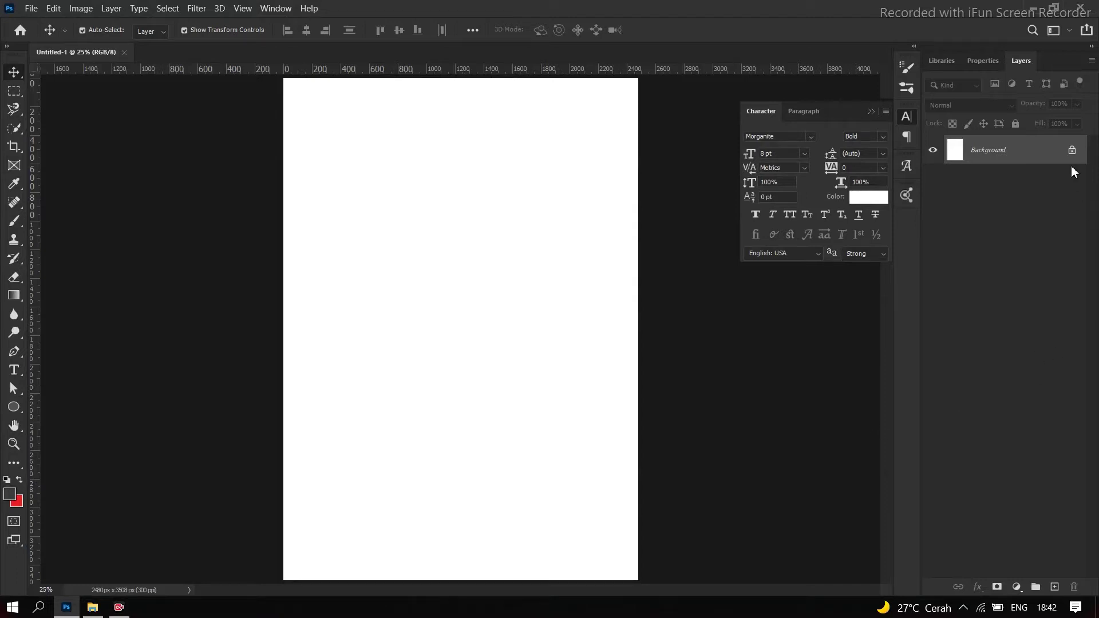
Step: Collapse the Character panel, undock the Layers panel group, and float it beside the canvas at a reduced height
{"action": "left_click_drag", "start_coordinate": [1060, 71], "coordinate": [867, 70]}
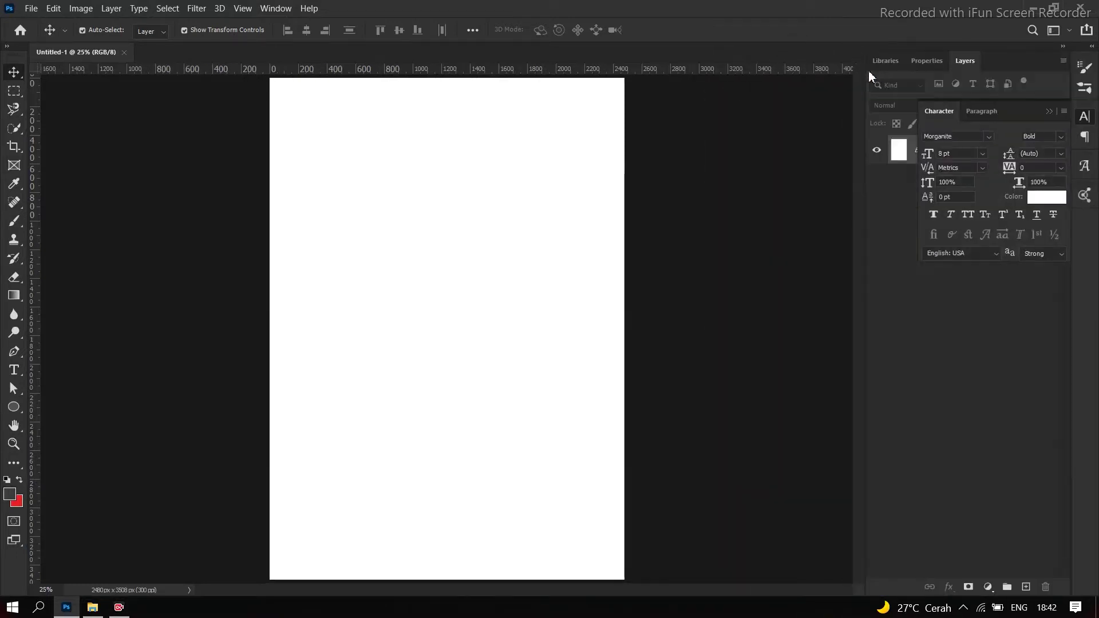
{"action": "left_click", "coordinate": [1049, 111]}
{"action": "left_click_drag", "start_coordinate": [992, 64], "coordinate": [788, 56]}
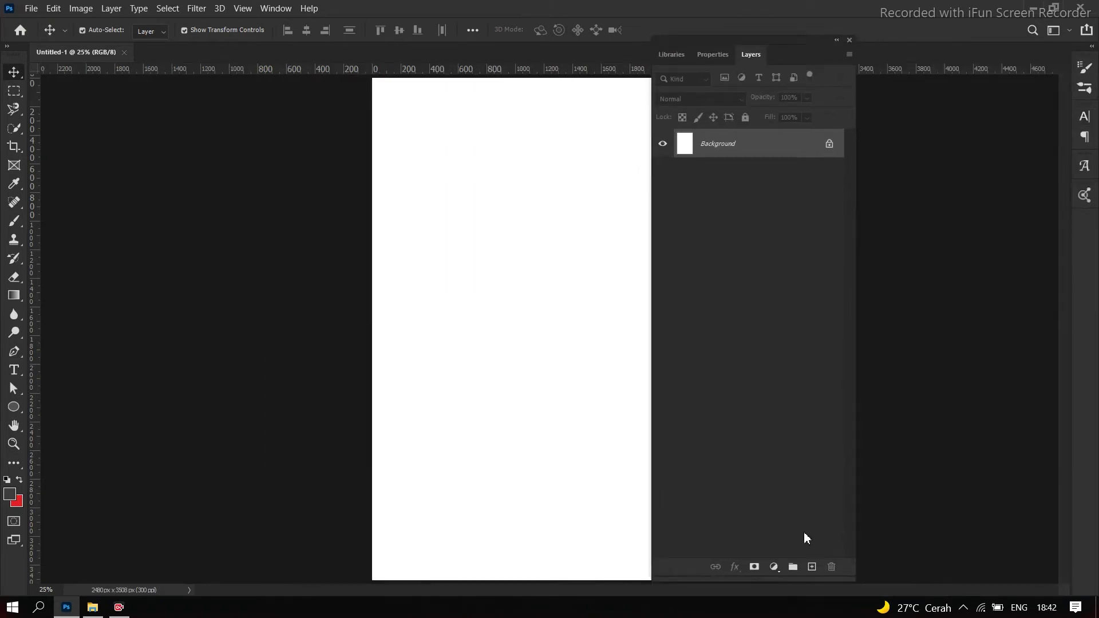
{"action": "left_click_drag", "start_coordinate": [788, 582], "coordinate": [822, 318]}
{"action": "left_click_drag", "start_coordinate": [801, 62], "coordinate": [973, 140]}
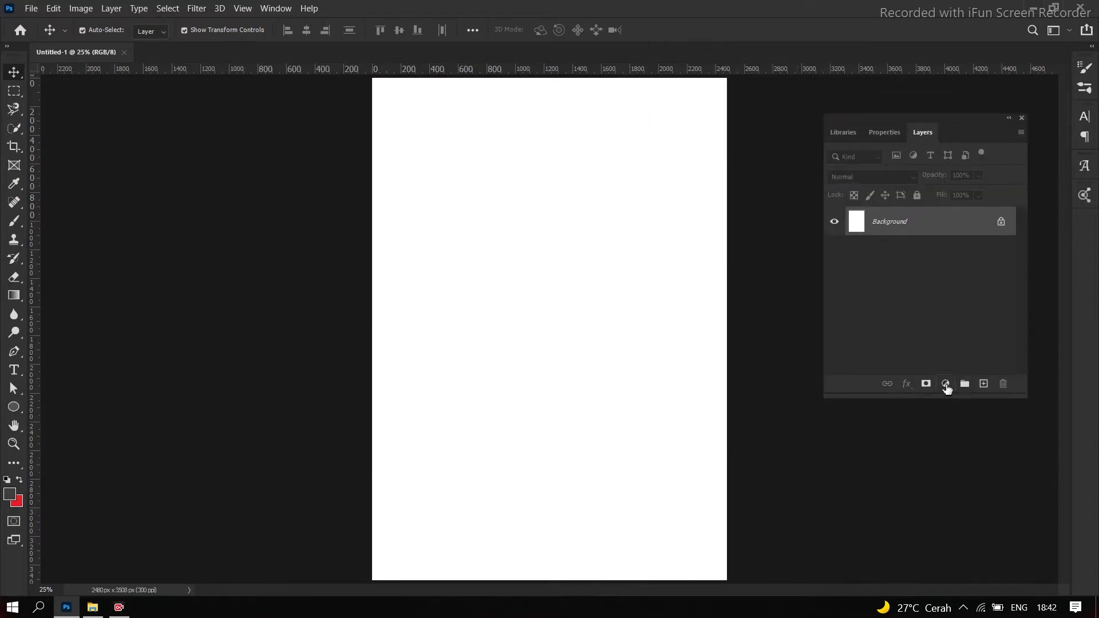
Step: Add a black Solid Color fill layer above the background and lock it
{"action": "left_click", "coordinate": [946, 385]}
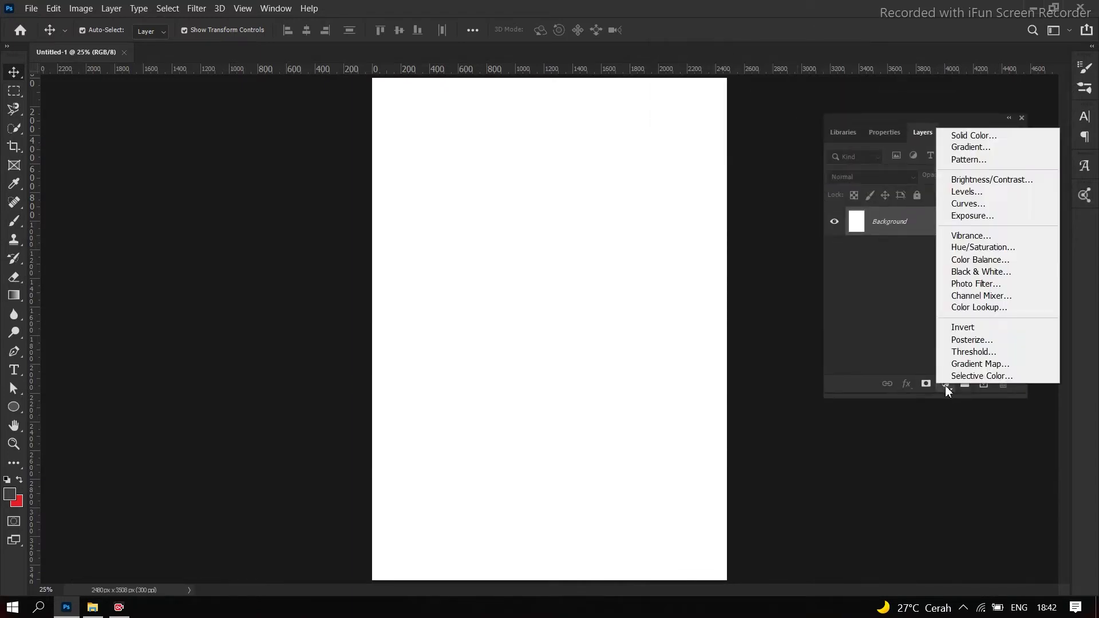
{"action": "left_click", "coordinate": [976, 135]}
{"action": "left_click_drag", "start_coordinate": [739, 455], "coordinate": [702, 487]}
{"action": "left_click", "coordinate": [1045, 290]}
{"action": "left_click", "coordinate": [916, 195]}
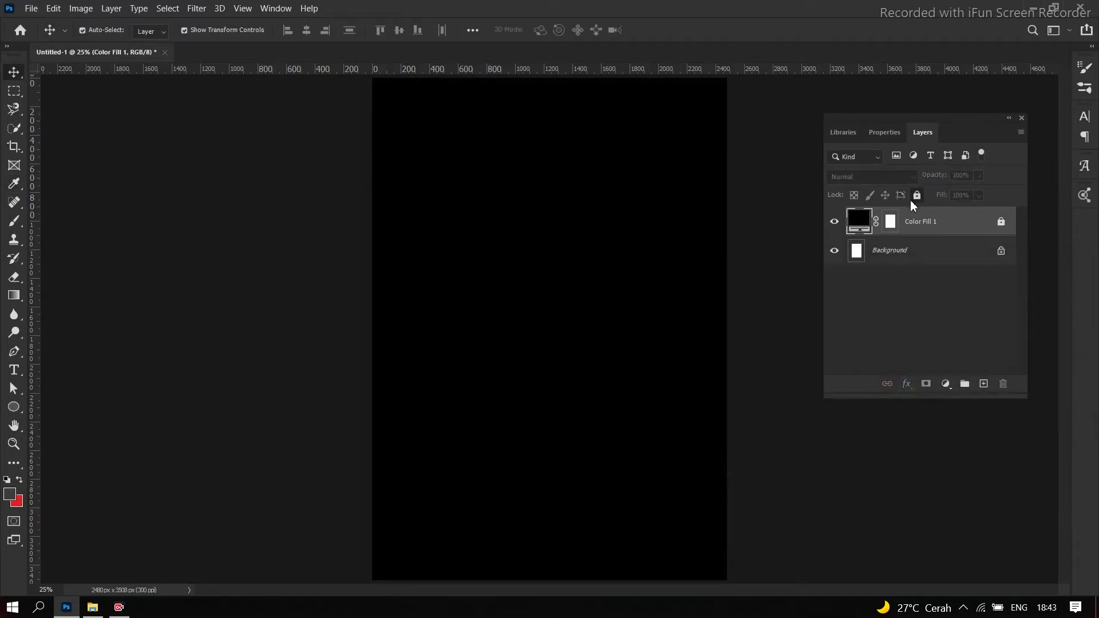
Step: Place the Ymir-Fritz-God-of-Titans-Attack image from the Downloads folder and scale it down around the page centre, leaving black margins on all sides
{"action": "left_click", "coordinate": [92, 607]}
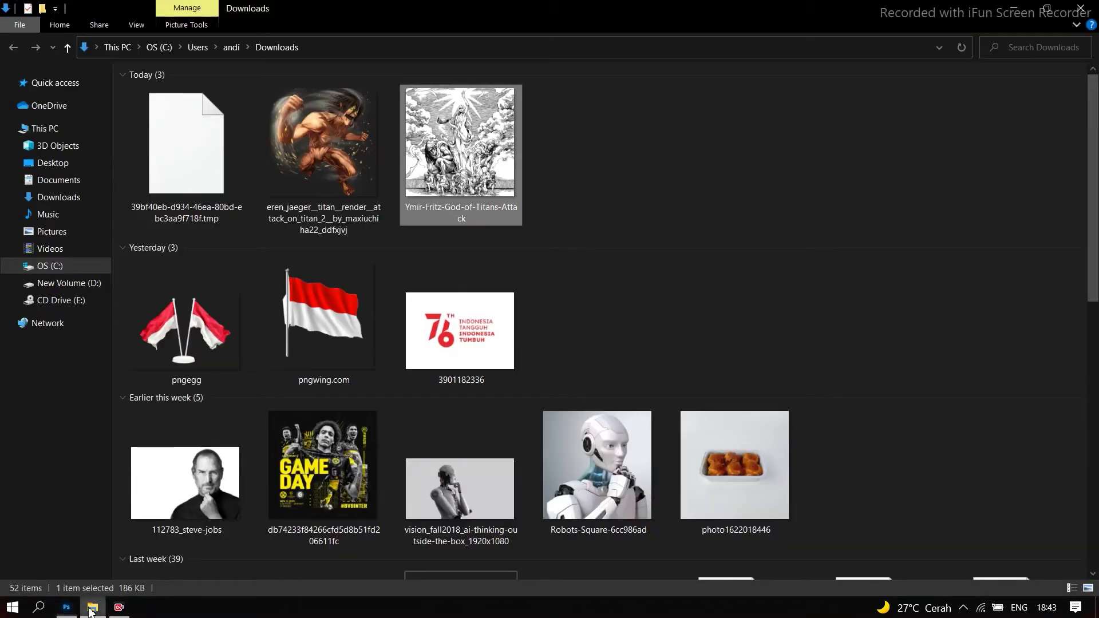
{"action": "left_click_drag", "start_coordinate": [445, 222], "coordinate": [544, 289]}
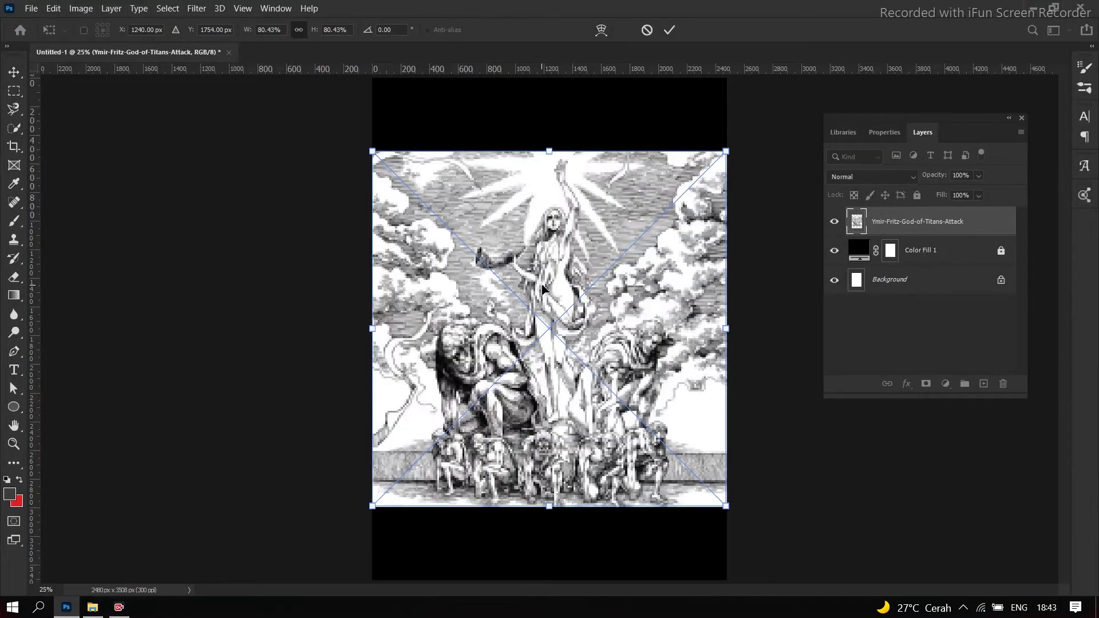
{"action": "left_click_drag", "start_coordinate": [727, 509], "coordinate": [681, 457]}
{"action": "key", "text": "Return"}
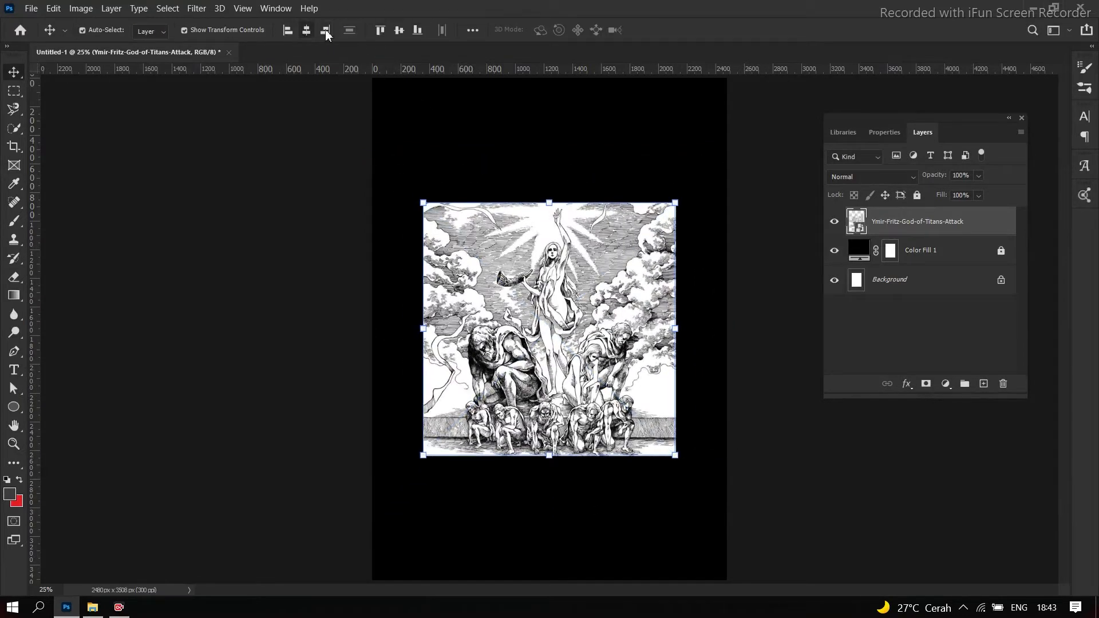
{"action": "left_click", "coordinate": [754, 336]}
Step: Add the white title text HUMANKILL above the illustration in 72 pt Morganite Bold
{"action": "scroll", "coordinate": [600, 337], "scroll_direction": "up", "scroll_amount": 1}
{"action": "scroll", "coordinate": [600, 338], "scroll_direction": "down", "scroll_amount": 1}
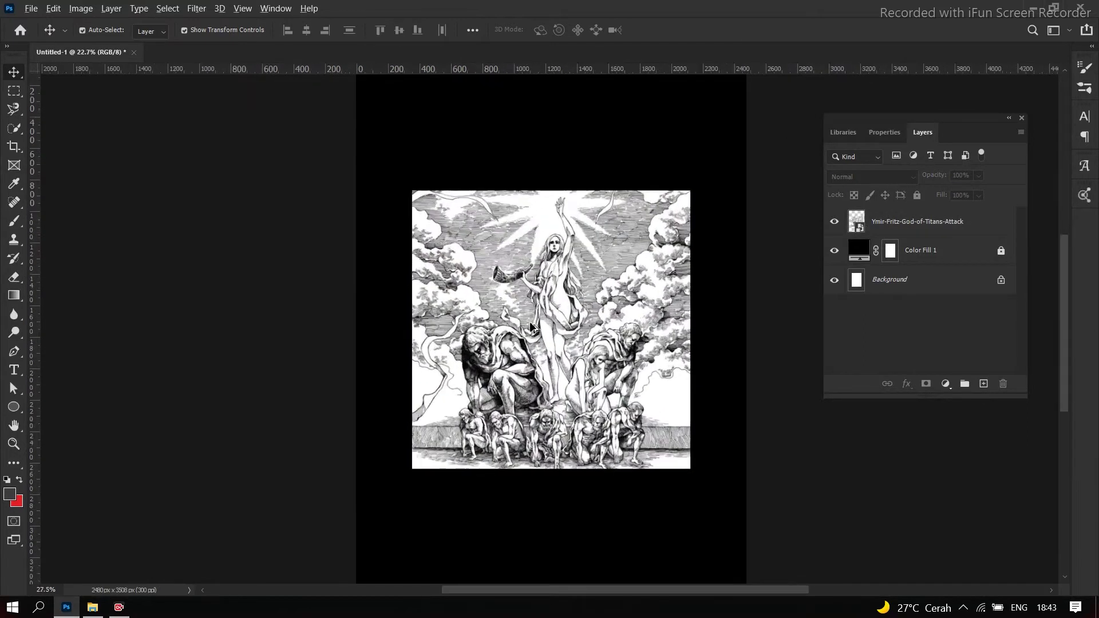
{"action": "scroll", "coordinate": [542, 338], "scroll_direction": "up", "scroll_amount": 1}
{"action": "scroll", "coordinate": [543, 338], "scroll_direction": "down", "scroll_amount": 1}
{"action": "scroll", "coordinate": [543, 338], "scroll_direction": "up", "scroll_amount": 1}
{"action": "key", "text": "t"}
{"action": "scroll", "coordinate": [538, 324], "scroll_direction": "down", "scroll_amount": 1}
{"action": "scroll", "coordinate": [524, 314], "scroll_direction": "up", "scroll_amount": 1}
{"action": "scroll", "coordinate": [523, 315], "scroll_direction": "up", "scroll_amount": 1}
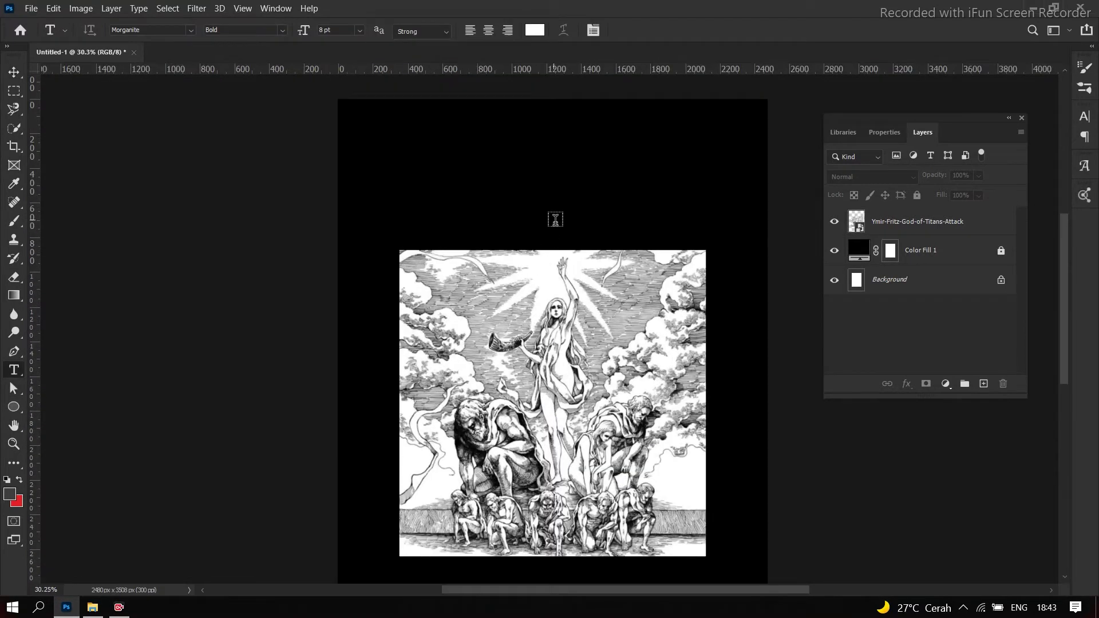
{"action": "left_click", "coordinate": [540, 221]}
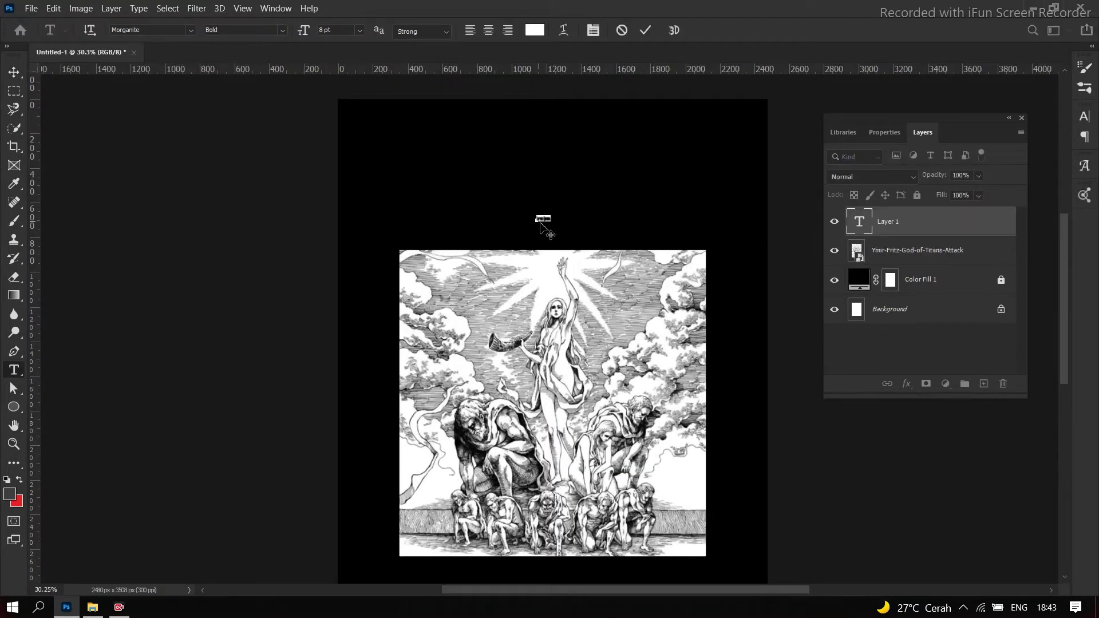
{"action": "left_click", "coordinate": [356, 32]}
{"action": "left_click", "coordinate": [352, 231]}
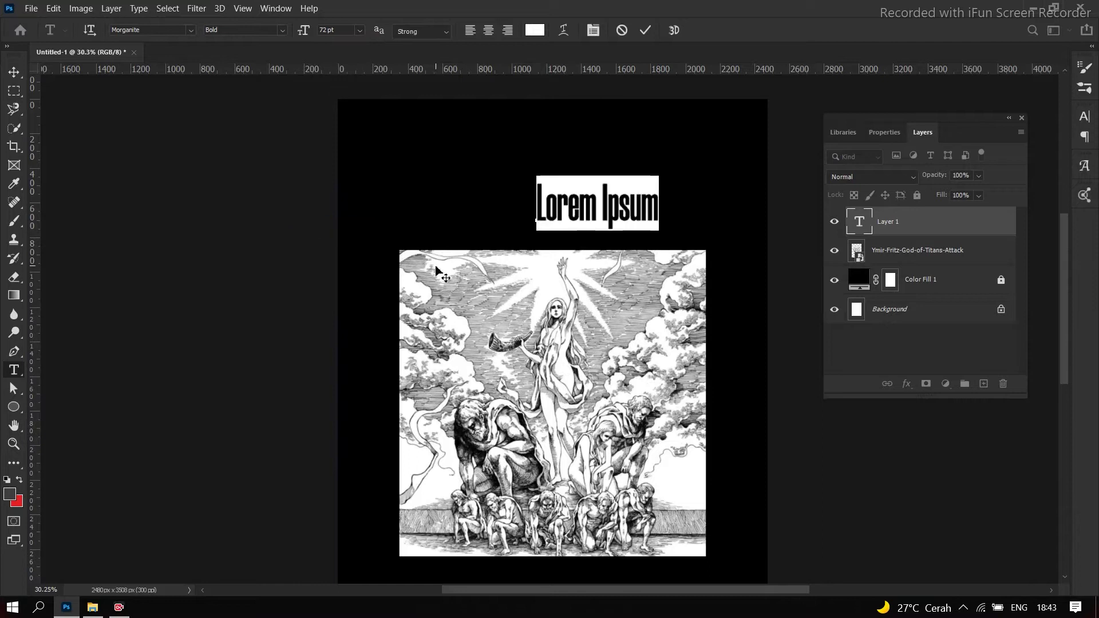
{"action": "type", "text": "HU"}
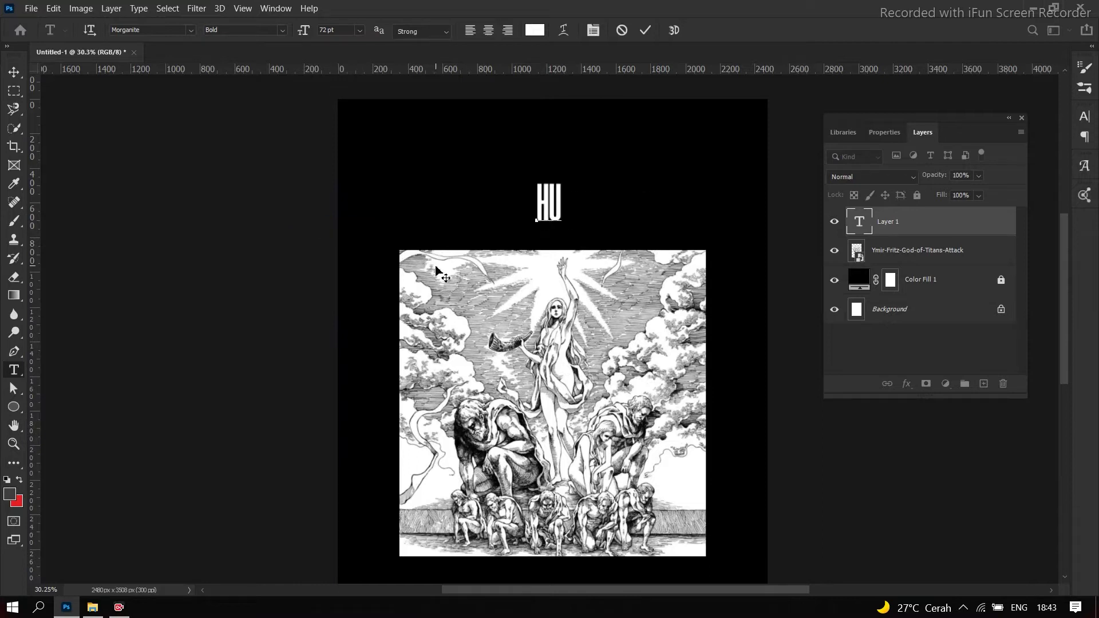
{"action": "type", "text": "MANKILLS"}
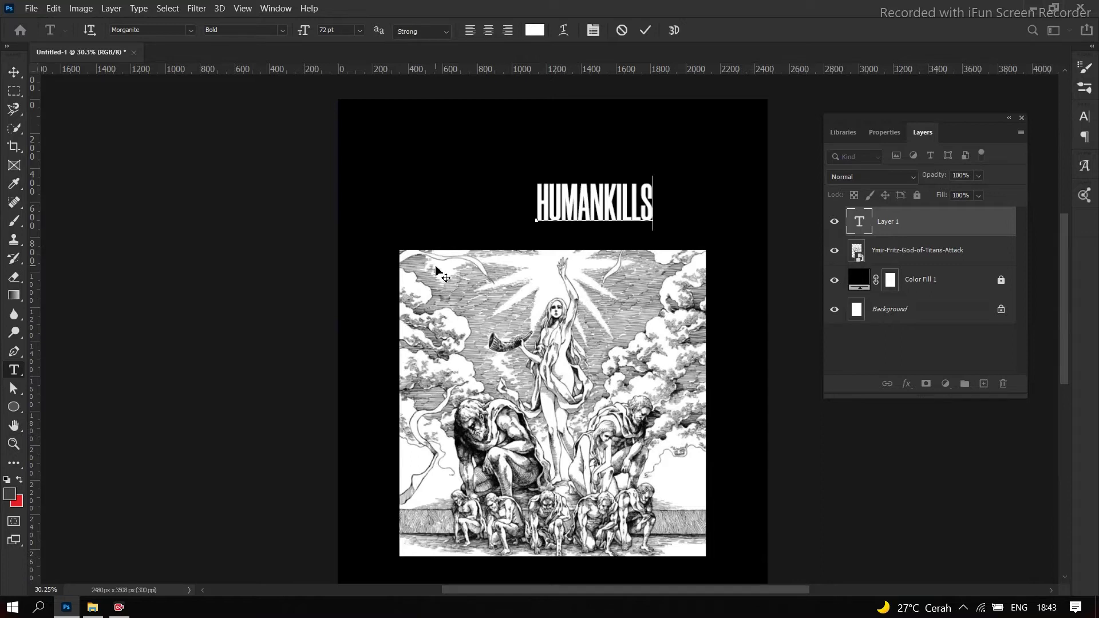
{"action": "key", "text": "BackSpace"}
Step: Centre the HUMANKILL title horizontally on the page and position it just above the illustration
{"action": "left_click", "coordinate": [14, 72]}
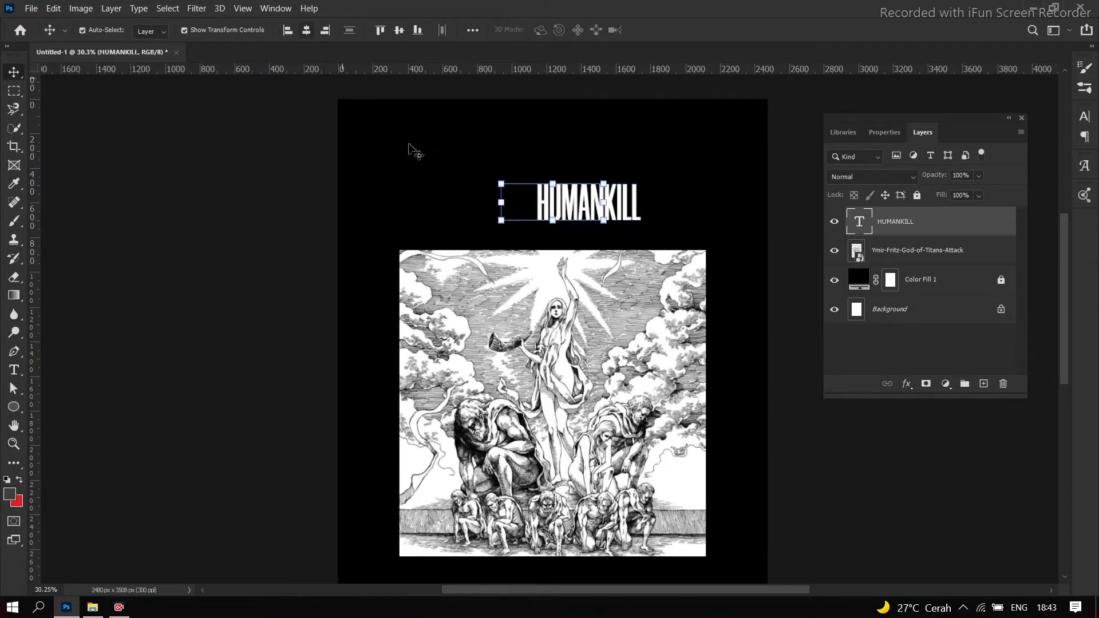
{"action": "left_click_drag", "start_coordinate": [548, 206], "coordinate": [547, 223]}
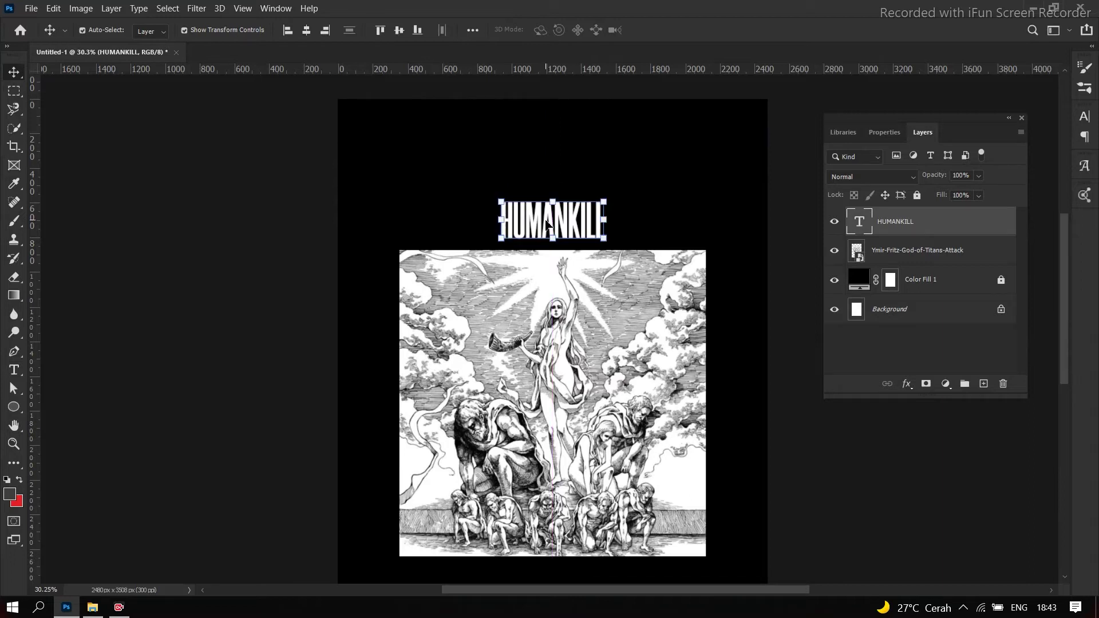
{"action": "left_click", "coordinate": [237, 242]}
Step: Draw an unfilled circle of about 212 px with a 4 px white stroke beside the title, placed at X 356, Y 592 px
{"action": "scroll", "coordinate": [280, 242], "scroll_direction": "down", "scroll_amount": 5}
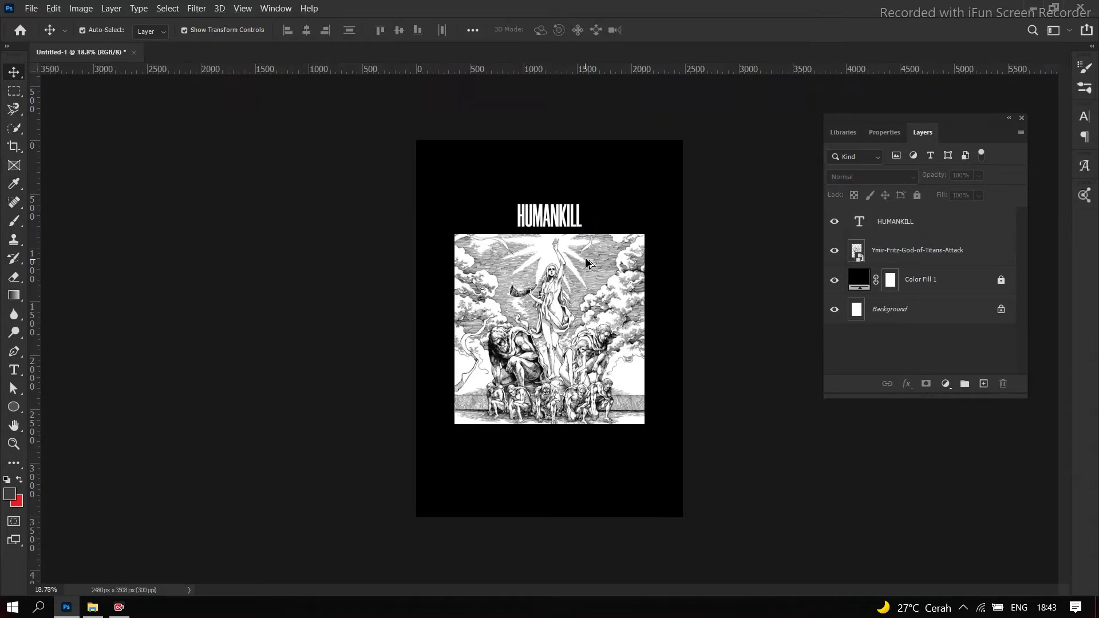
{"action": "scroll", "coordinate": [595, 263], "scroll_direction": "up", "scroll_amount": 4}
{"action": "scroll", "coordinate": [571, 289], "scroll_direction": "up", "scroll_amount": 6}
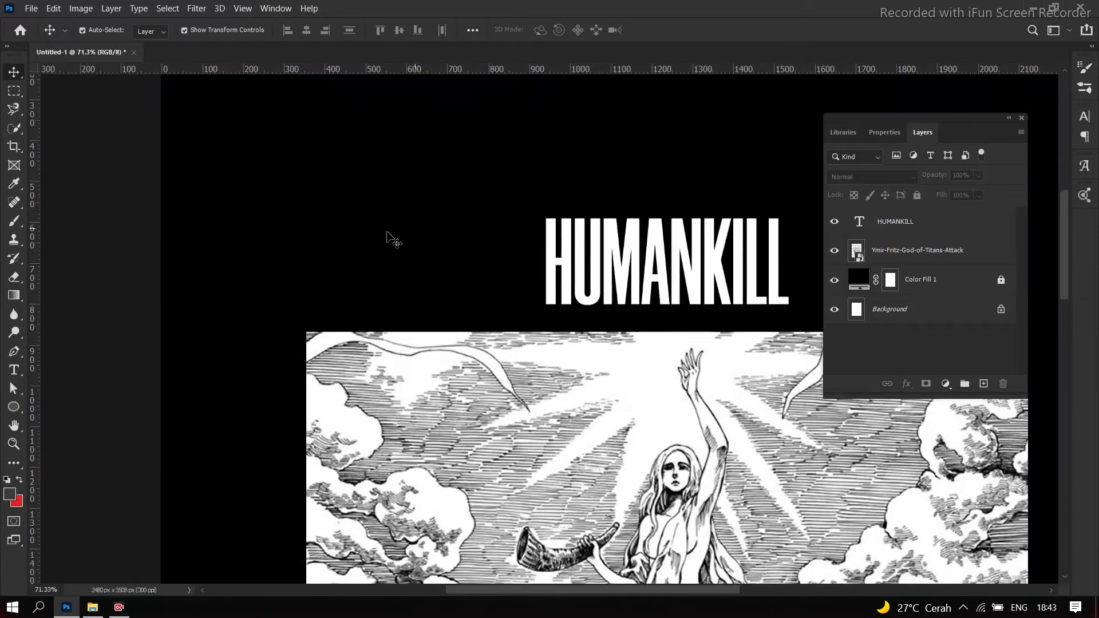
{"action": "left_click", "coordinate": [14, 408]}
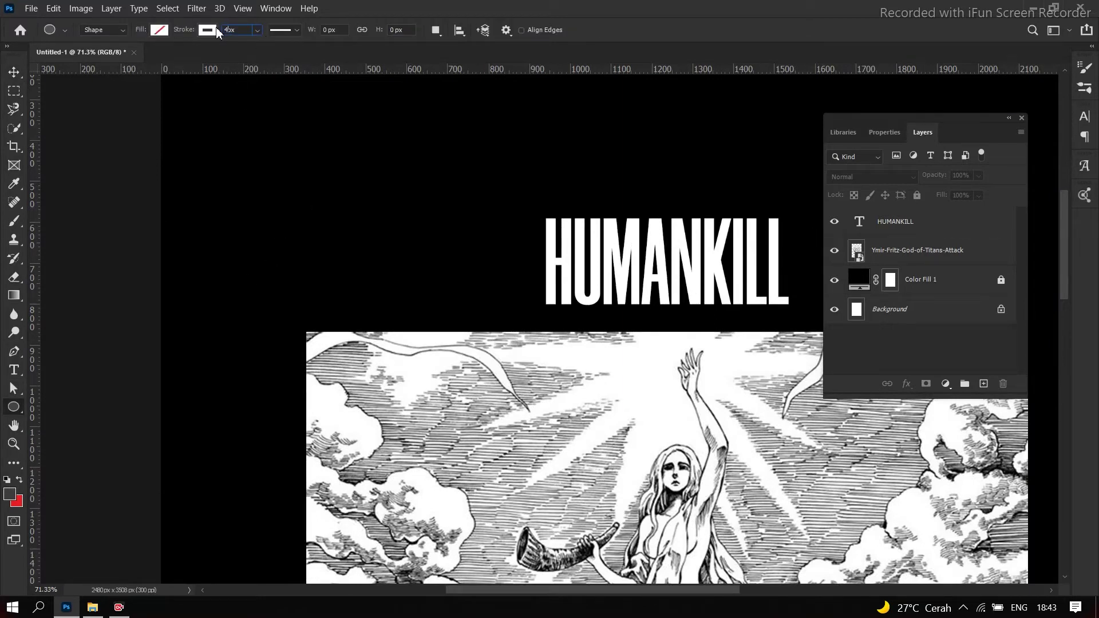
{"action": "left_click_drag", "start_coordinate": [304, 222], "coordinate": [412, 309]}
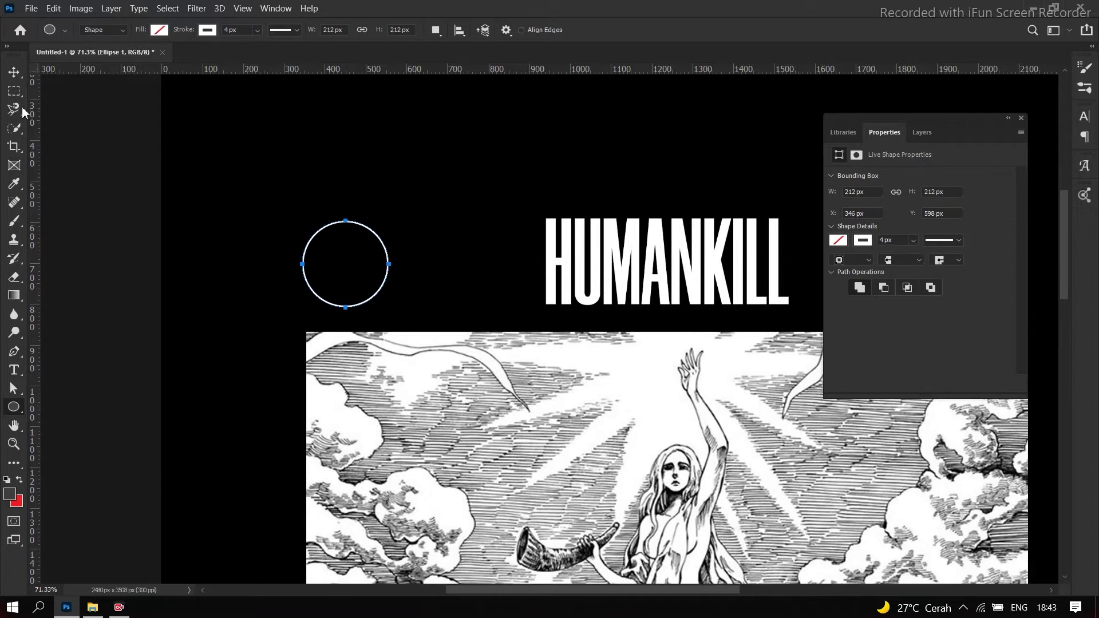
{"action": "left_click", "coordinate": [14, 72]}
{"action": "left_click_drag", "start_coordinate": [388, 247], "coordinate": [392, 245]}
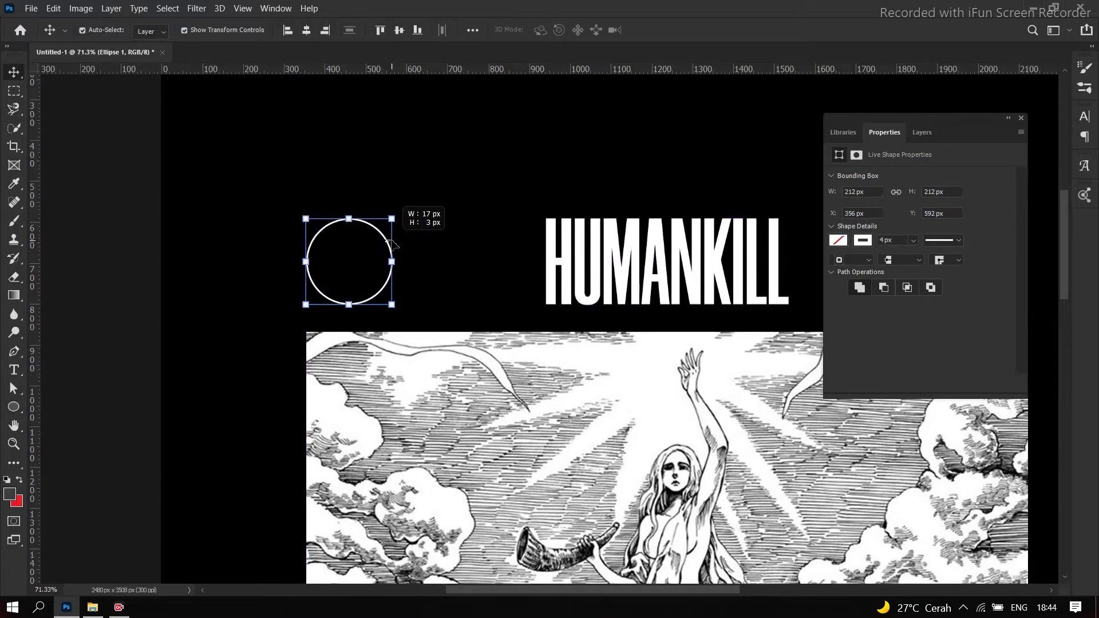
Step: Duplicate the circle twice along the same row and adjust the spacing so that the three outlines overlap
{"action": "left_click_drag", "start_coordinate": [385, 238], "coordinate": [452, 250]}
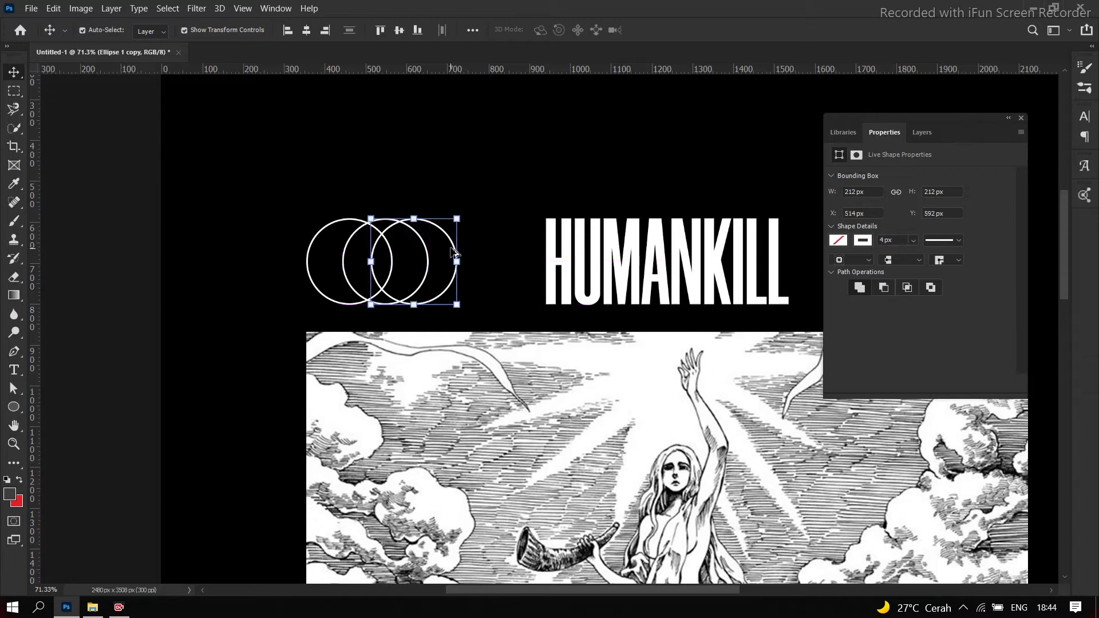
{"action": "left_click", "coordinate": [446, 230]}
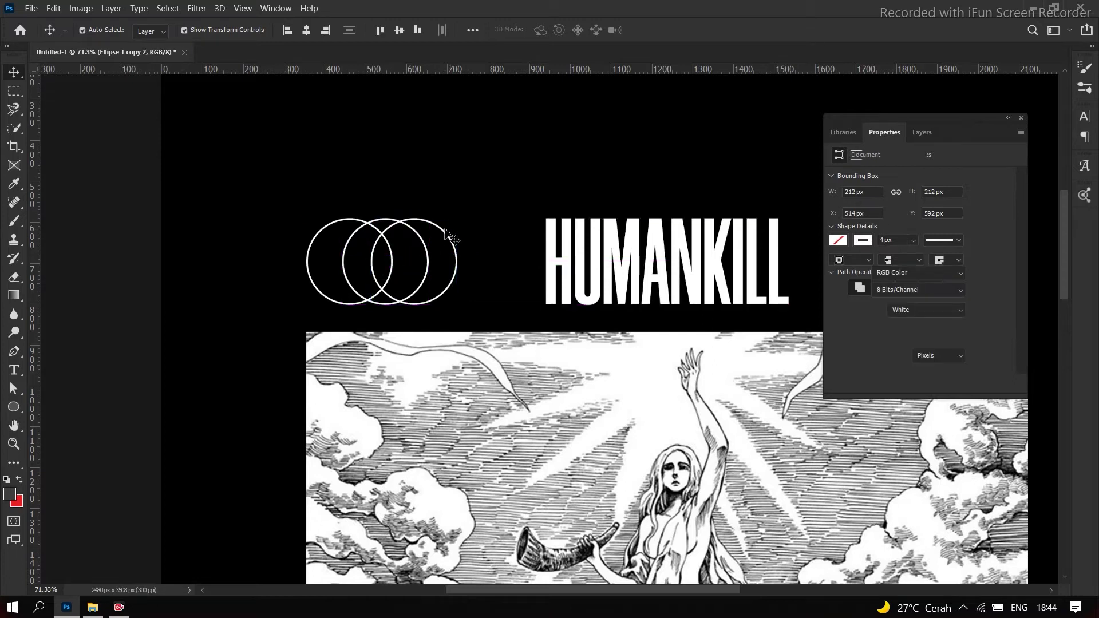
{"action": "mouse_move", "coordinate": [445, 231]}
{"action": "left_mouse_down"}
{"action": "mouse_move", "coordinate": [424, 229]}
{"action": "mouse_move", "coordinate": [440, 230]}
{"action": "left_mouse_up"}
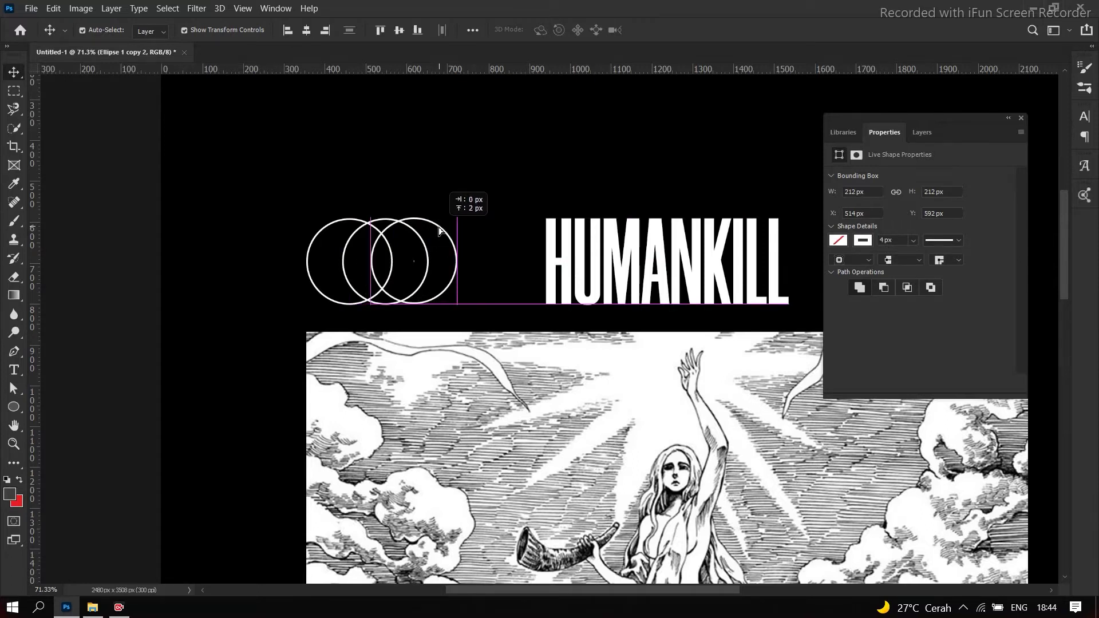
{"action": "left_click_drag", "start_coordinate": [439, 230], "coordinate": [421, 248]}
{"action": "left_click", "coordinate": [153, 288]}
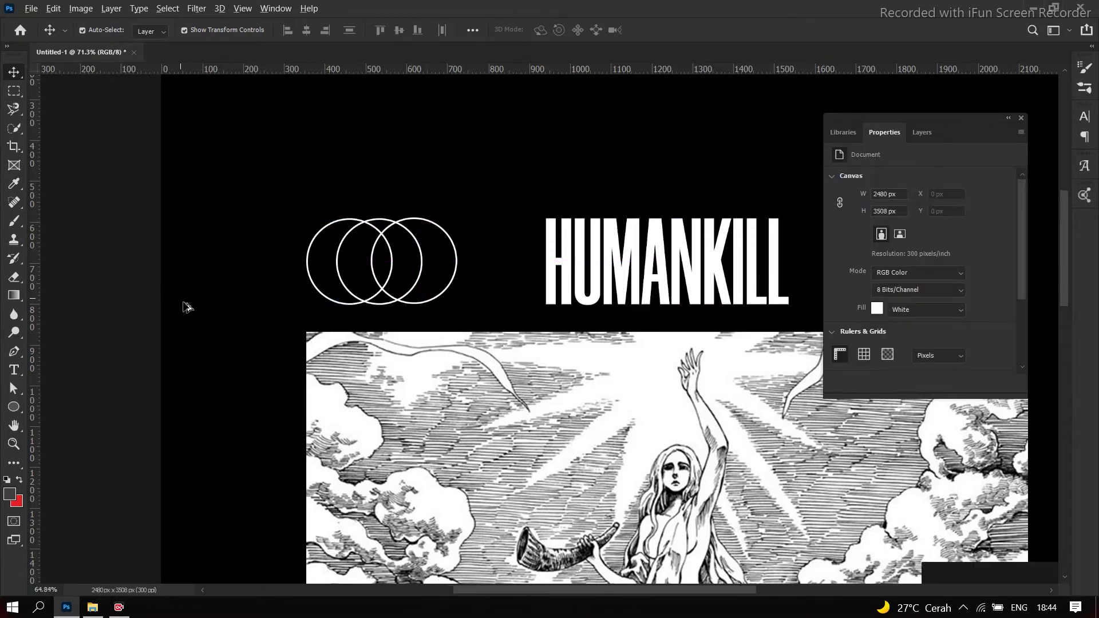
{"action": "scroll", "coordinate": [195, 318], "scroll_direction": "down", "scroll_amount": 5}
{"action": "scroll", "coordinate": [492, 203], "scroll_direction": "up", "scroll_amount": 5}
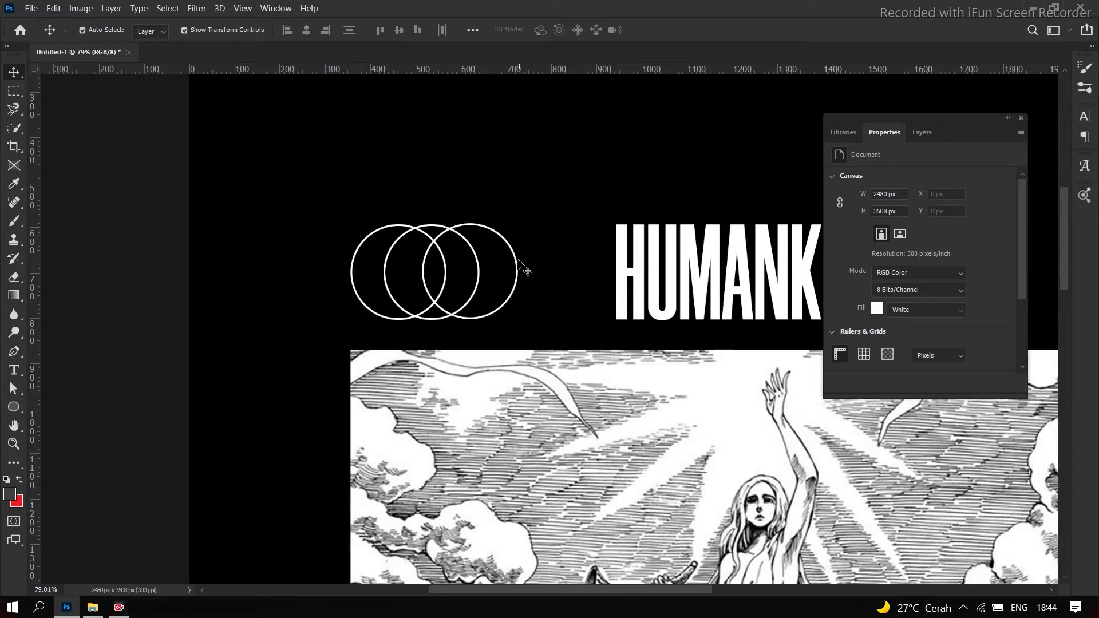
Step: Delete the circle copy nearest the title and move the remaining copy to X 462 px so it half overlaps the first circle
{"action": "left_click_drag", "start_coordinate": [518, 269], "coordinate": [467, 294]}
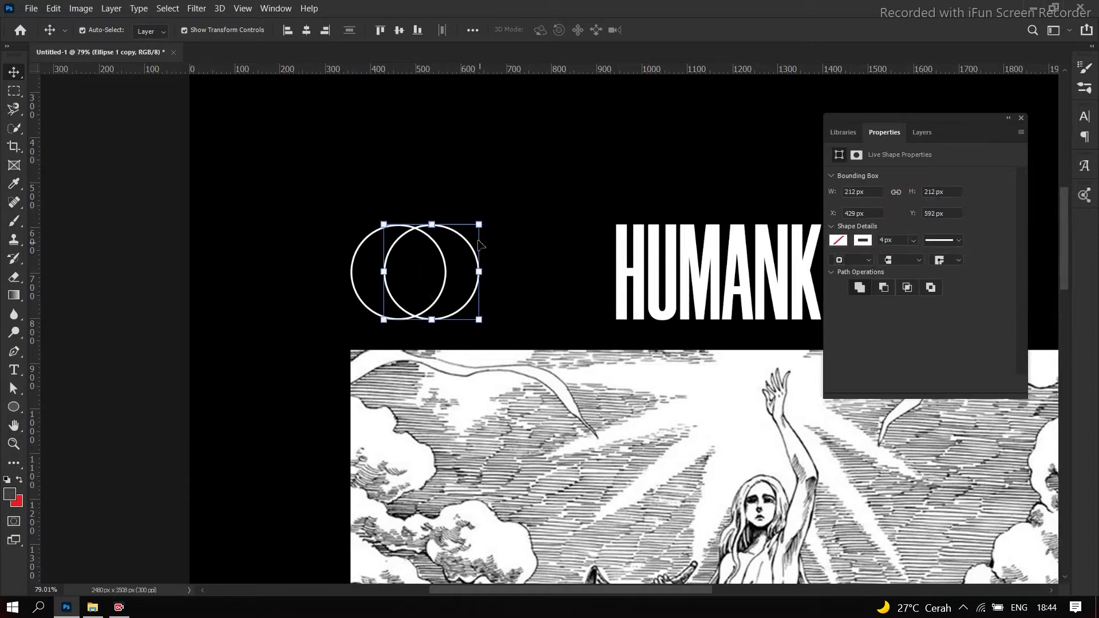
{"action": "left_click_drag", "start_coordinate": [468, 246], "coordinate": [483, 250]}
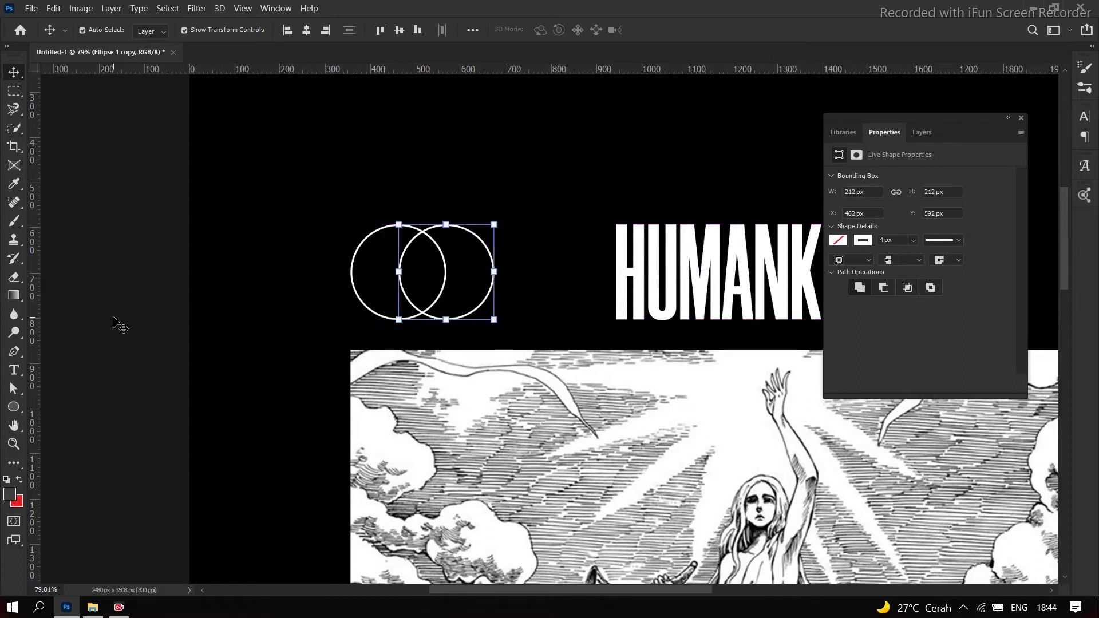
{"action": "left_click", "coordinate": [137, 337]}
Step: Rearrange the circles into three evenly overlapping outlines next to the title, with a new copy at X 674 px
{"action": "scroll", "coordinate": [195, 333], "scroll_direction": "down", "scroll_amount": 5}
{"action": "scroll", "coordinate": [345, 295], "scroll_direction": "up", "scroll_amount": 5}
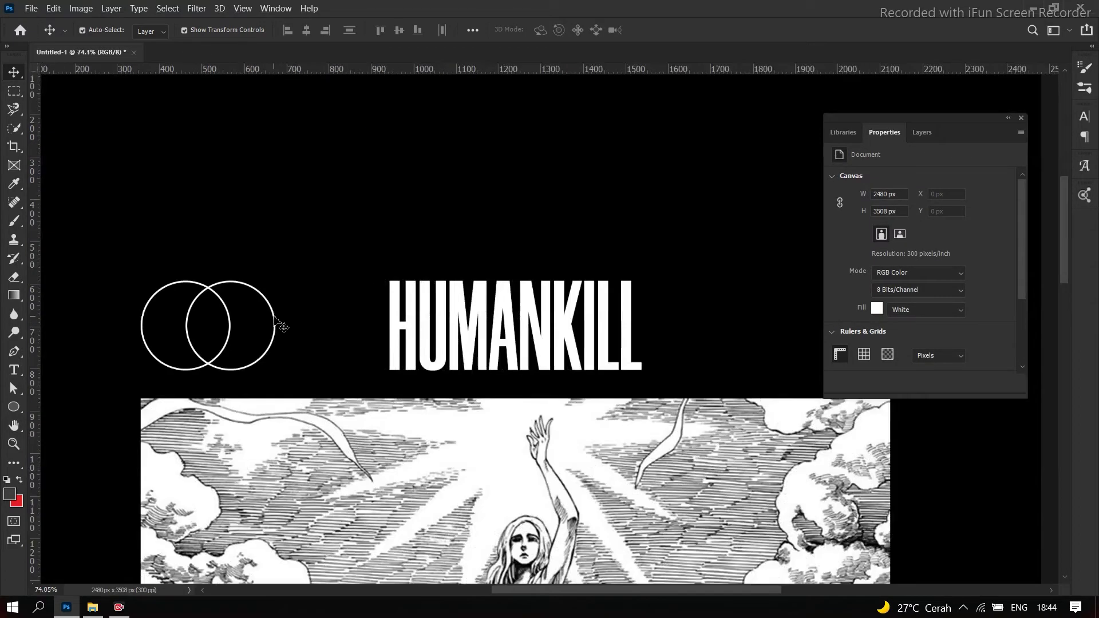
{"action": "left_click_drag", "start_coordinate": [274, 317], "coordinate": [320, 327]}
{"action": "left_click", "coordinate": [191, 331]}
{"action": "left_click", "coordinate": [187, 332]}
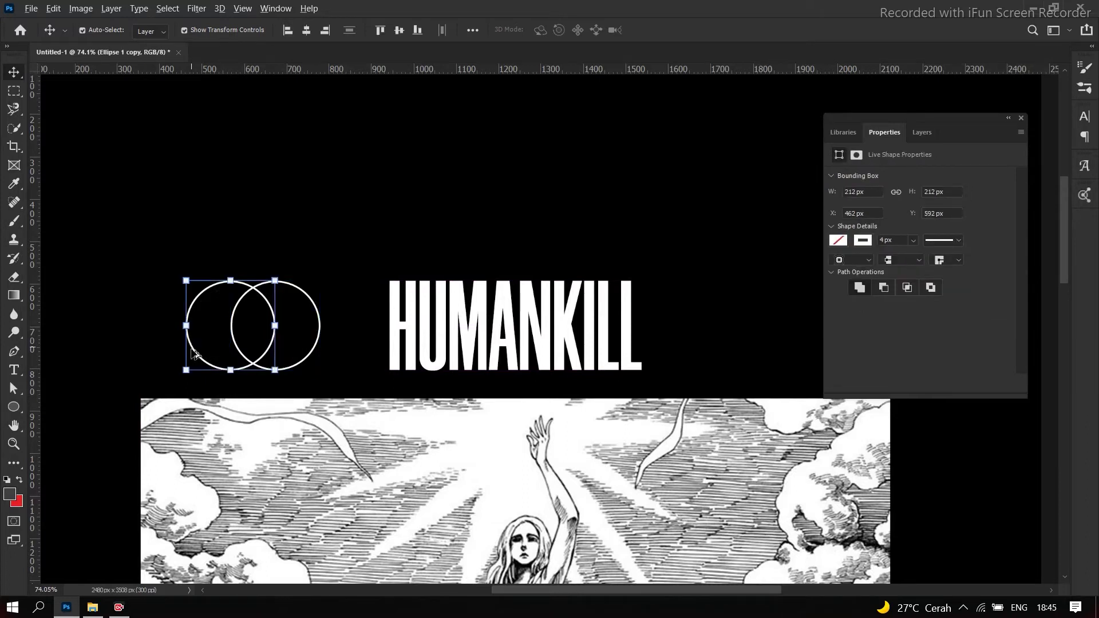
{"action": "left_click_drag", "start_coordinate": [197, 356], "coordinate": [284, 367]}
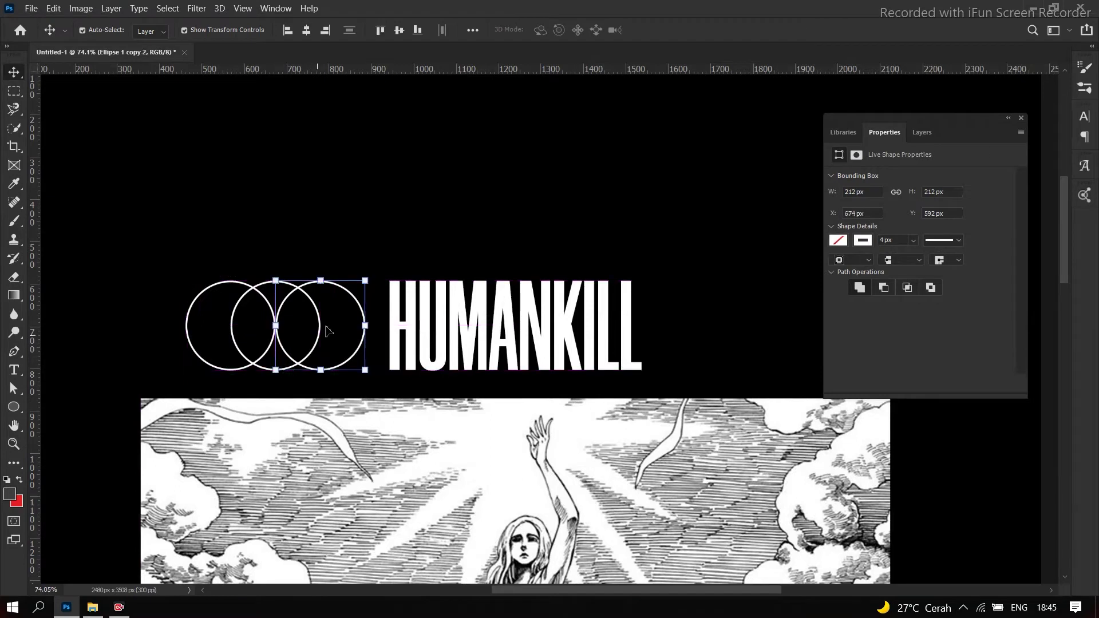
Step: Select the three overlapping circles and group them
{"action": "left_click_drag", "start_coordinate": [157, 248], "coordinate": [366, 375]}
{"action": "key", "text": "ctrl+g"}
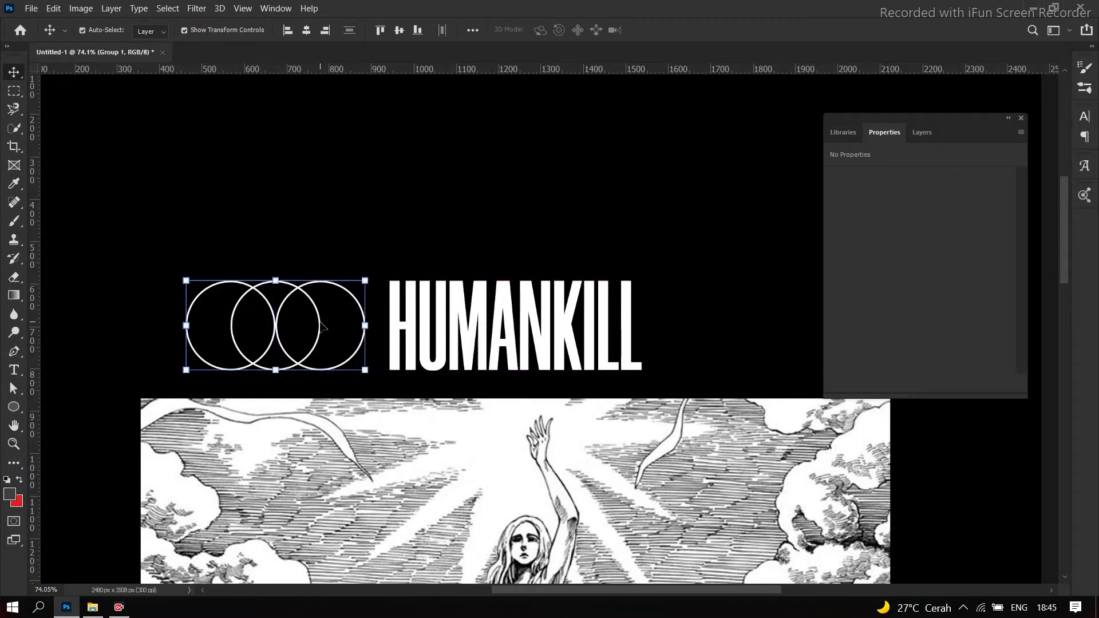
{"action": "left_click_drag", "start_coordinate": [323, 324], "coordinate": [306, 322]}
{"action": "left_click_drag", "start_coordinate": [241, 218], "coordinate": [688, 349]}
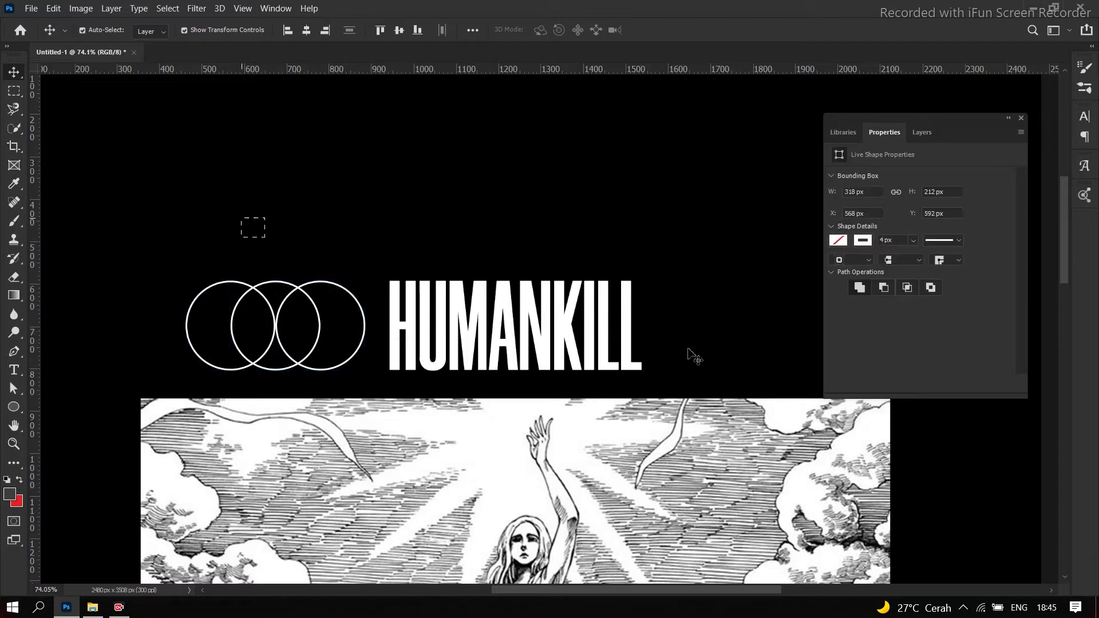
Step: Rename the group containing the three overlapping circle outlines to "Circle 1"
{"action": "left_click", "coordinate": [921, 133]}
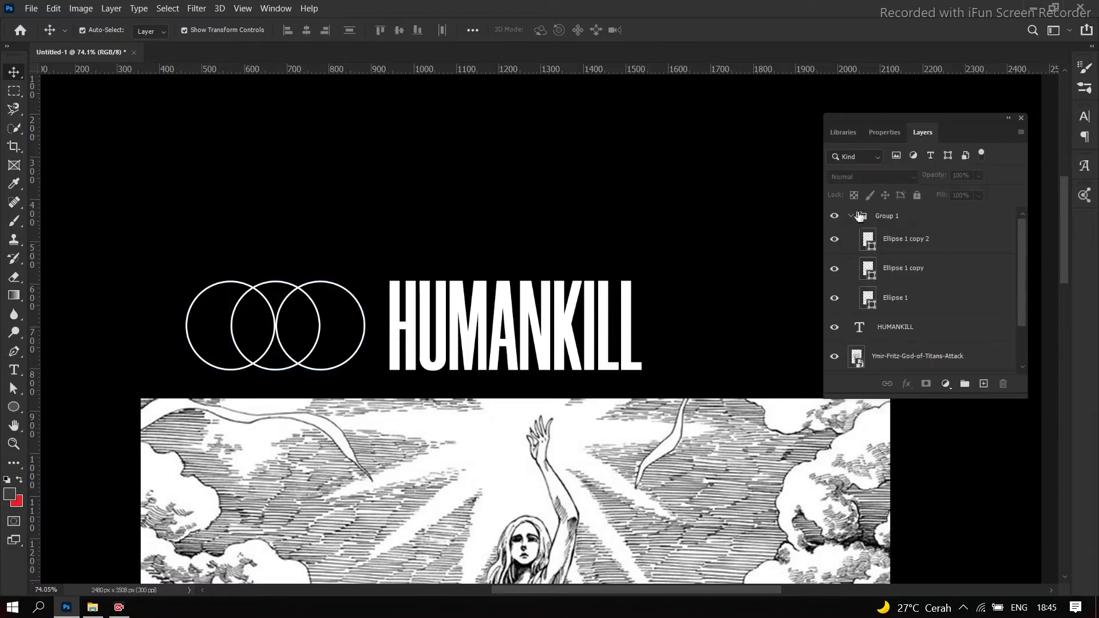
{"action": "left_click", "coordinate": [858, 215]}
{"action": "double_click", "coordinate": [887, 215]}
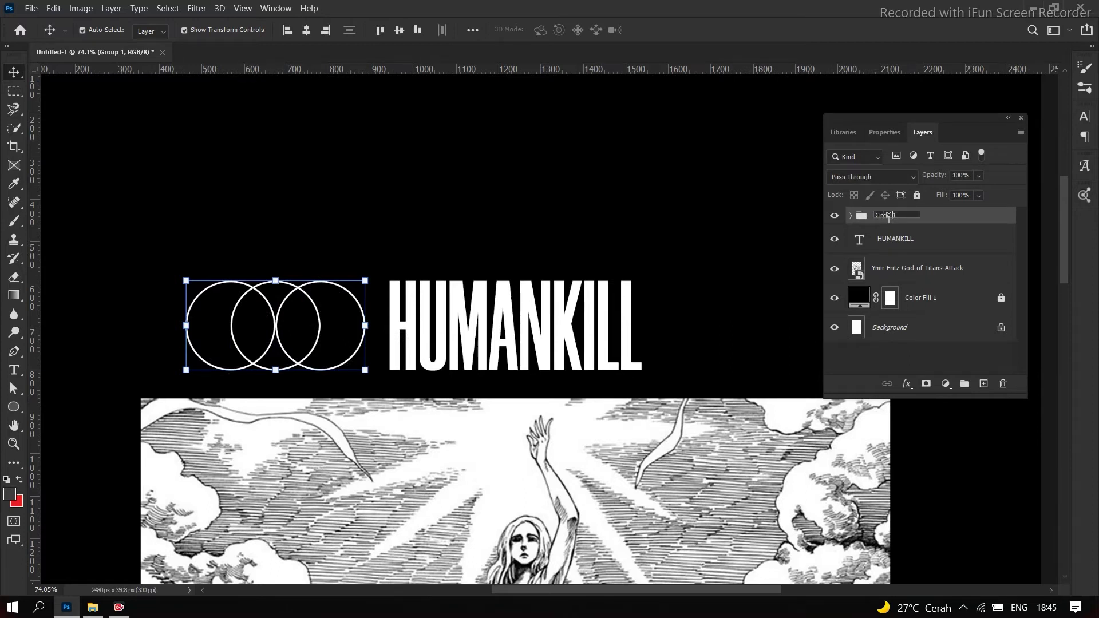
{"action": "key", "text": "Return"}
Step: Move the Circle 1 group to X 568 px, aligning its outer edge with the illustration's left edge
{"action": "key", "text": "ctrl+t"}
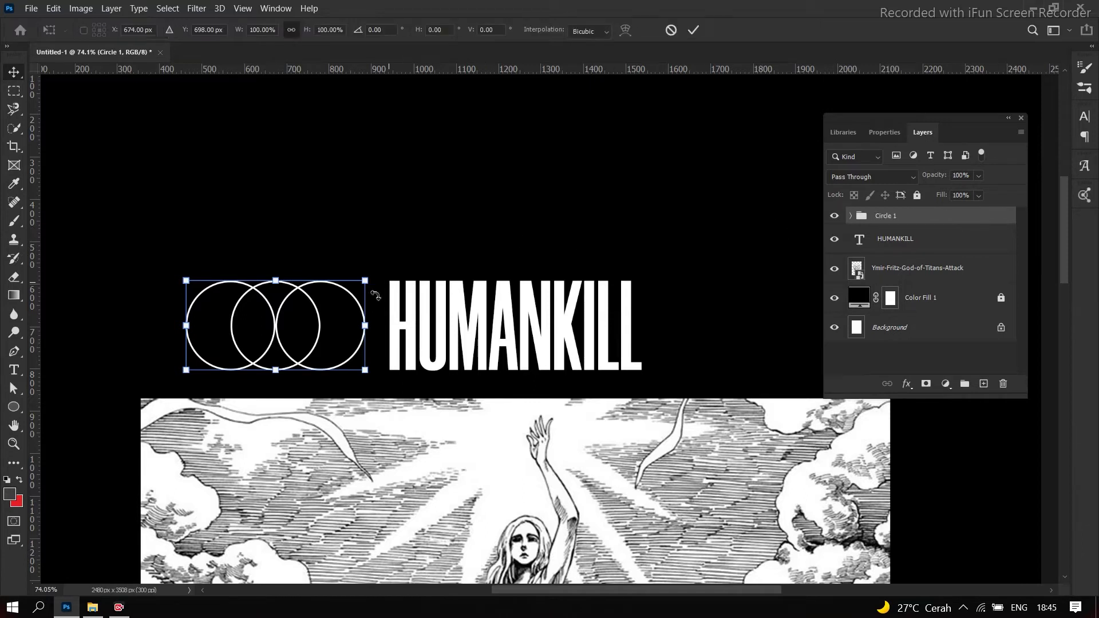
{"action": "left_click_drag", "start_coordinate": [353, 299], "coordinate": [308, 294]}
{"action": "scroll", "coordinate": [368, 233], "scroll_direction": "down", "scroll_amount": 5}
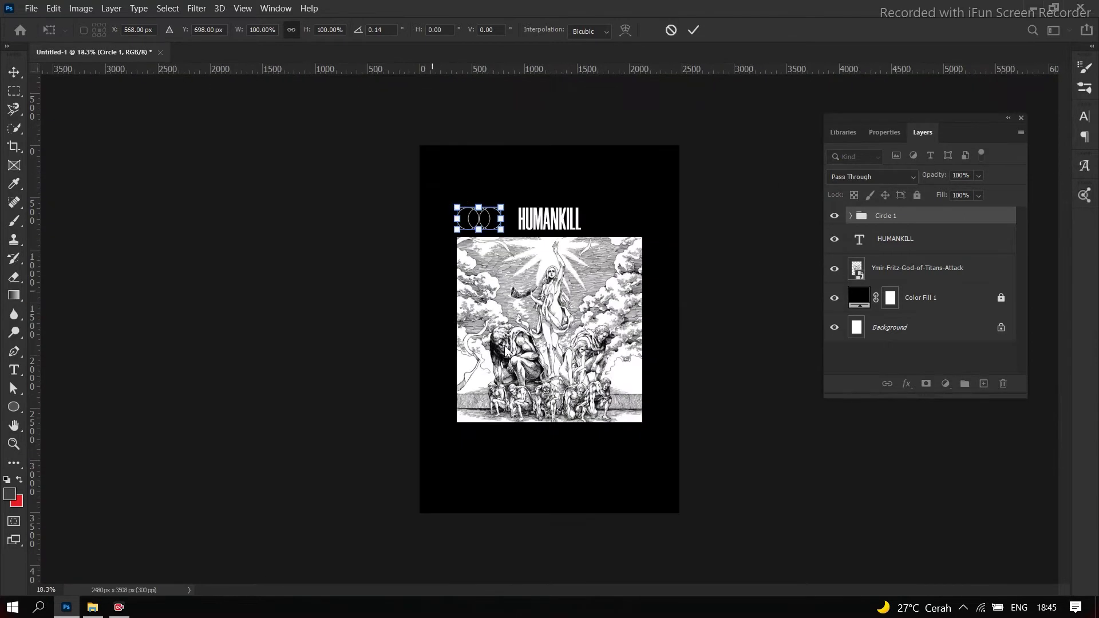
{"action": "left_click", "coordinate": [14, 71]}
Step: Duplicate the Circle 1 group and move the copy along the same row to about X 1912 px, flush with the illustration's right edge
{"action": "scroll", "coordinate": [704, 257], "scroll_direction": "up", "scroll_amount": 5}
{"action": "scroll", "coordinate": [439, 378], "scroll_direction": "up", "scroll_amount": 3}
{"action": "scroll", "coordinate": [450, 318], "scroll_direction": "up", "scroll_amount": 1}
{"action": "scroll", "coordinate": [466, 332], "scroll_direction": "down", "scroll_amount": 3}
{"action": "scroll", "coordinate": [470, 286], "scroll_direction": "up", "scroll_amount": 2}
{"action": "left_click", "coordinate": [944, 223]}
{"action": "key", "text": "ctrl+j"}
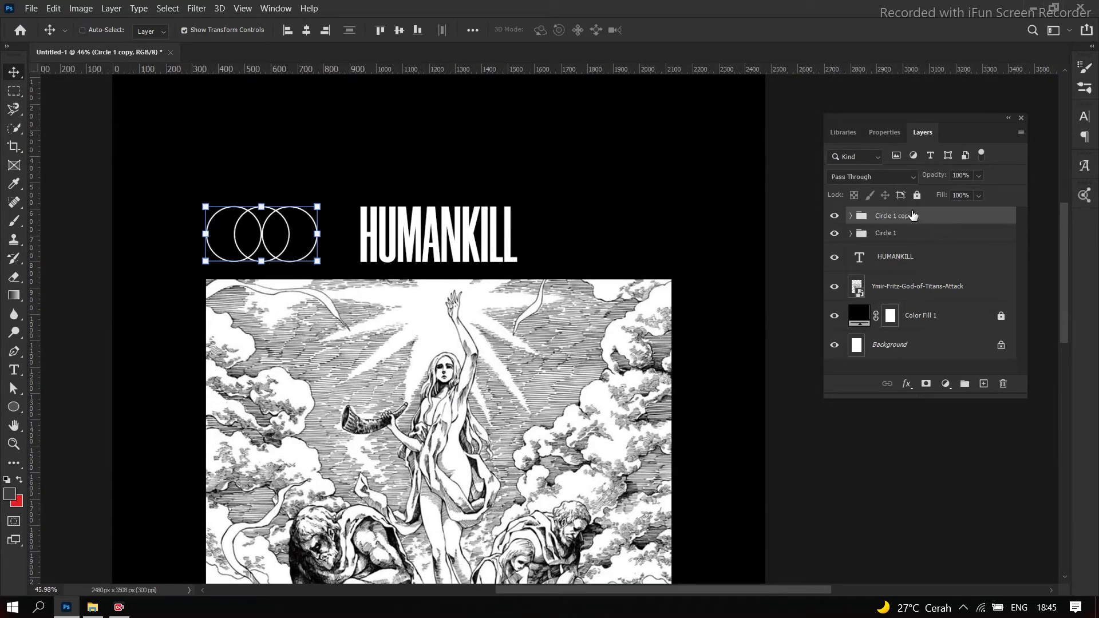
{"action": "key", "text": "ctrl+t"}
{"action": "left_click_drag", "start_coordinate": [293, 230], "coordinate": [650, 255]}
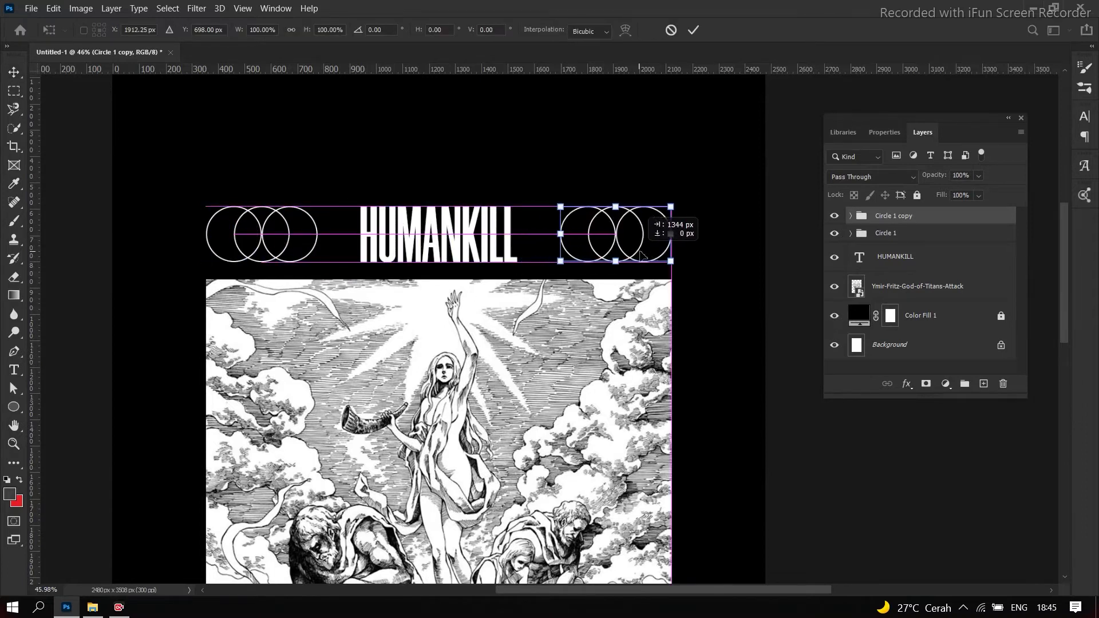
{"action": "key", "text": "Return"}
{"action": "scroll", "coordinate": [528, 324], "scroll_direction": "down", "scroll_amount": 3}
{"action": "left_click", "coordinate": [743, 399]}
Step: Set up the Ellipse tool with a white fill and no stroke
{"action": "scroll", "coordinate": [506, 367], "scroll_direction": "down", "scroll_amount": 5}
{"action": "scroll", "coordinate": [670, 410], "scroll_direction": "up", "scroll_amount": 5}
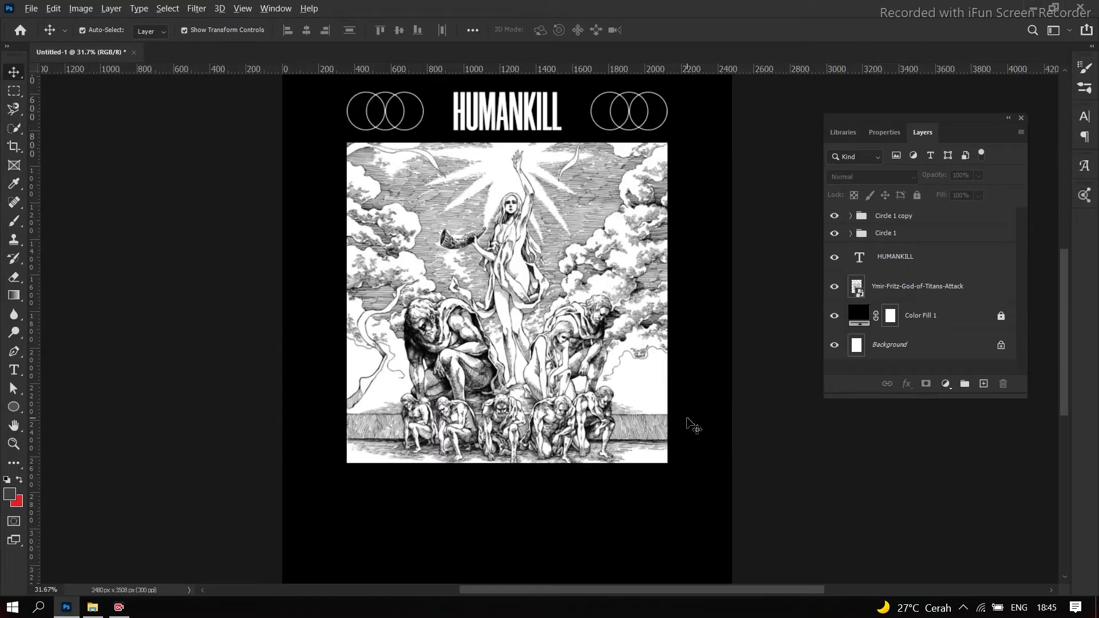
{"action": "scroll", "coordinate": [691, 424], "scroll_direction": "down", "scroll_amount": 3}
{"action": "scroll", "coordinate": [691, 423], "scroll_direction": "up", "scroll_amount": 1}
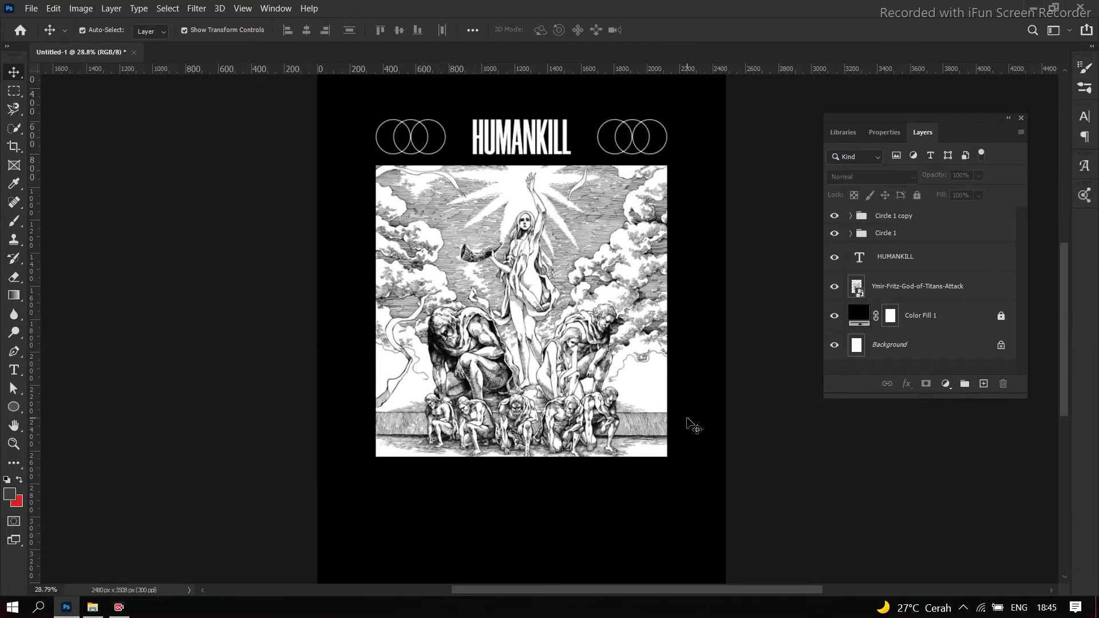
{"action": "scroll", "coordinate": [691, 435], "scroll_direction": "up", "scroll_amount": 3}
{"action": "scroll", "coordinate": [686, 454], "scroll_direction": "up", "scroll_amount": 3}
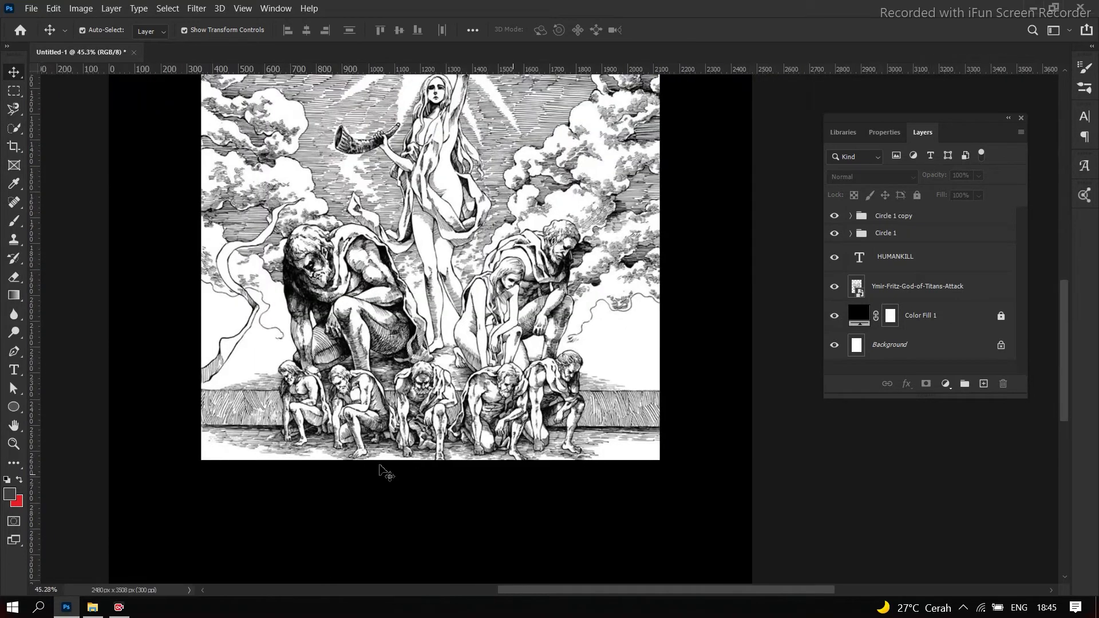
{"action": "left_click", "coordinate": [12, 408]}
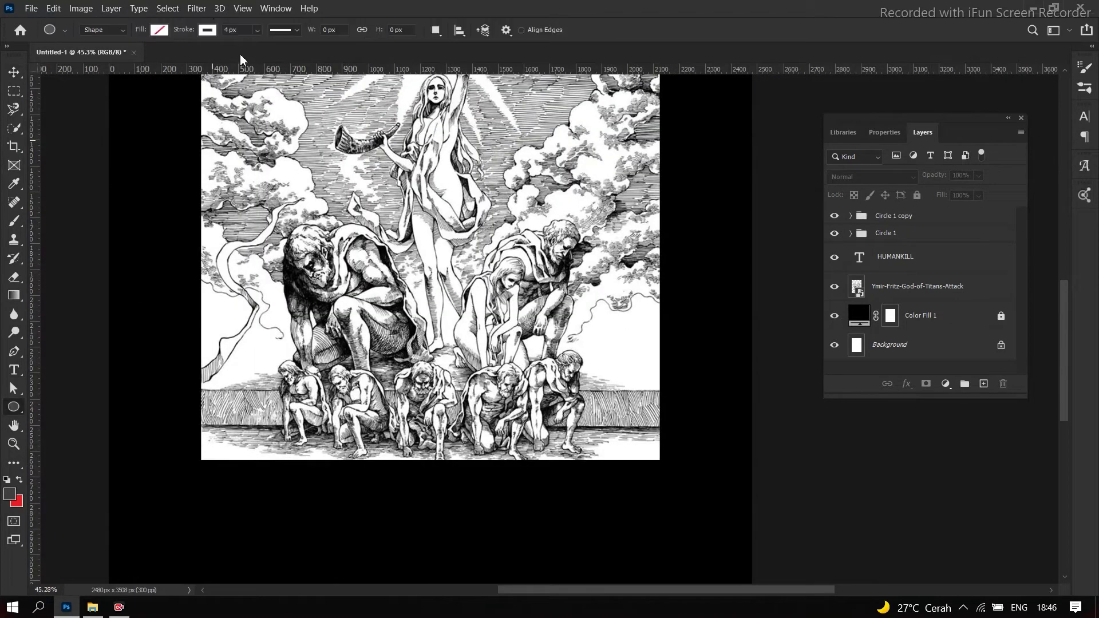
{"action": "left_click", "coordinate": [206, 32]}
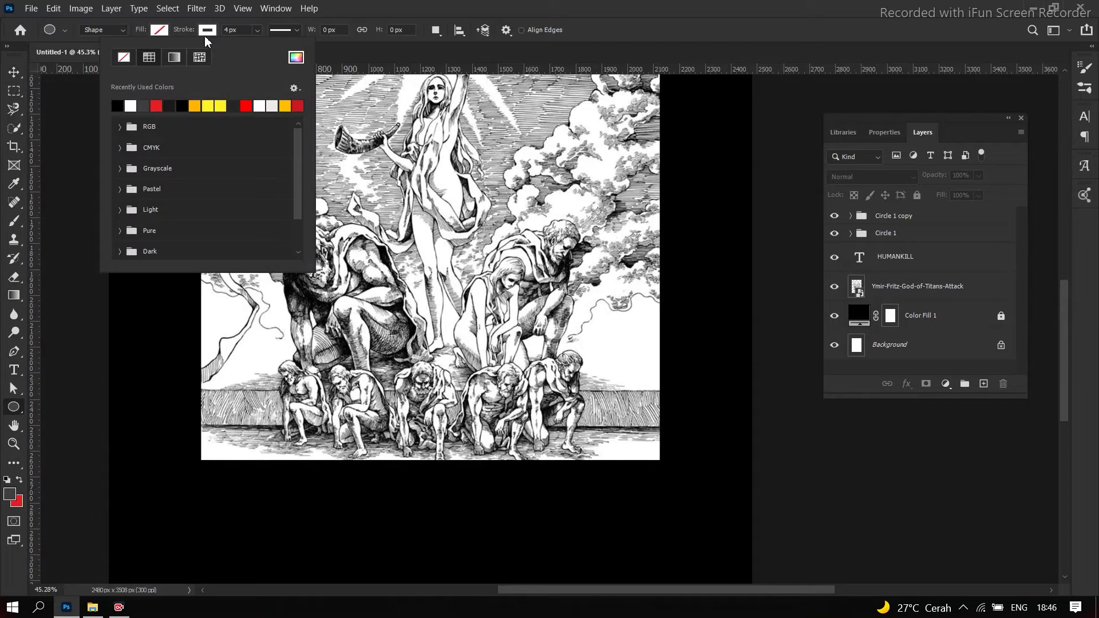
{"action": "left_click", "coordinate": [153, 32]}
{"action": "left_click", "coordinate": [82, 105]}
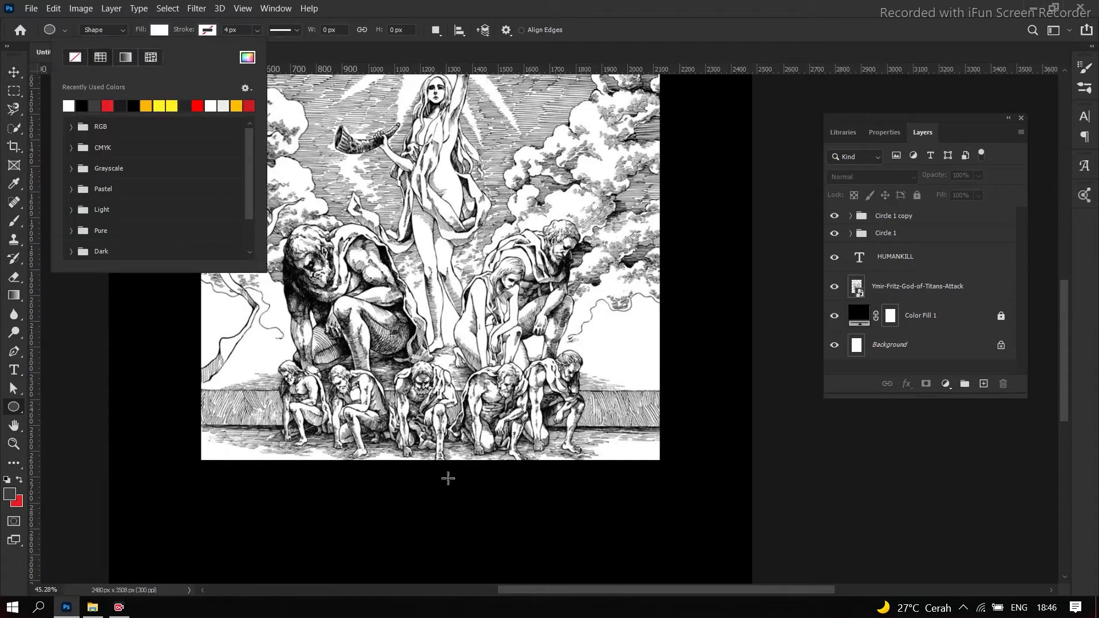
Step: Create a 50 × 50 px white circle just below the illustration
{"action": "left_click", "coordinate": [379, 492]}
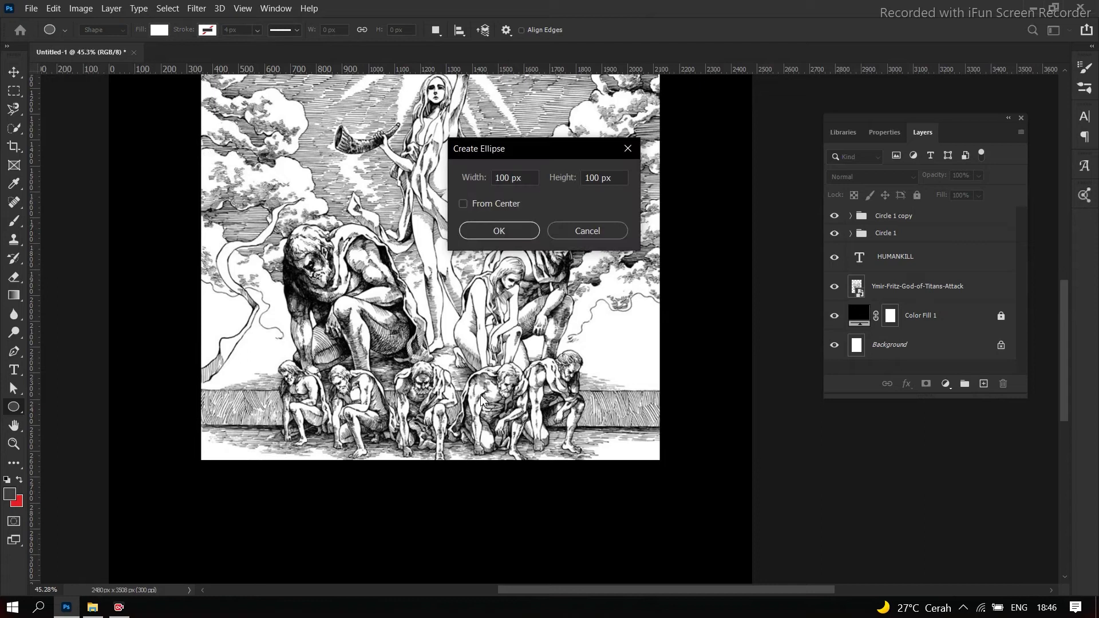
{"action": "type", "text": "50"}
{"action": "type", "text": "5"}
{"action": "key", "text": "Return"}
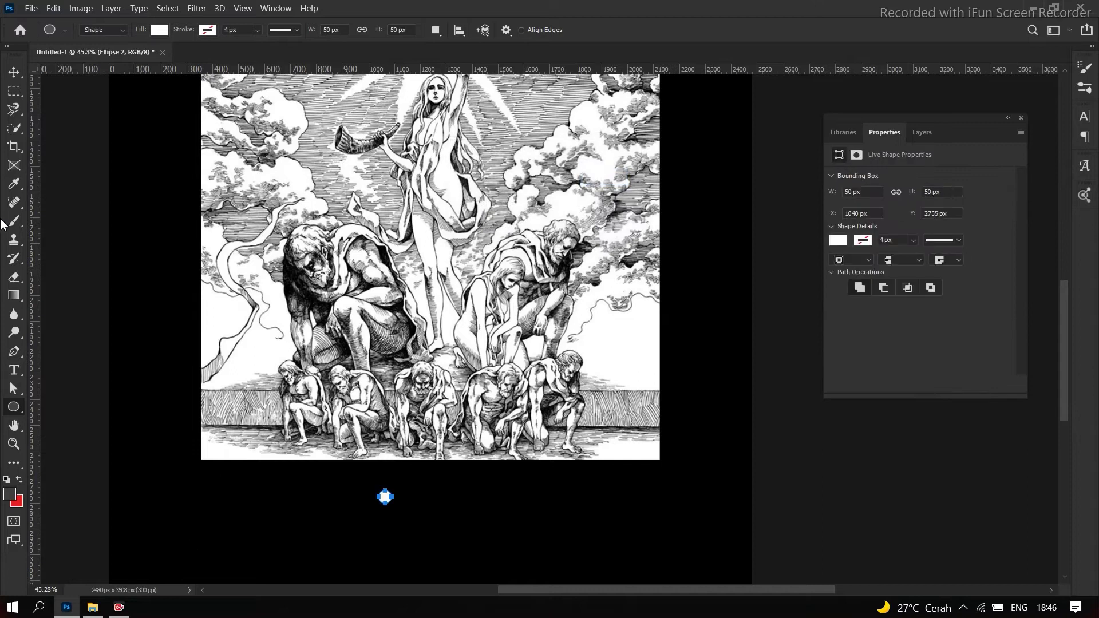
Step: Duplicate the small white circle twice, placing one copy on each side to form an evenly spaced row of three dots
{"action": "left_click", "coordinate": [13, 72]}
{"action": "scroll", "coordinate": [428, 529], "scroll_direction": "up", "scroll_amount": 3}
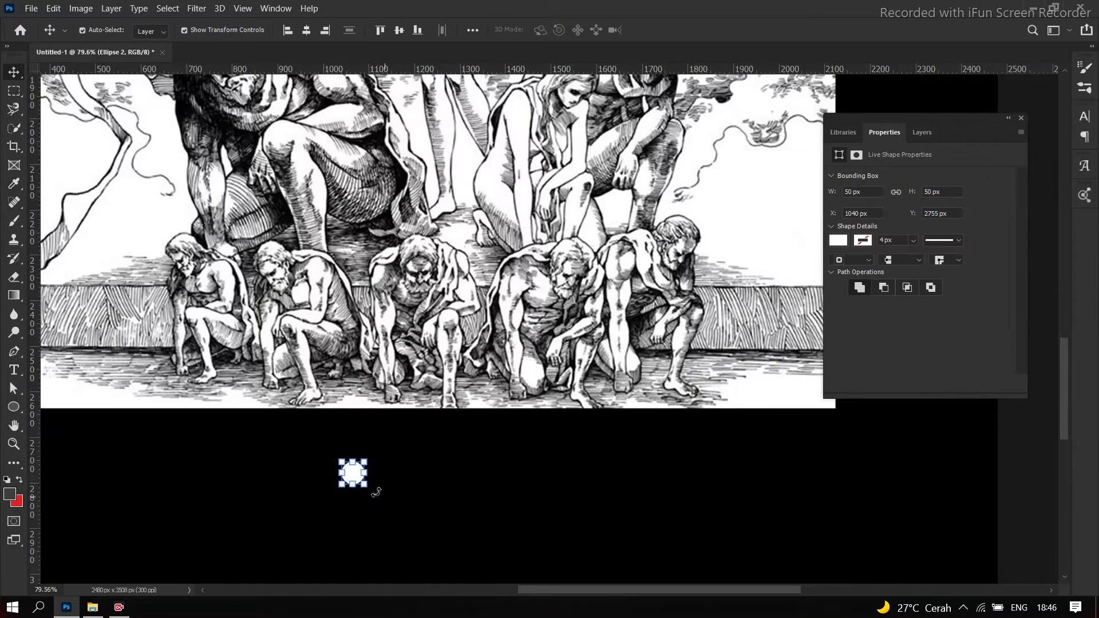
{"action": "left_click_drag", "start_coordinate": [353, 474], "coordinate": [326, 480]}
{"action": "left_click", "coordinate": [343, 500]}
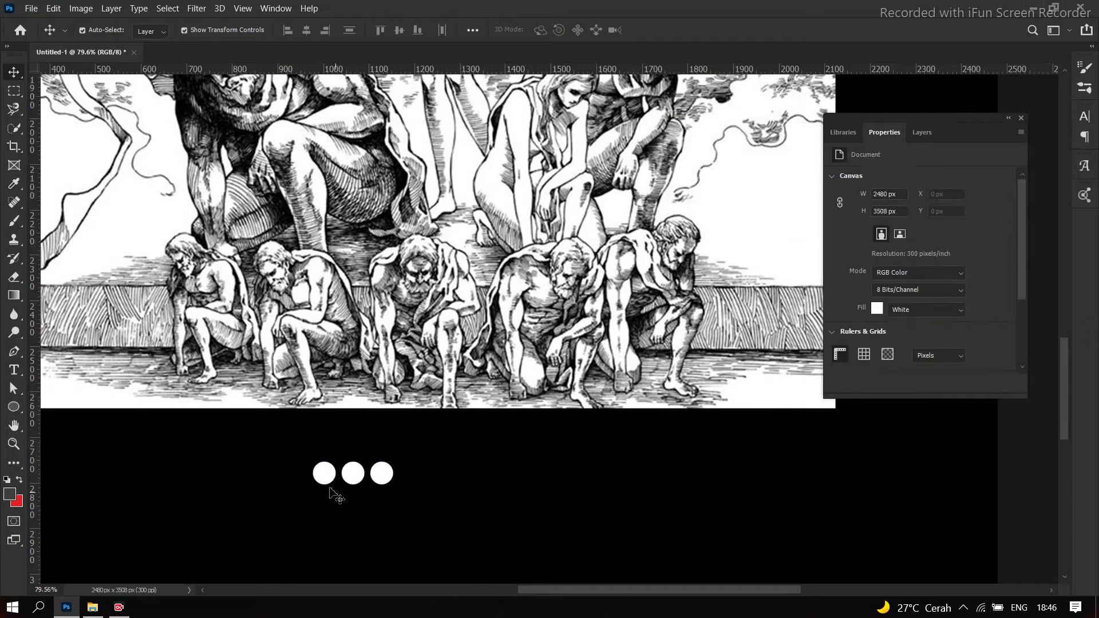
Step: Group the three small white circles and centre the group horizontally on the poster
{"action": "left_click", "coordinate": [921, 132]}
{"action": "left_click", "coordinate": [907, 230]}
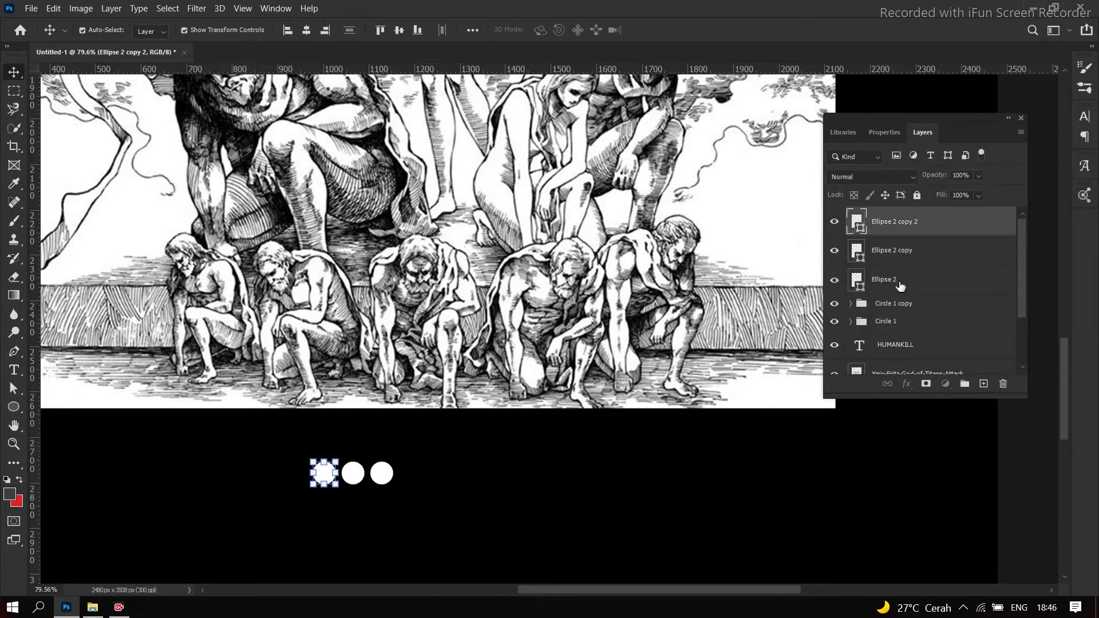
{"action": "left_click", "coordinate": [901, 286], "text": "shift"}
{"action": "key", "text": "ctrl+g"}
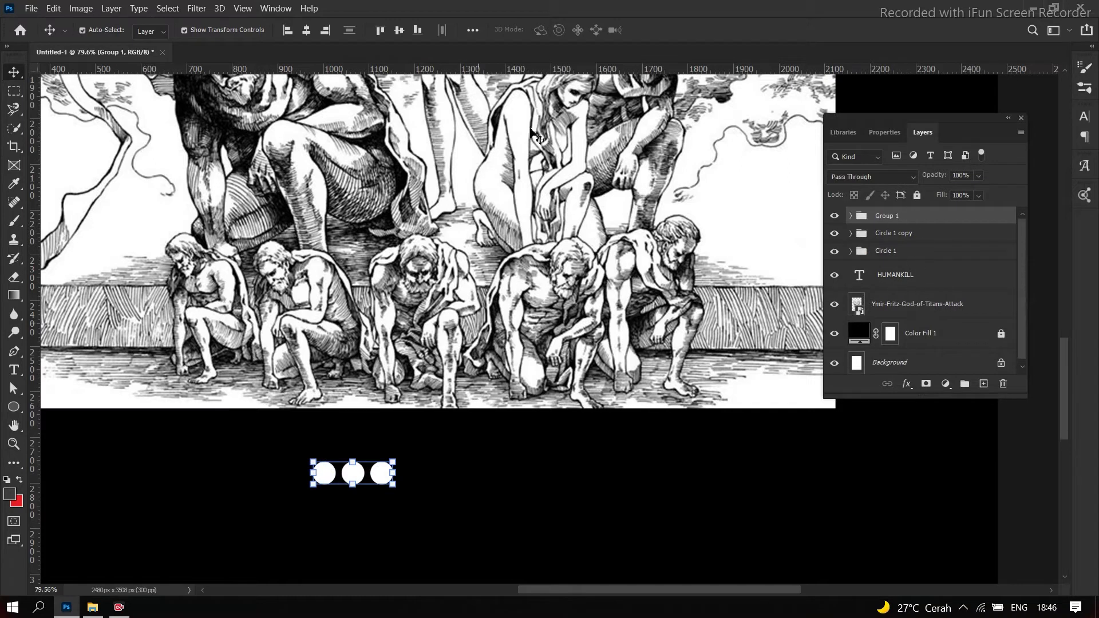
{"action": "left_click", "coordinate": [306, 30]}
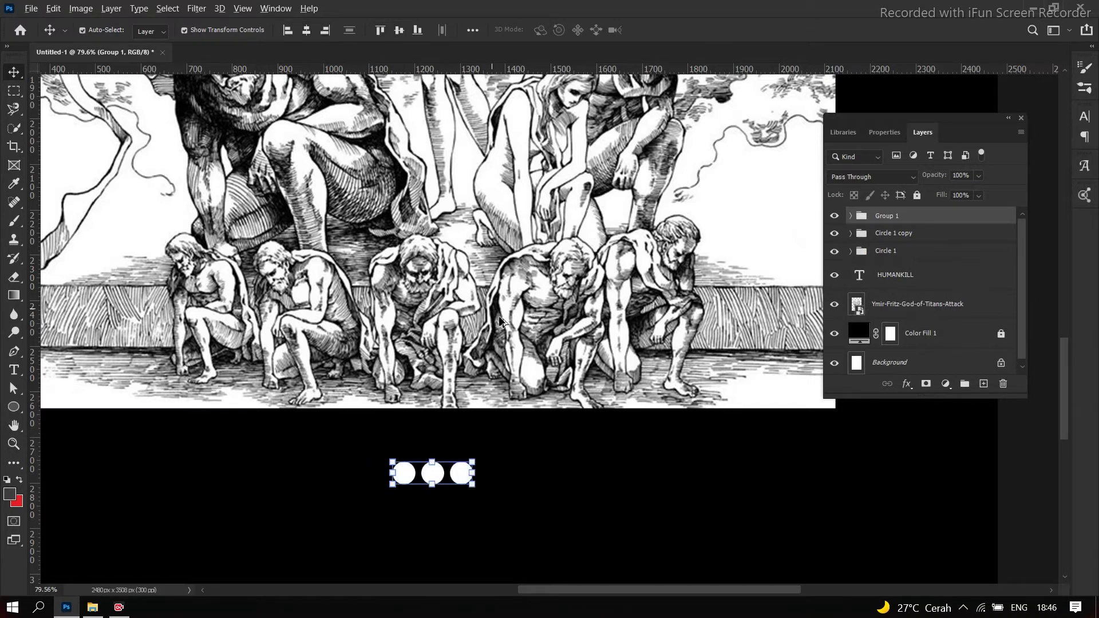
{"action": "key", "text": "ctrl+0"}
{"action": "scroll", "coordinate": [658, 453], "scroll_direction": "up", "scroll_amount": 3}
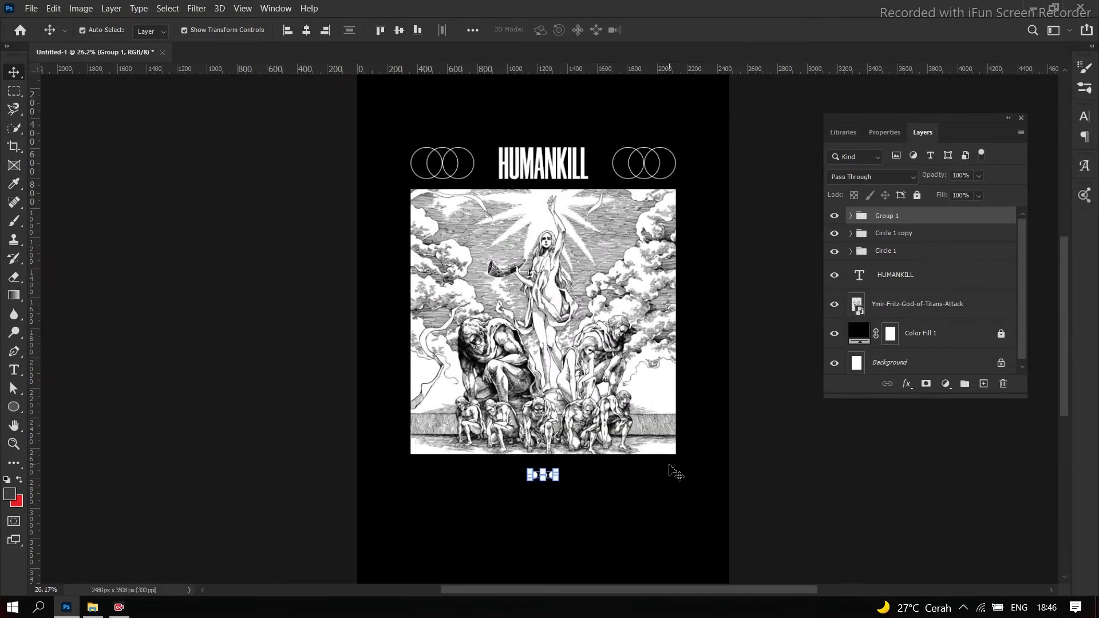
{"action": "scroll", "coordinate": [416, 504], "scroll_direction": "up", "scroll_amount": 2}
{"action": "left_click_drag", "start_coordinate": [395, 452], "coordinate": [389, 422]}
{"action": "key", "text": "ctrl+z"}
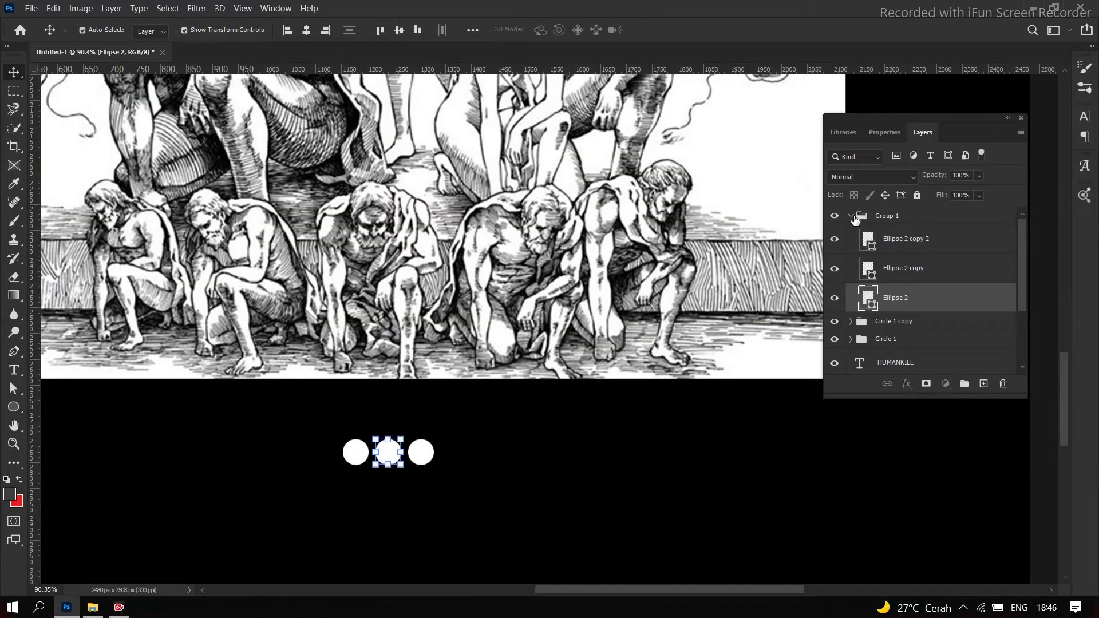
Step: Move the three-dot group straight up to about Y 2702.5 px, close beneath the illustration
{"action": "left_click", "coordinate": [851, 217]}
{"action": "key", "text": "ctrl+t"}
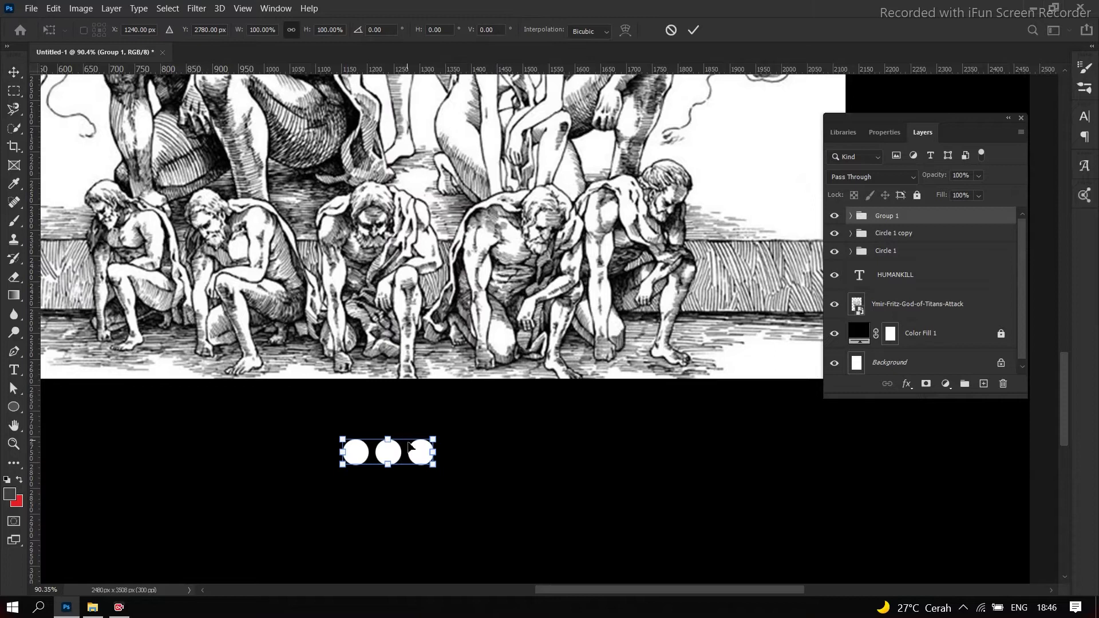
{"action": "left_click_drag", "start_coordinate": [416, 460], "coordinate": [416, 418]}
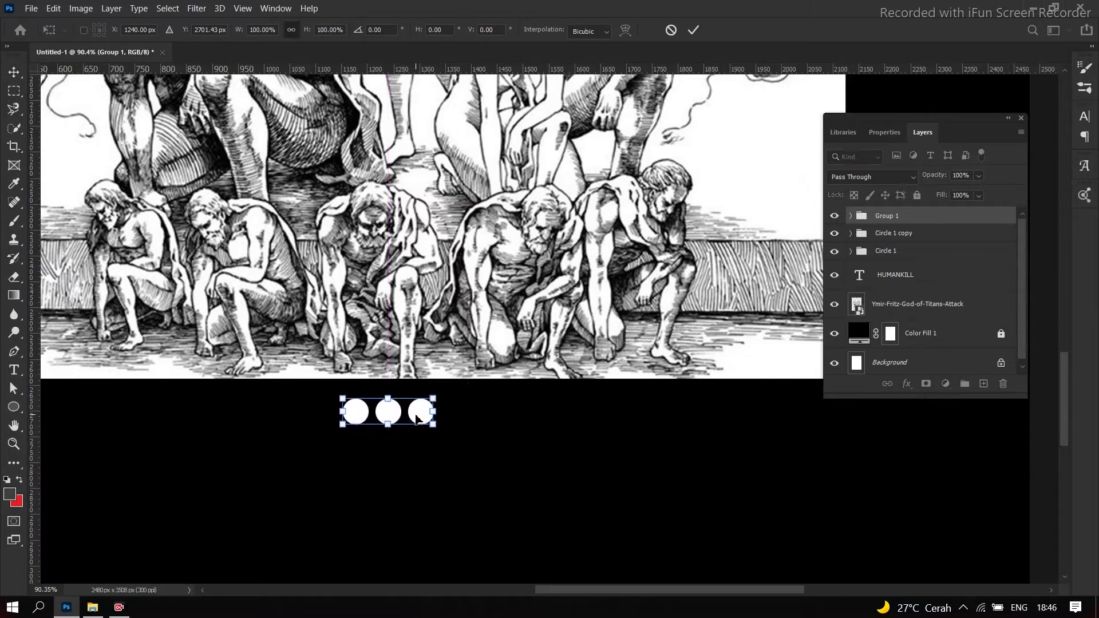
{"action": "scroll", "coordinate": [456, 394], "scroll_direction": "down", "scroll_amount": 9}
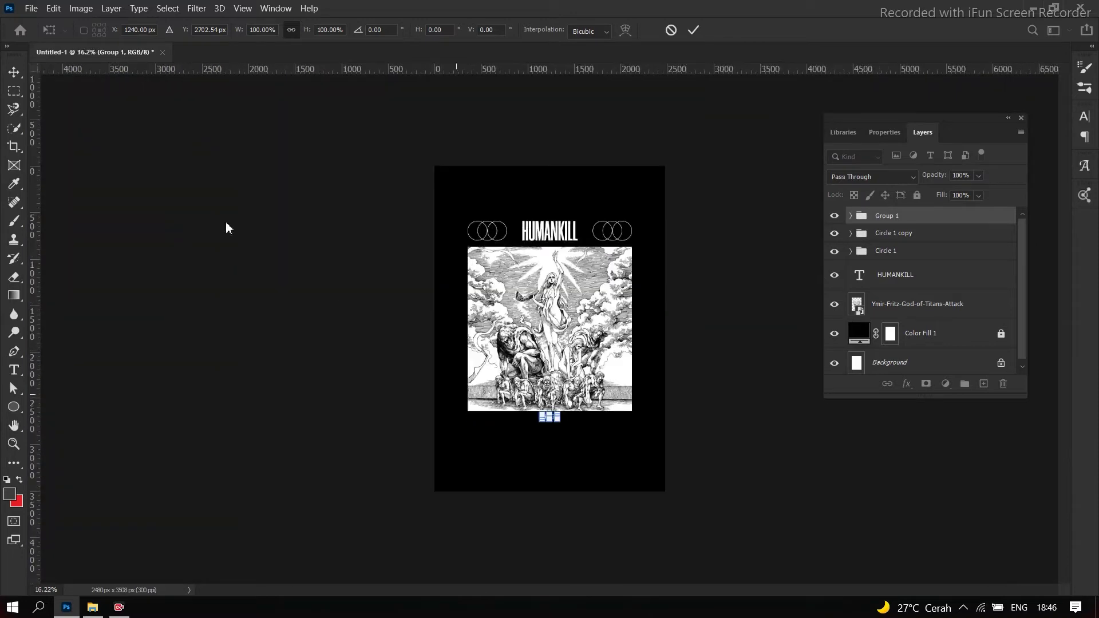
{"action": "left_click", "coordinate": [17, 76]}
{"action": "left_click", "coordinate": [320, 396]}
{"action": "scroll", "coordinate": [656, 486], "scroll_direction": "up", "scroll_amount": 6}
{"action": "scroll", "coordinate": [518, 488], "scroll_direction": "down", "scroll_amount": 1}
{"action": "scroll", "coordinate": [398, 426], "scroll_direction": "down", "scroll_amount": 2}
{"action": "scroll", "coordinate": [650, 491], "scroll_direction": "up", "scroll_amount": 4}
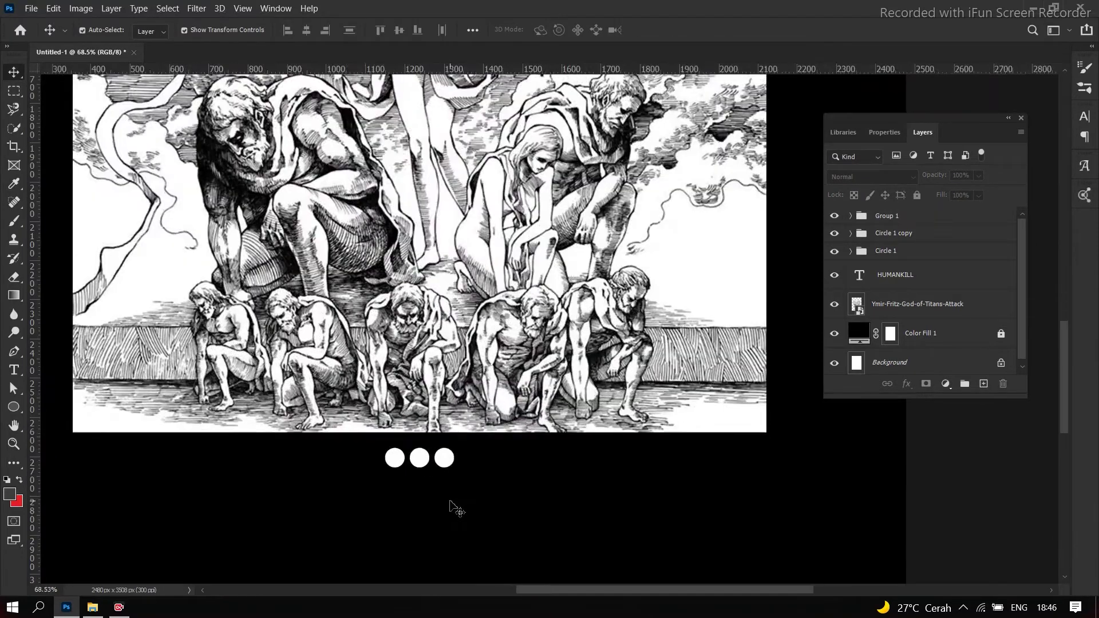
{"action": "scroll", "coordinate": [456, 510], "scroll_direction": "down", "scroll_amount": 3}
{"action": "scroll", "coordinate": [626, 492], "scroll_direction": "up", "scroll_amount": 3}
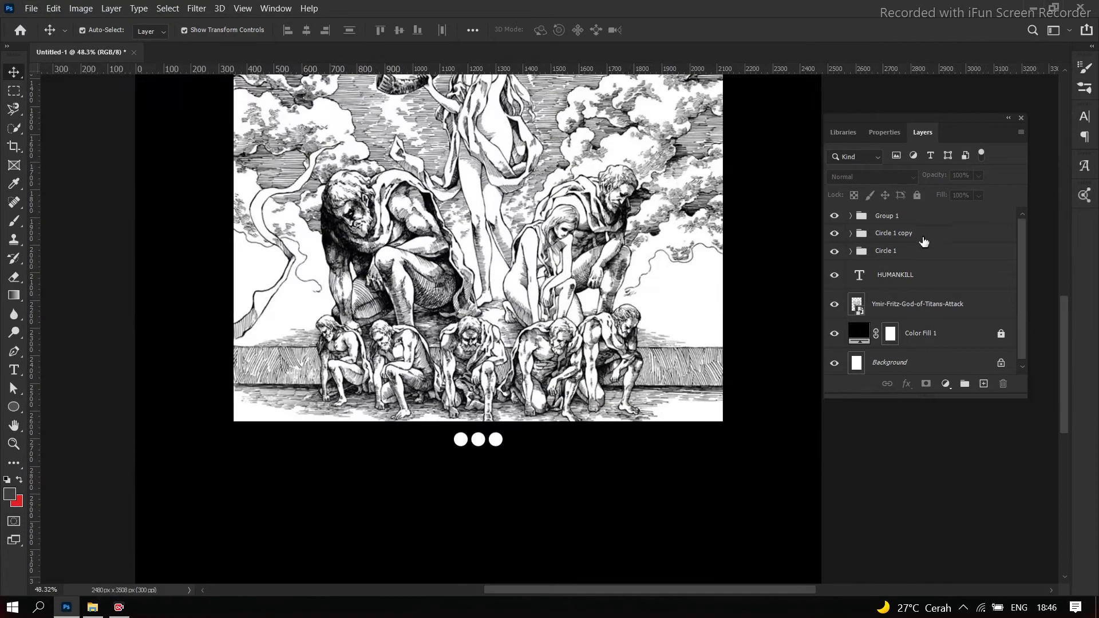
{"action": "left_click", "coordinate": [903, 221]}
{"action": "scroll", "coordinate": [553, 274], "scroll_direction": "down", "scroll_amount": 3}
{"action": "key", "text": "ctrl"}
{"action": "key", "text": "ctrl+t"}
{"action": "scroll", "coordinate": [520, 375], "scroll_direction": "up", "scroll_amount": 1}
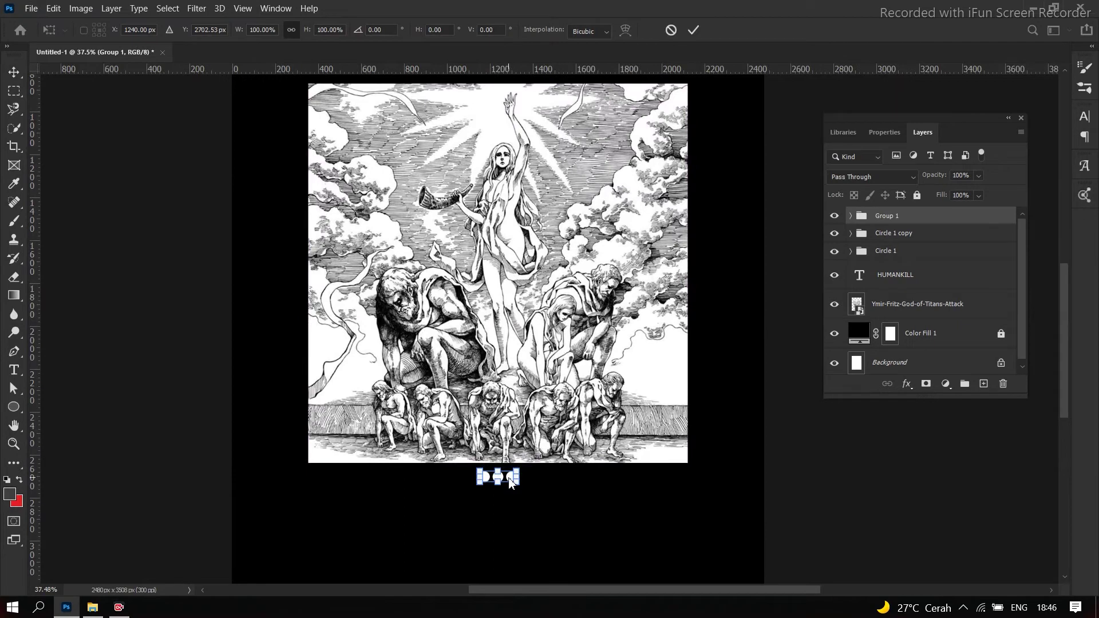
{"action": "scroll", "coordinate": [511, 481], "scroll_direction": "down", "scroll_amount": 1}
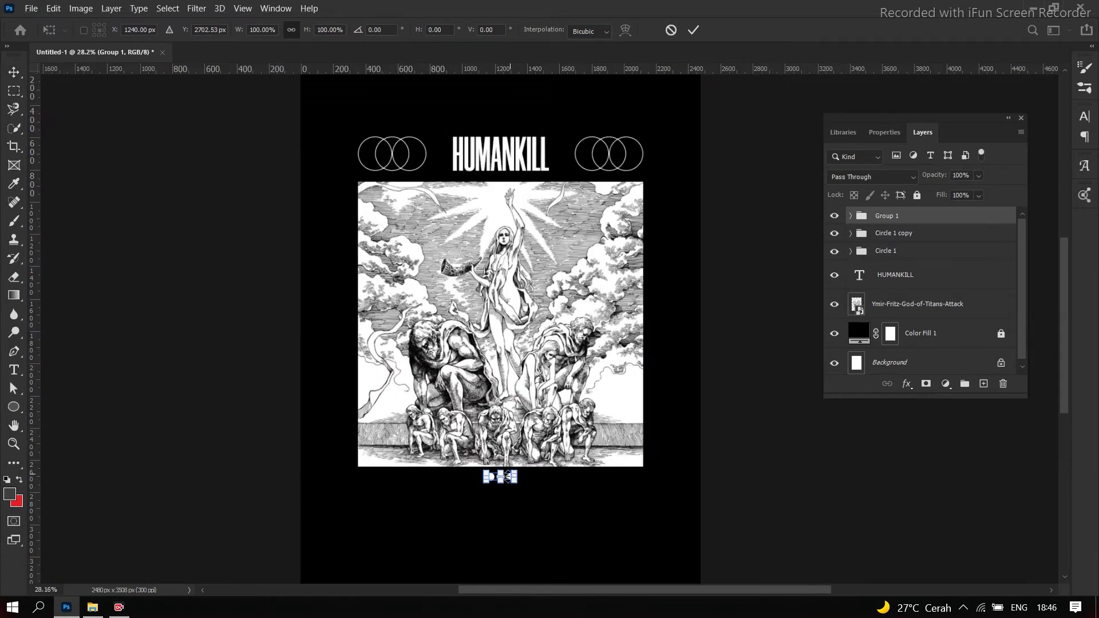
{"action": "scroll", "coordinate": [506, 478], "scroll_direction": "up", "scroll_amount": 1}
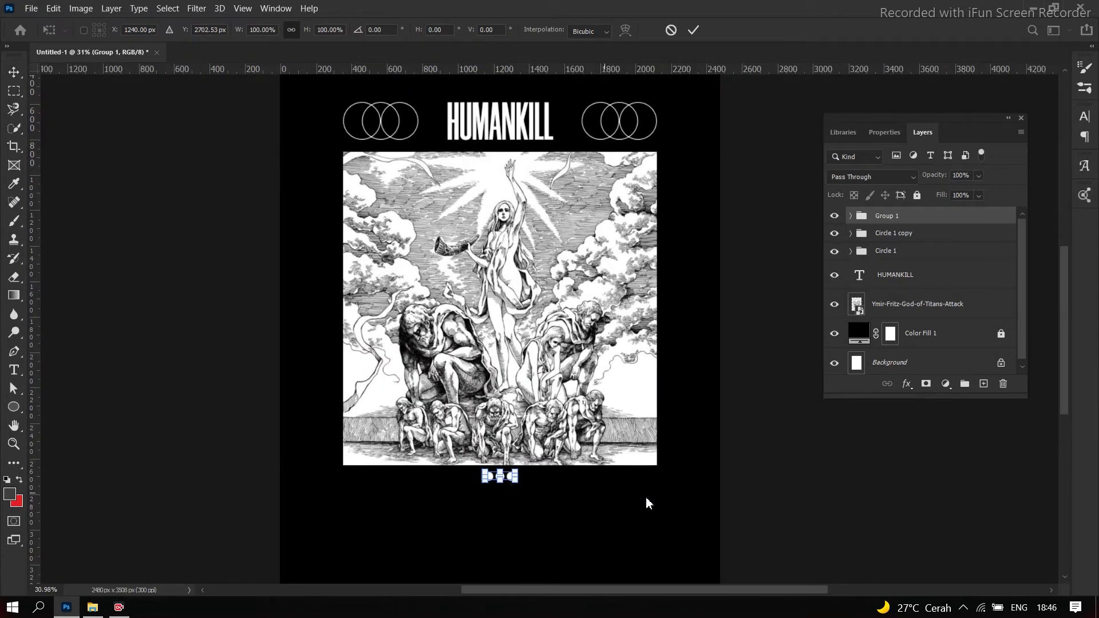
{"action": "key", "text": "alt+space"}
{"action": "left_click", "coordinate": [886, 491]}
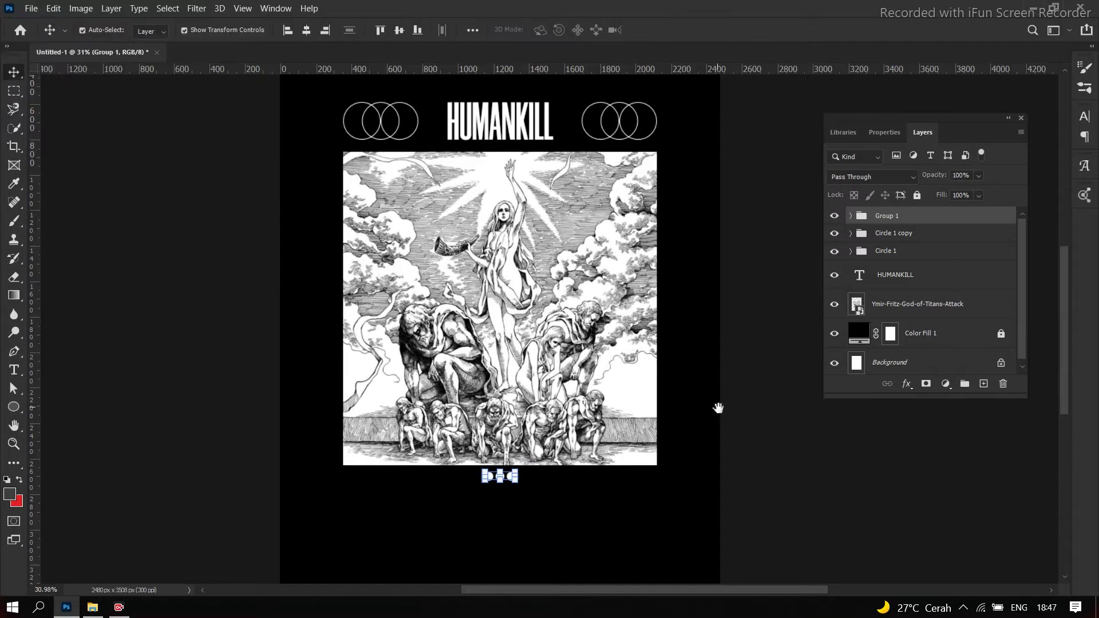
Step: Try to nudge the dots beneath the illustration slightly lower and undo the shift
{"action": "left_click_drag", "start_coordinate": [716, 393], "coordinate": [705, 442]}
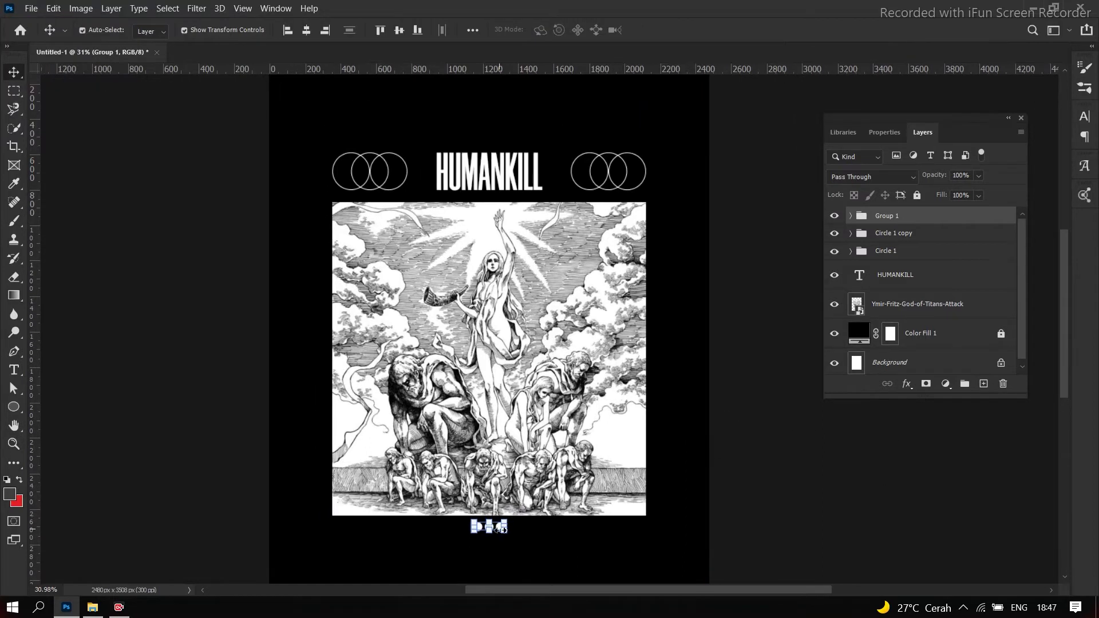
{"action": "scroll", "coordinate": [497, 527], "scroll_direction": "up", "scroll_amount": 3}
{"action": "left_click_drag", "start_coordinate": [719, 512], "coordinate": [716, 529]}
{"action": "left_click_drag", "start_coordinate": [496, 571], "coordinate": [494, 576]}
{"action": "key", "text": "ctrl+z"}
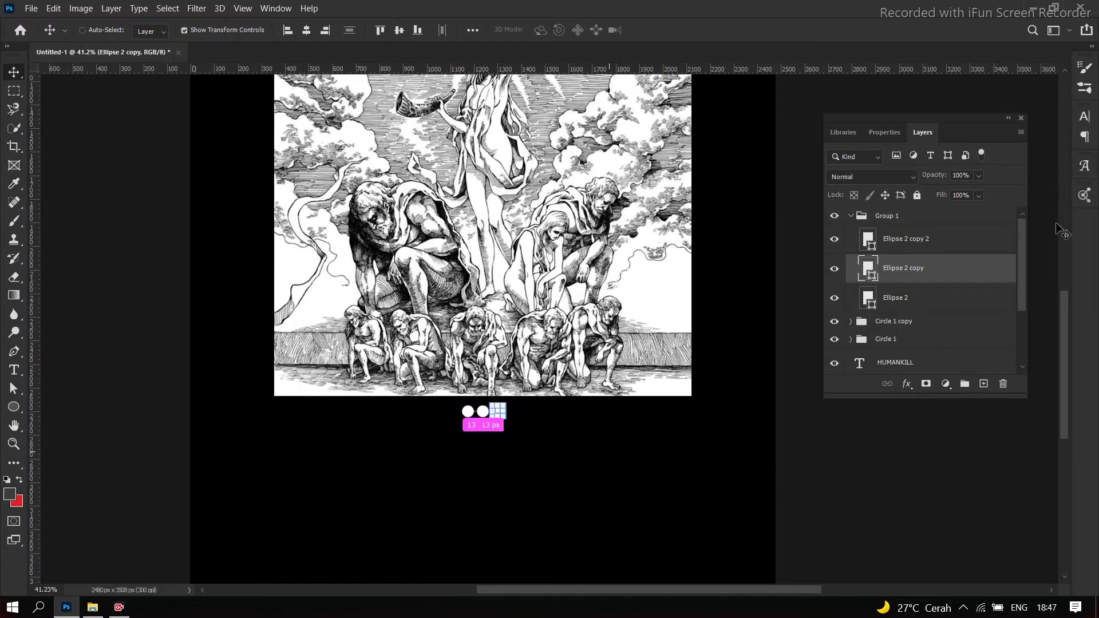
Step: Move the three-dot group straight down 48 px to about Y 2751 px beneath the illustration
{"action": "left_click", "coordinate": [910, 217]}
{"action": "scroll", "coordinate": [696, 332], "scroll_direction": "up", "scroll_amount": 3}
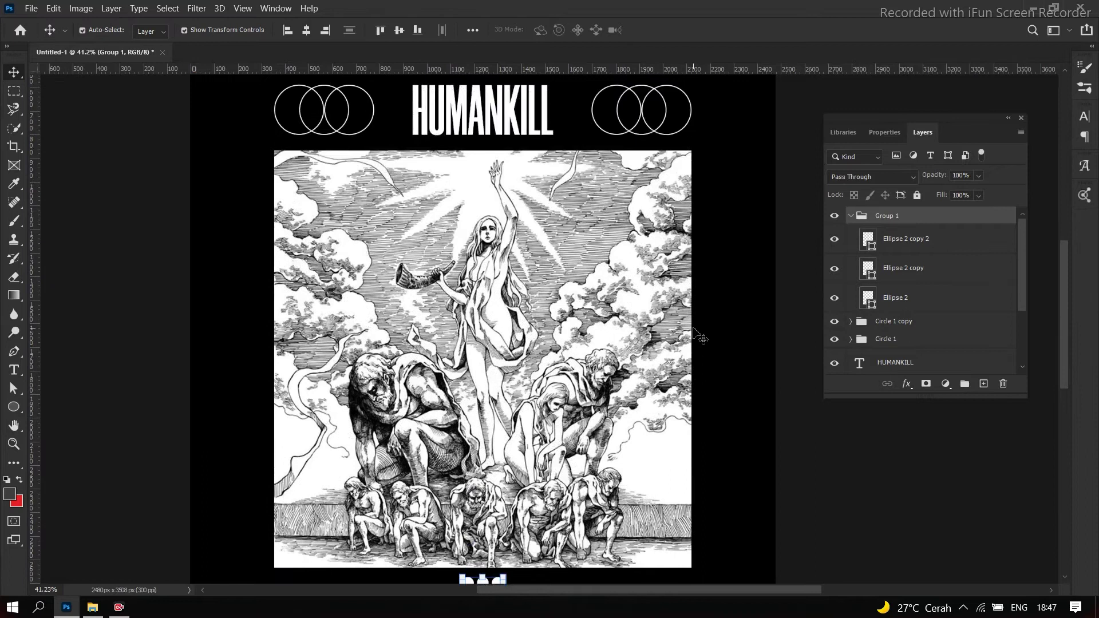
{"action": "scroll", "coordinate": [697, 336], "scroll_direction": "down", "scroll_amount": 1}
{"action": "key", "text": "ctrl+t"}
{"action": "scroll", "coordinate": [458, 458], "scroll_direction": "down", "scroll_amount": 1}
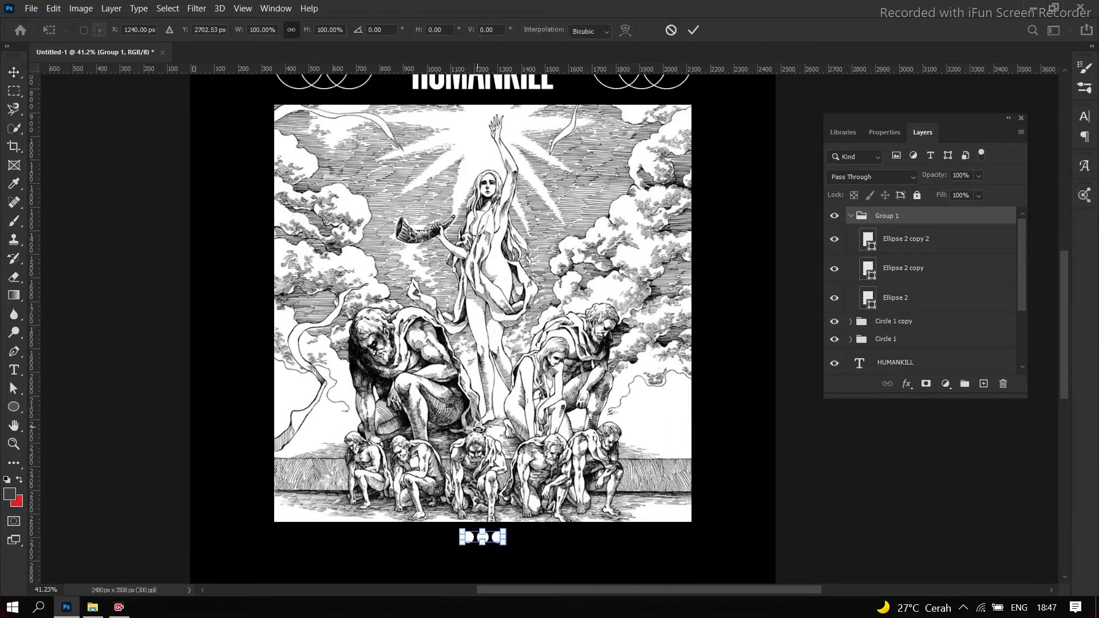
{"action": "left_click_drag", "start_coordinate": [492, 551], "coordinate": [491, 562]}
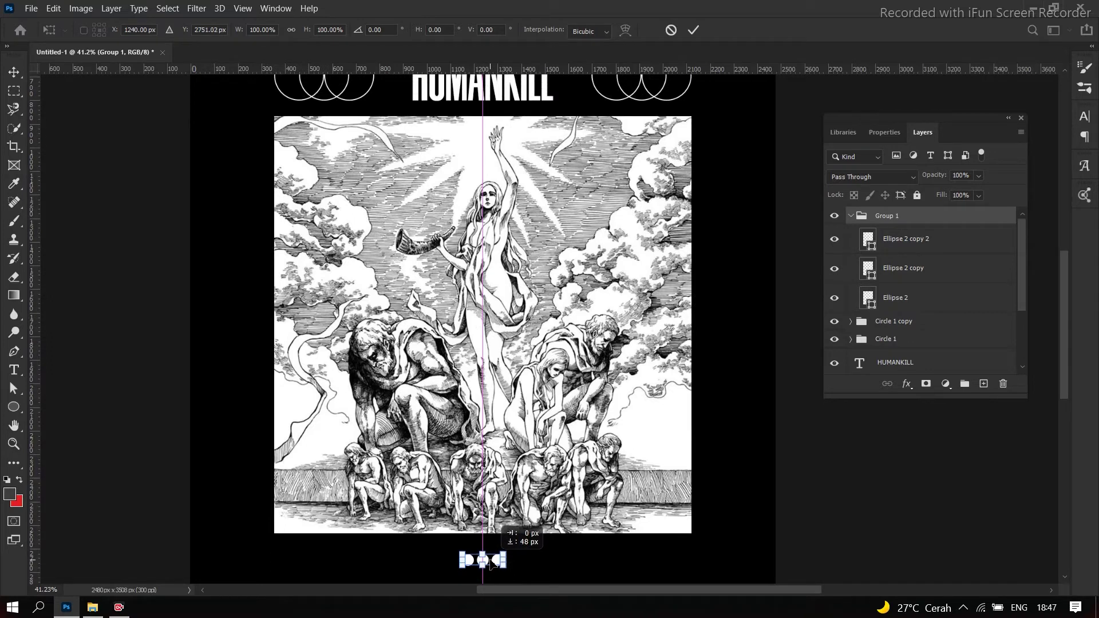
{"action": "scroll", "coordinate": [491, 561], "scroll_direction": "down", "scroll_amount": 6}
{"action": "left_click", "coordinate": [727, 449]}
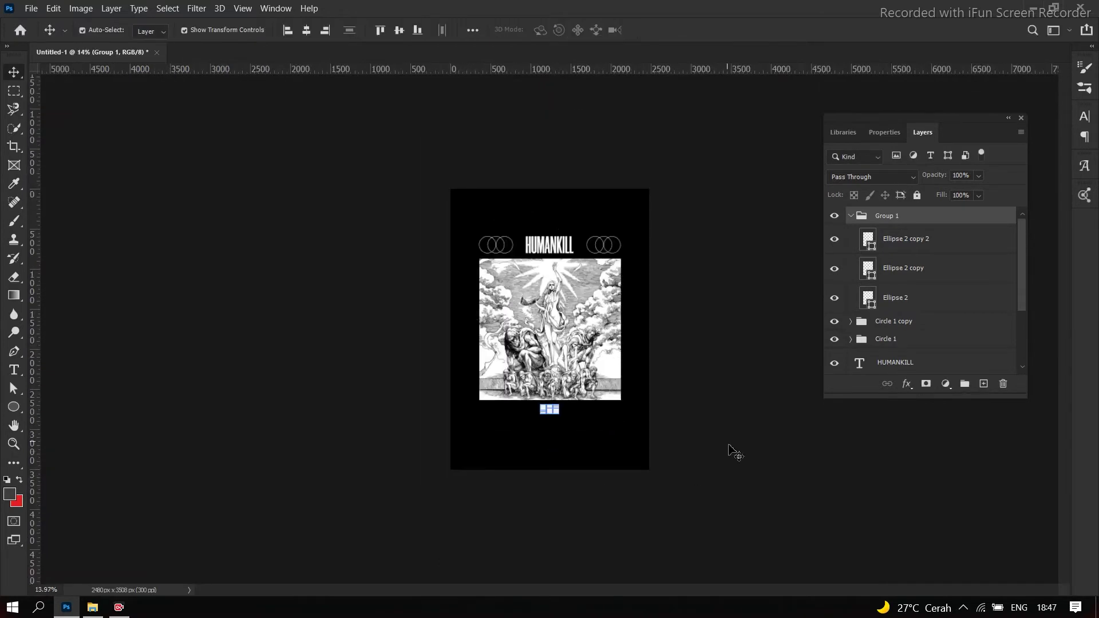
{"action": "left_click", "coordinate": [727, 449]}
Step: Turn the left dot of the row into a hollow circle with no fill and a 4 px white stroke
{"action": "scroll", "coordinate": [730, 452], "scroll_direction": "up", "scroll_amount": 12}
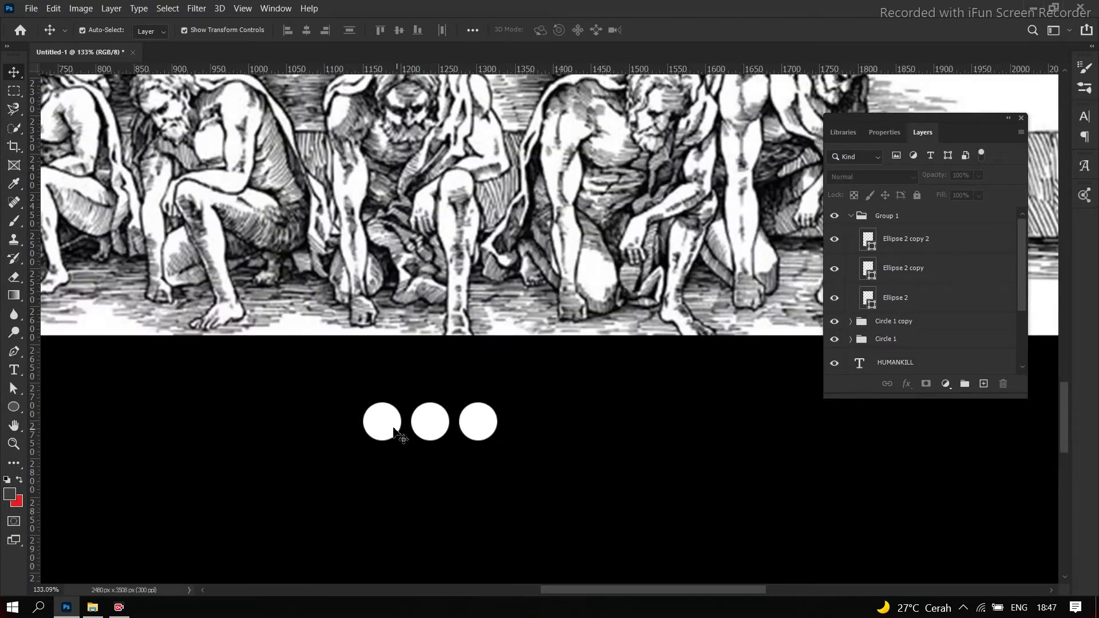
{"action": "left_click", "coordinate": [395, 438]}
{"action": "left_click", "coordinate": [14, 407]}
{"action": "left_click", "coordinate": [159, 30]}
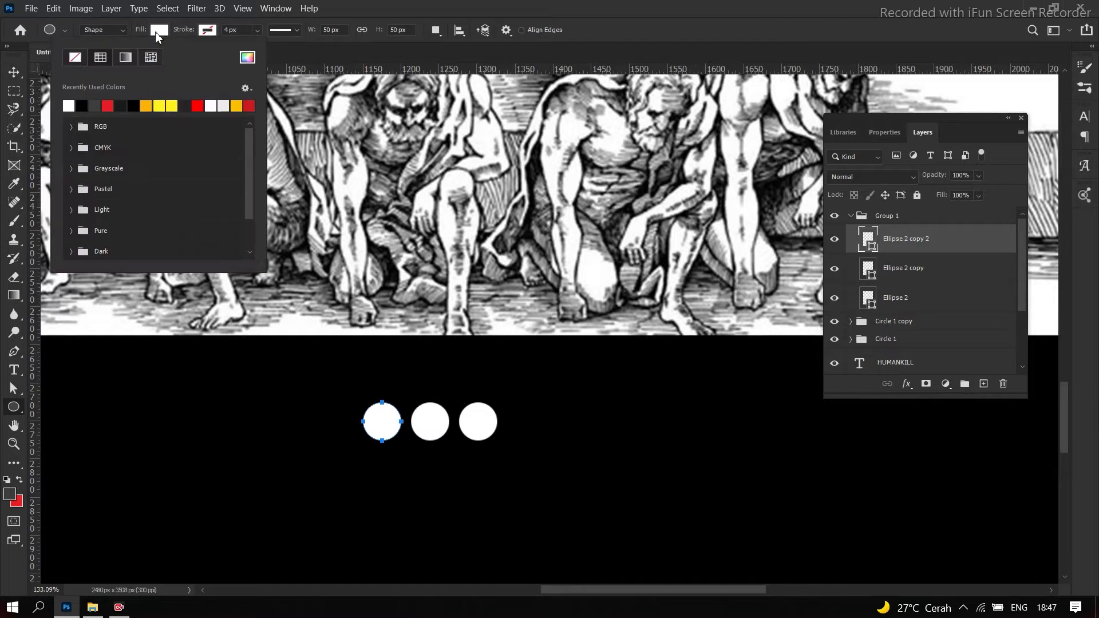
{"action": "left_click", "coordinate": [76, 58]}
{"action": "left_click", "coordinate": [120, 104]}
{"action": "left_click", "coordinate": [12, 73]}
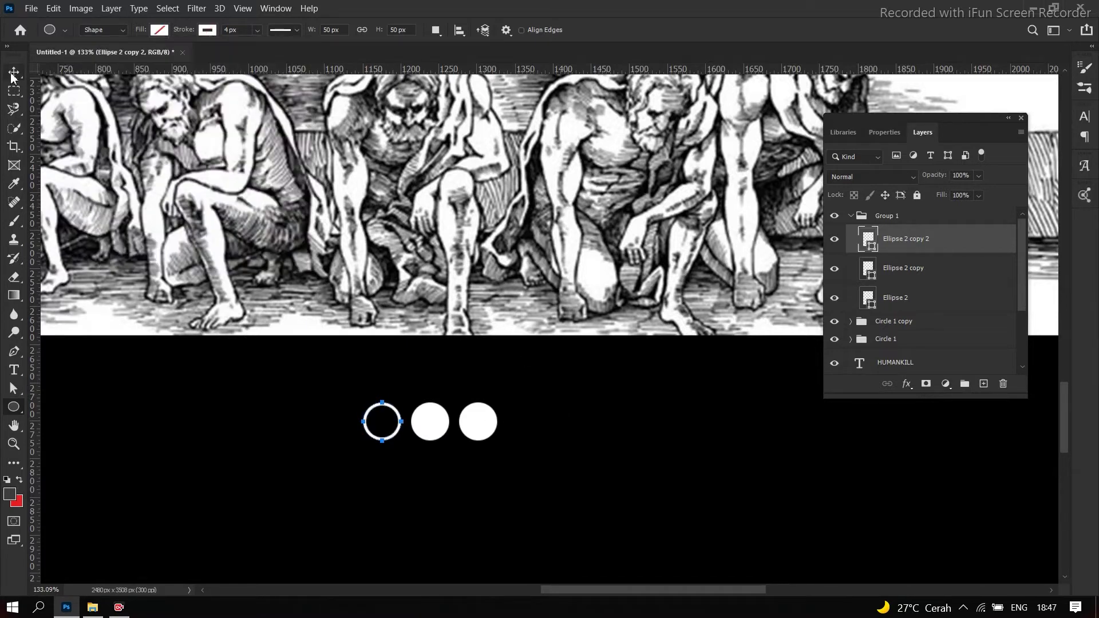
Step: Give the right dot of the row no fill and a 4 px white stroke, leaving only the middle dot solid
{"action": "left_click", "coordinate": [483, 422]}
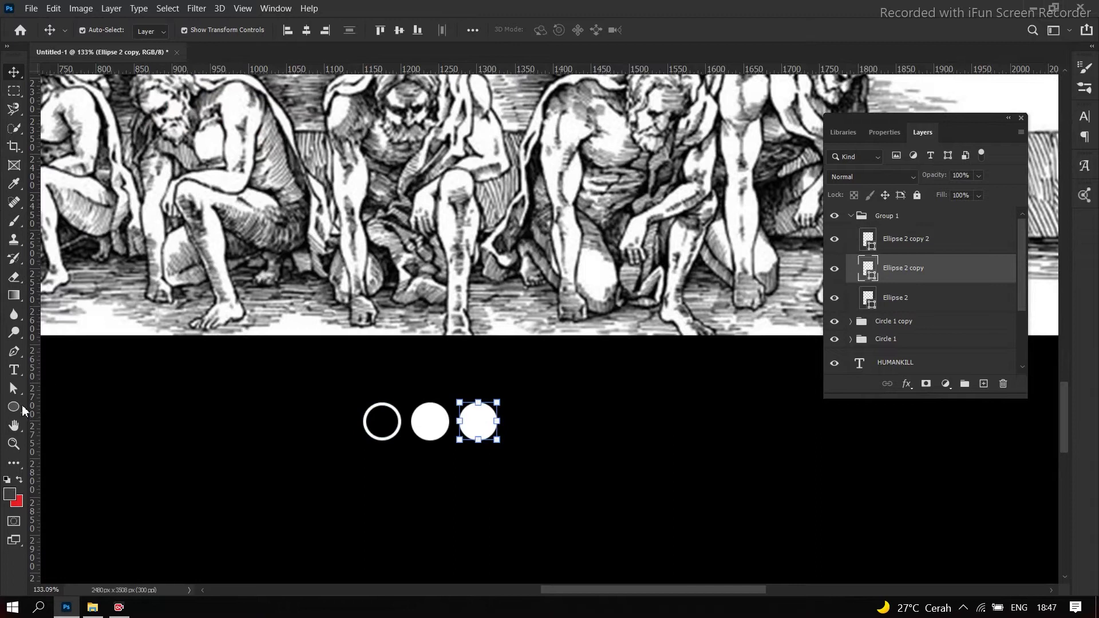
{"action": "left_click", "coordinate": [14, 407]}
{"action": "left_click", "coordinate": [159, 31]}
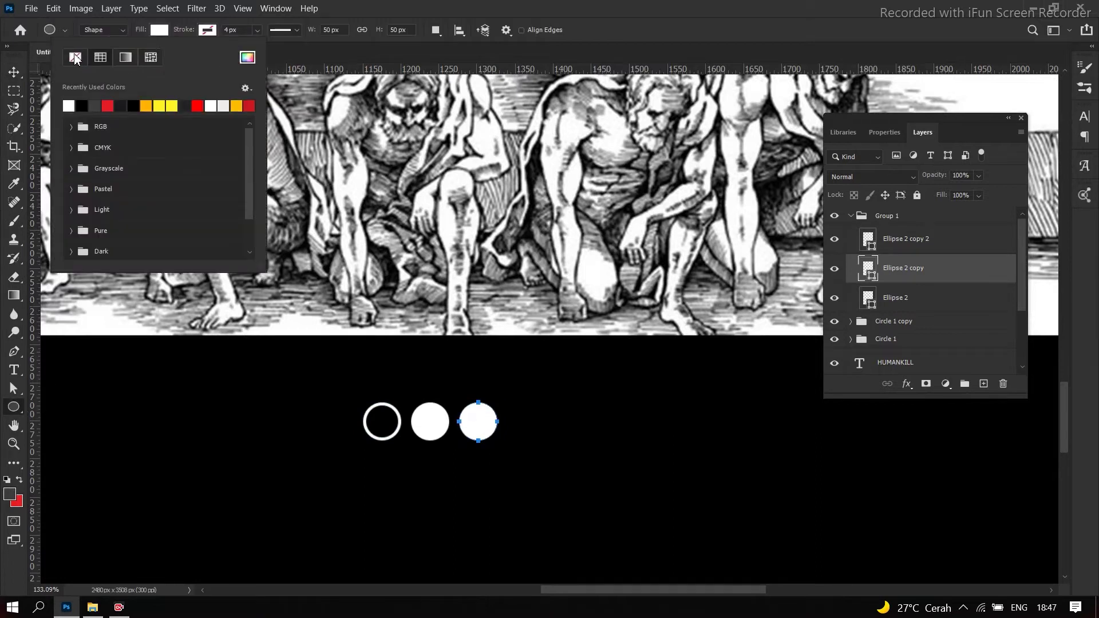
{"action": "left_click", "coordinate": [75, 58]}
{"action": "left_click", "coordinate": [207, 30]}
{"action": "left_click", "coordinate": [117, 105]}
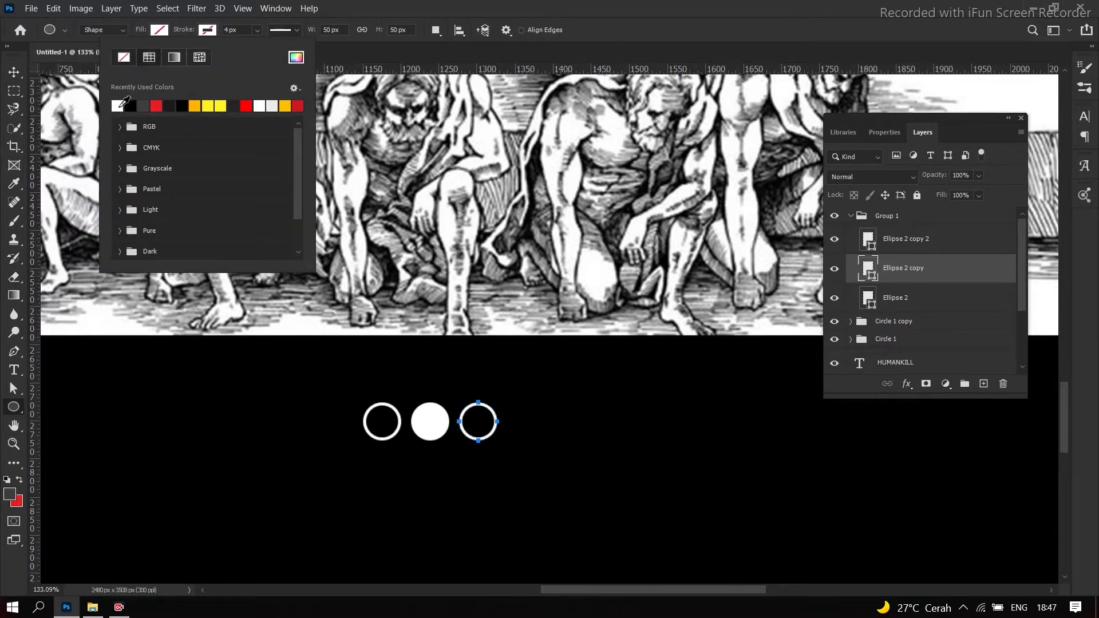
{"action": "left_click", "coordinate": [14, 73]}
{"action": "left_click", "coordinate": [615, 410]}
Step: Draw a white rectangle about 727 × 91 px beneath the illustration, between its left edge and the dots
{"action": "scroll", "coordinate": [621, 416], "scroll_direction": "down", "scroll_amount": 8}
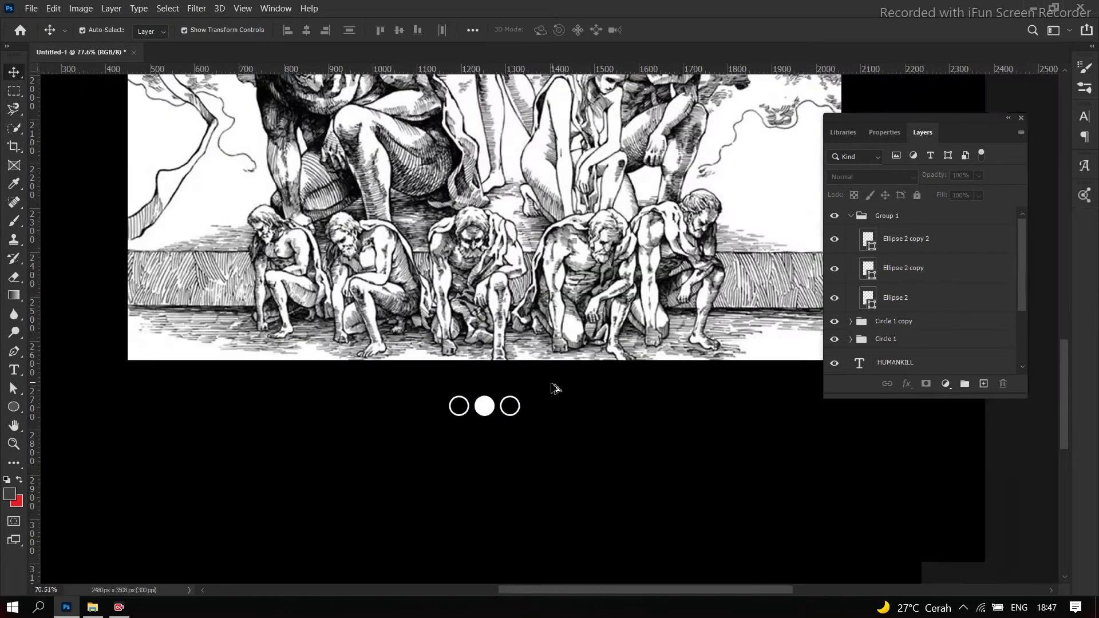
{"action": "scroll", "coordinate": [694, 501], "scroll_direction": "up", "scroll_amount": 2}
{"action": "scroll", "coordinate": [660, 499], "scroll_direction": "up", "scroll_amount": 2}
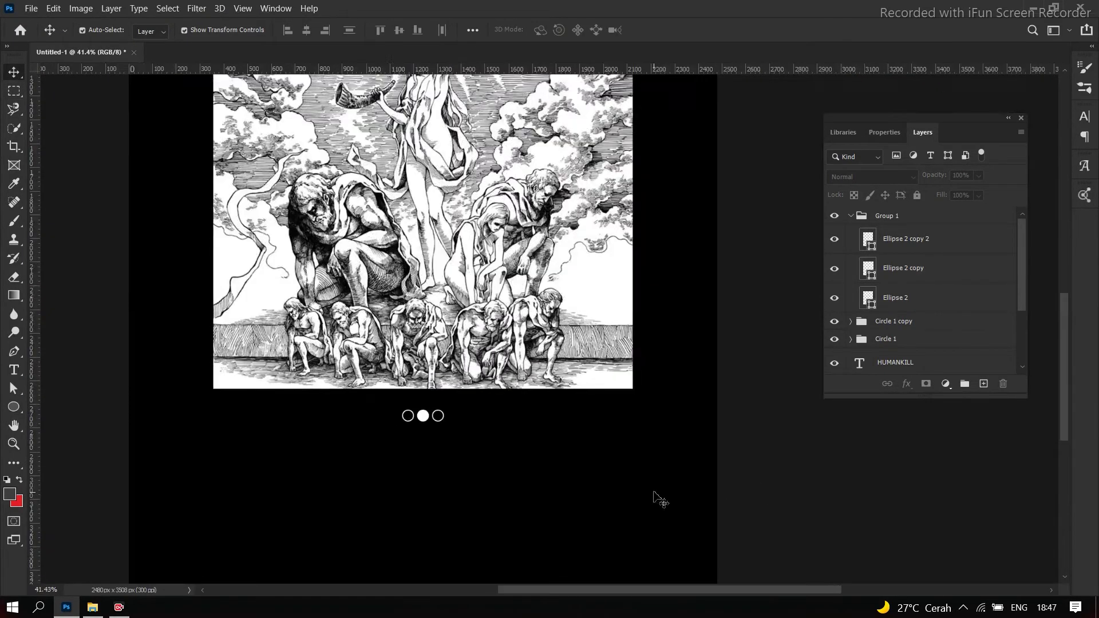
{"action": "scroll", "coordinate": [332, 481], "scroll_direction": "up", "scroll_amount": 2}
{"action": "scroll", "coordinate": [491, 540], "scroll_direction": "down", "scroll_amount": 3}
{"action": "scroll", "coordinate": [501, 523], "scroll_direction": "up", "scroll_amount": 3}
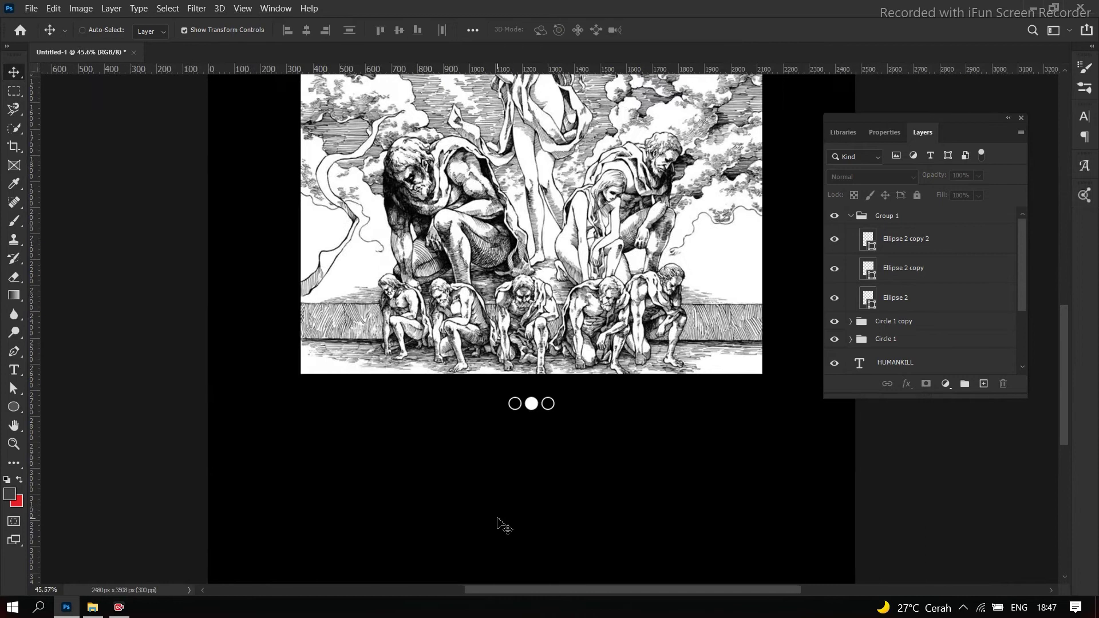
{"action": "scroll", "coordinate": [273, 444], "scroll_direction": "up", "scroll_amount": 1}
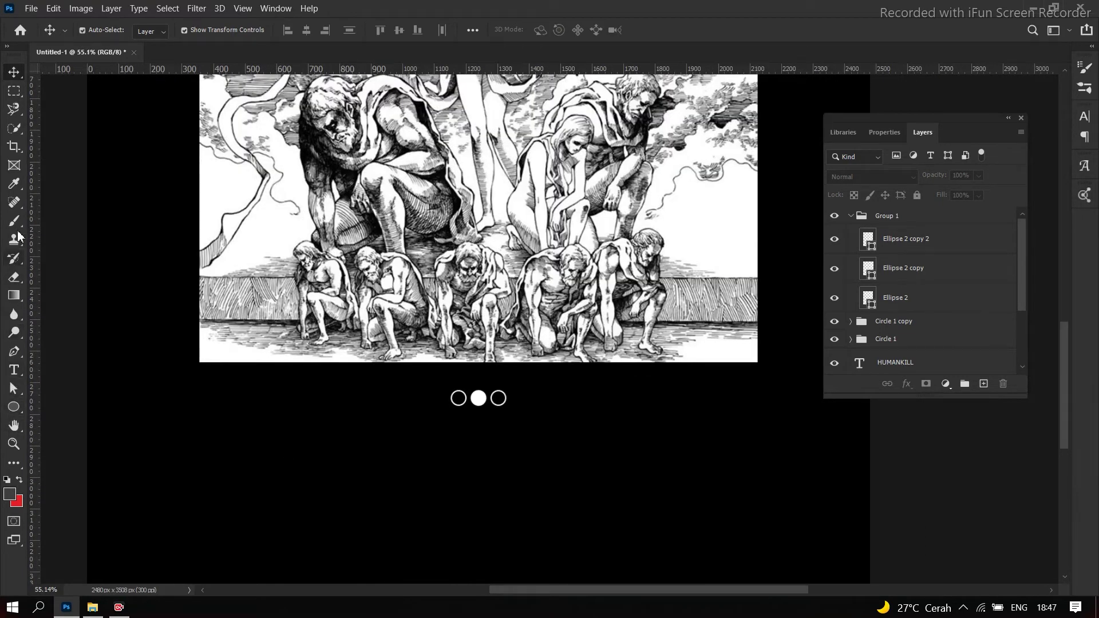
{"action": "left_click", "coordinate": [17, 413]}
{"action": "left_click", "coordinate": [52, 409]}
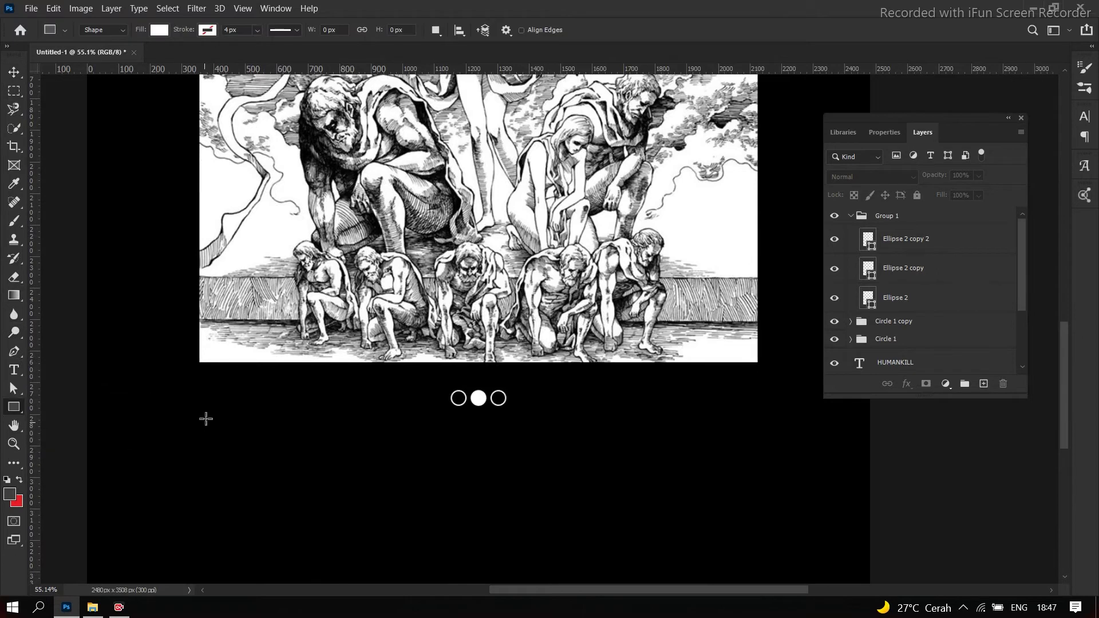
{"action": "left_click_drag", "start_coordinate": [199, 385], "coordinate": [427, 412]}
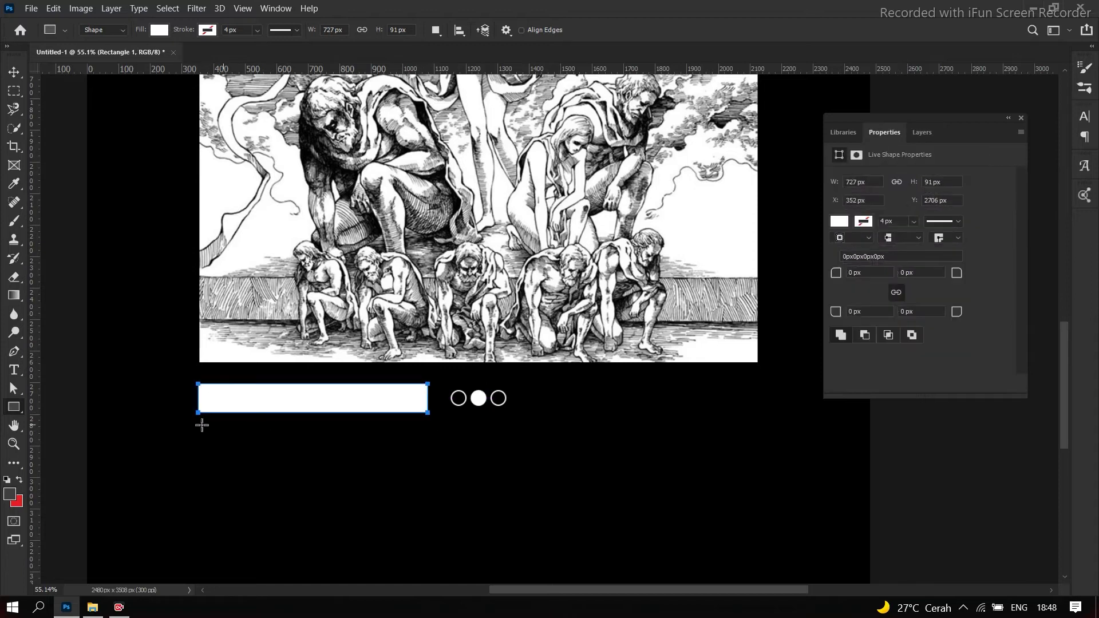
Step: Align the white rectangle with the illustration's left edge and the row of dots, at X 356 px and Y 2704 px
{"action": "scroll", "coordinate": [167, 417], "scroll_direction": "up", "scroll_amount": 3}
{"action": "left_click", "coordinate": [13, 74]}
{"action": "left_click_drag", "start_coordinate": [302, 373], "coordinate": [298, 385]}
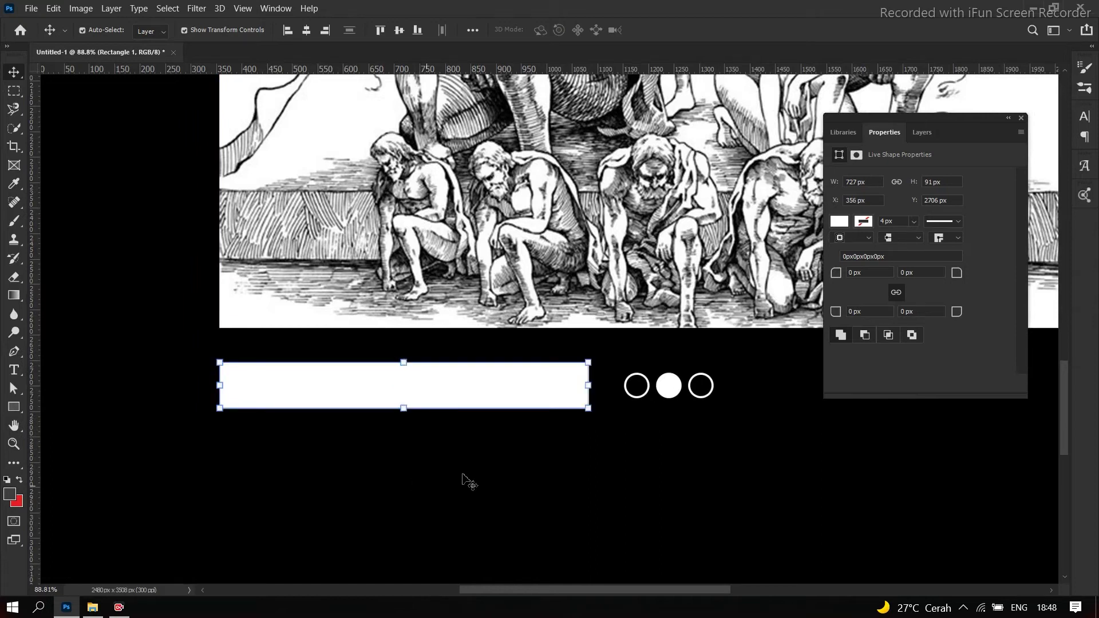
{"action": "left_click_drag", "start_coordinate": [511, 393], "coordinate": [515, 391]}
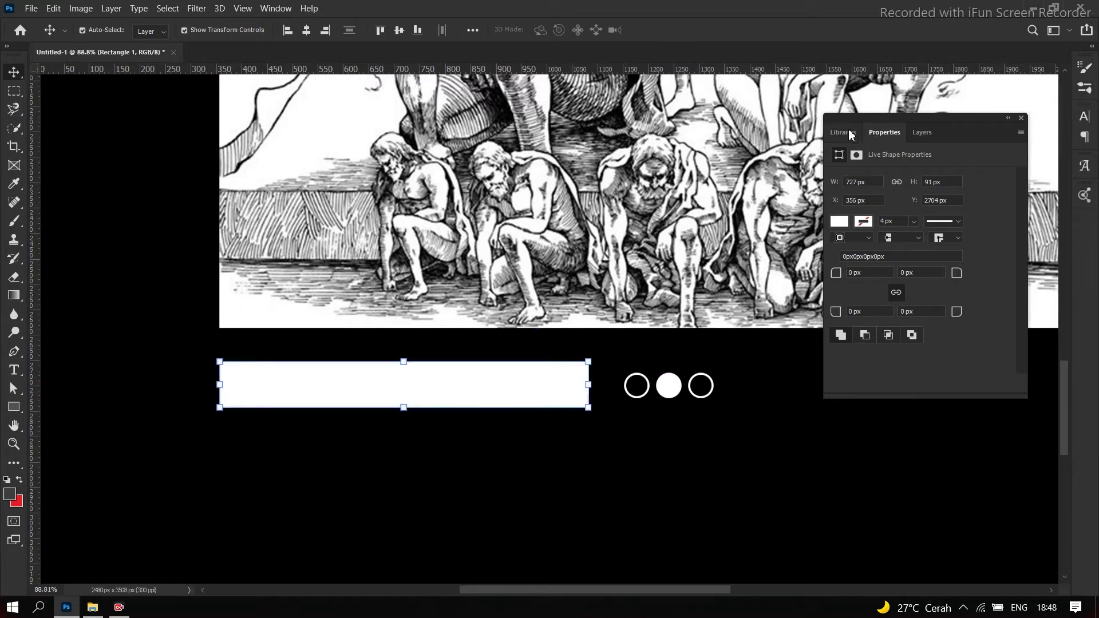
Step: Round all the rectangle's corners to 45.5 px and make it an outline with no fill and a 4 px white stroke
{"action": "left_click_drag", "start_coordinate": [836, 277], "coordinate": [956, 277]}
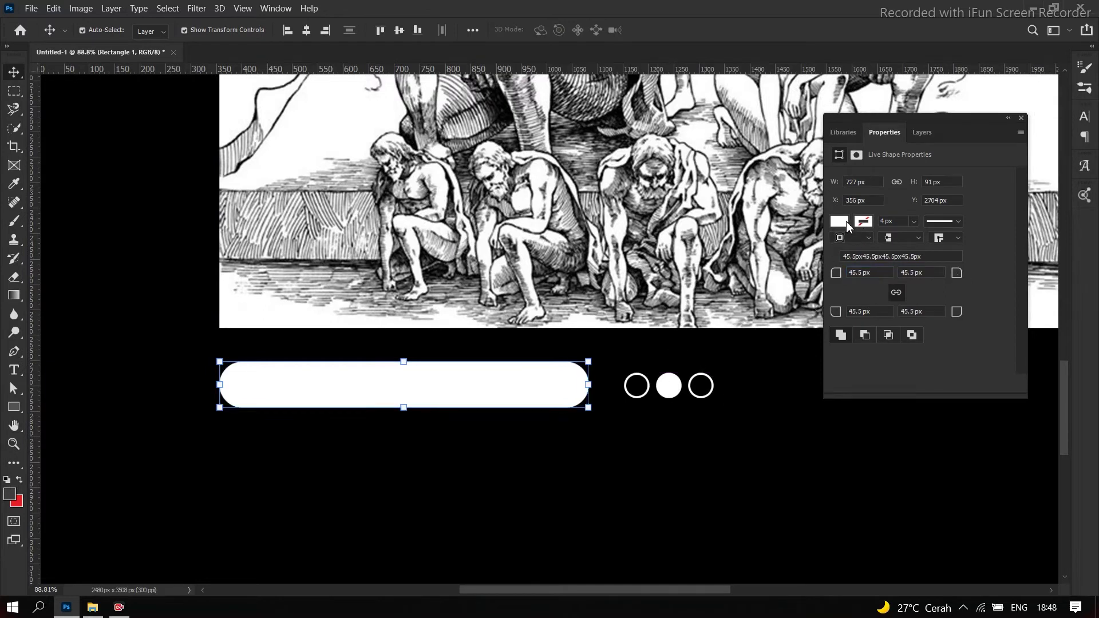
{"action": "left_click", "coordinate": [842, 222]}
{"action": "left_click", "coordinate": [848, 250]}
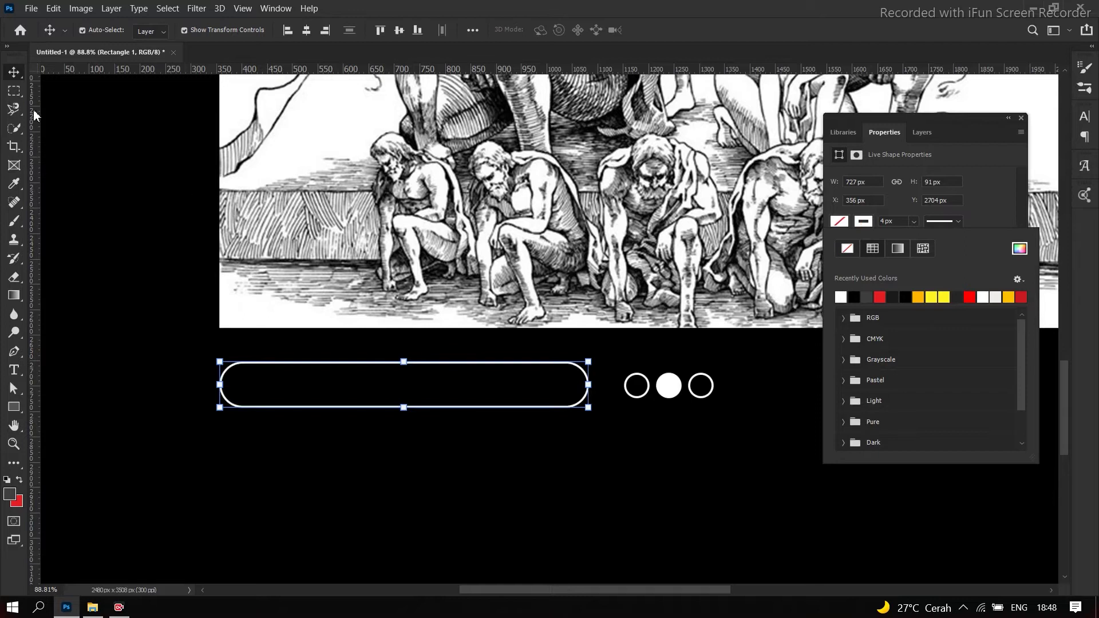
{"action": "left_click", "coordinate": [13, 70]}
{"action": "left_click", "coordinate": [118, 270]}
{"action": "scroll", "coordinate": [119, 278], "scroll_direction": "down", "scroll_amount": 8}
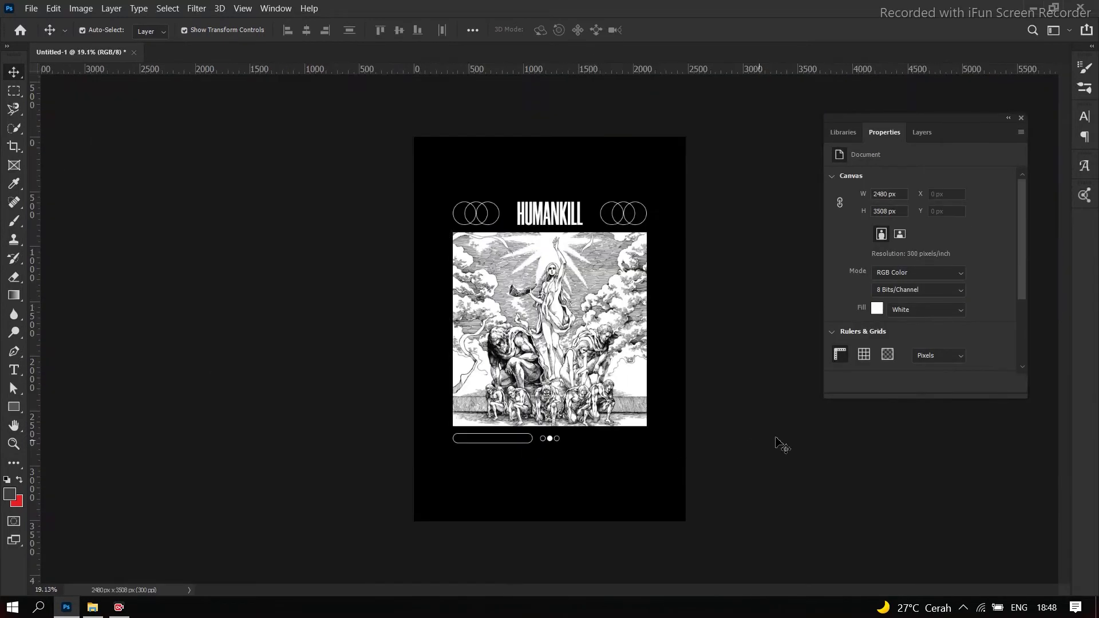
Step: Duplicate the pill-shaped outline and shift the copy horizontally to the right, to X 902 px
{"action": "scroll", "coordinate": [532, 515], "scroll_direction": "up", "scroll_amount": 10}
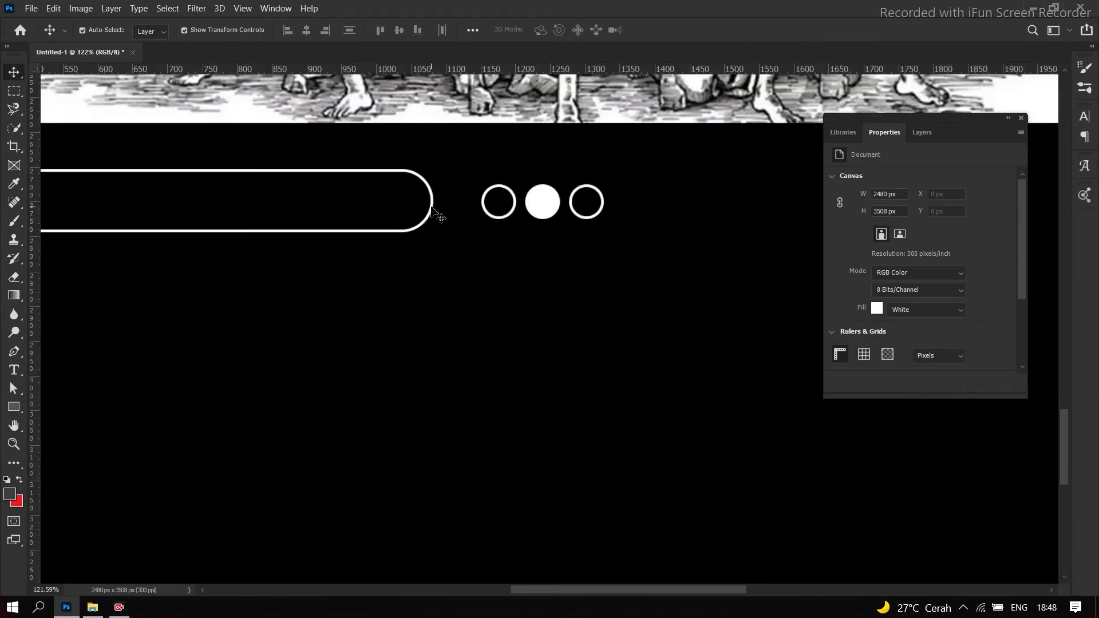
{"action": "left_click", "coordinate": [435, 216]}
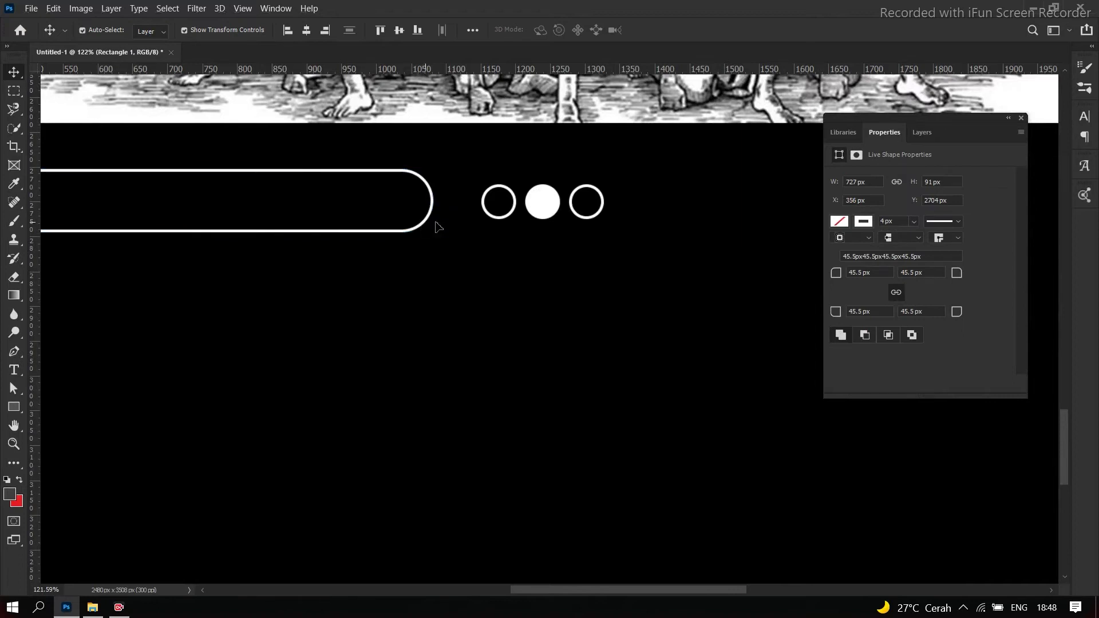
{"action": "left_click", "coordinate": [418, 243]}
{"action": "left_click_drag", "start_coordinate": [417, 233], "coordinate": [759, 254]}
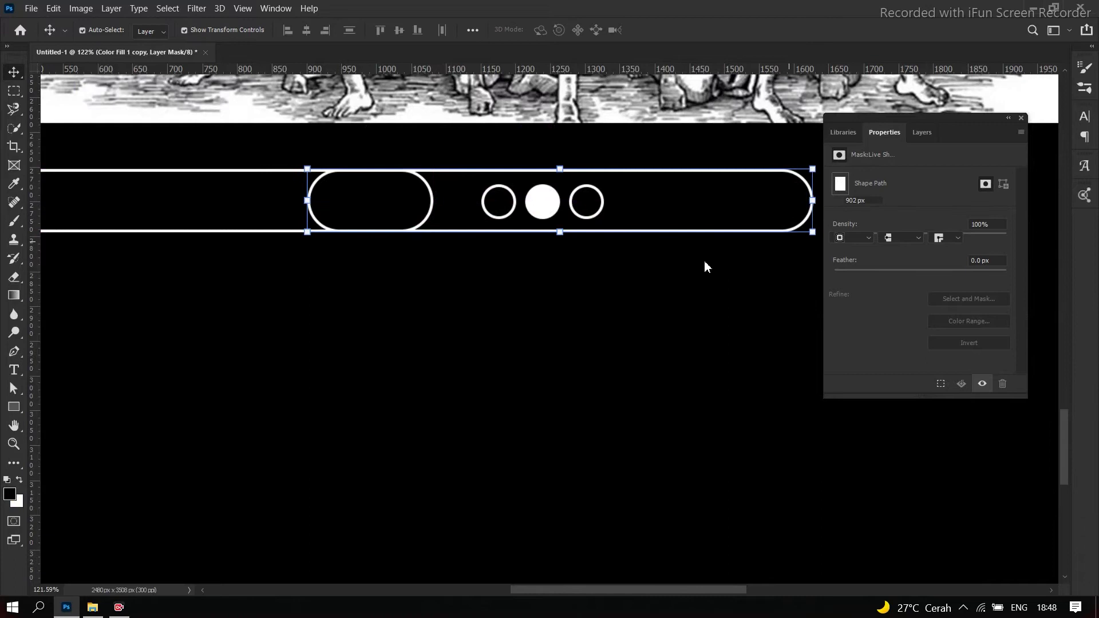
{"action": "scroll", "coordinate": [1001, 121], "scroll_direction": "right", "scroll_amount": 3}
{"action": "scroll", "coordinate": [675, 246], "scroll_direction": "down", "scroll_amount": 3}
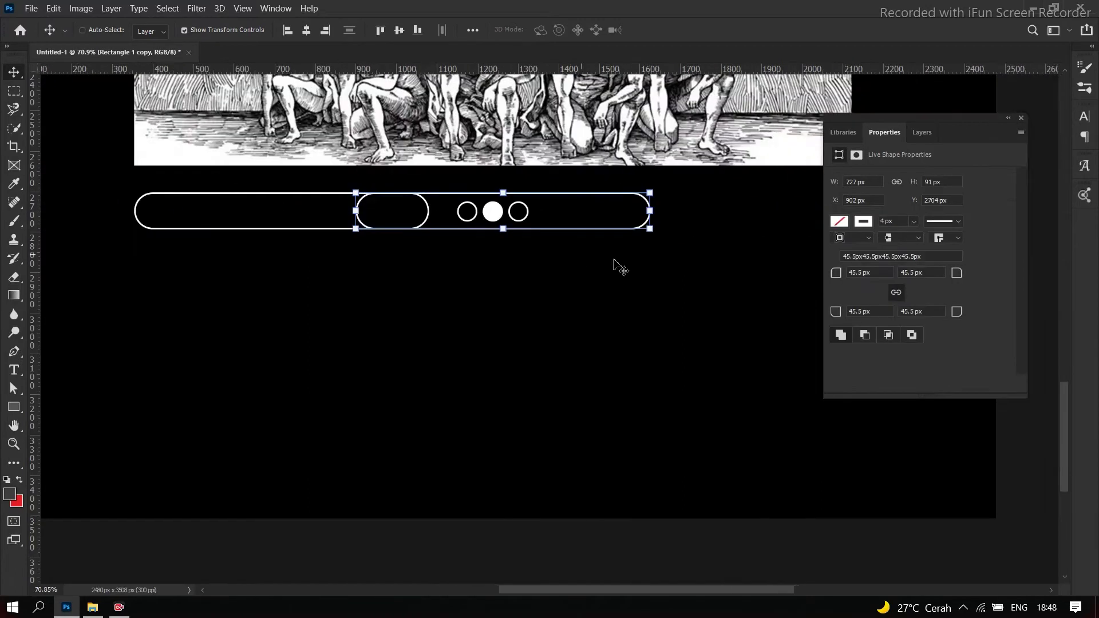
Step: Move the copied pill outline to the right of the dots, flush with the illustration's right edge at about X 1397 px
{"action": "scroll", "coordinate": [611, 297], "scroll_direction": "right", "scroll_amount": 1}
{"action": "left_click", "coordinate": [658, 367]}
{"action": "scroll", "coordinate": [658, 366], "scroll_direction": "up", "scroll_amount": 5}
{"action": "scroll", "coordinate": [572, 355], "scroll_direction": "right", "scroll_amount": 1}
{"action": "left_click_drag", "start_coordinate": [500, 328], "coordinate": [700, 372]}
{"action": "key", "text": "ctrl+t"}
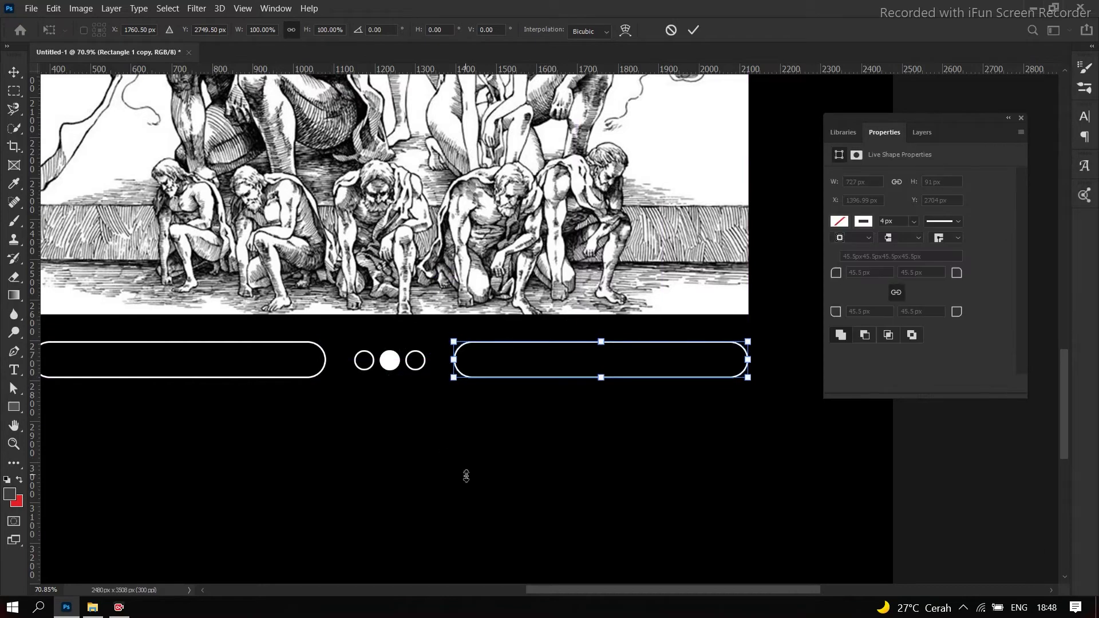
{"action": "key", "text": "Return"}
{"action": "scroll", "coordinate": [453, 461], "scroll_direction": "down", "scroll_amount": 5}
{"action": "scroll", "coordinate": [601, 454], "scroll_direction": "down", "scroll_amount": 2}
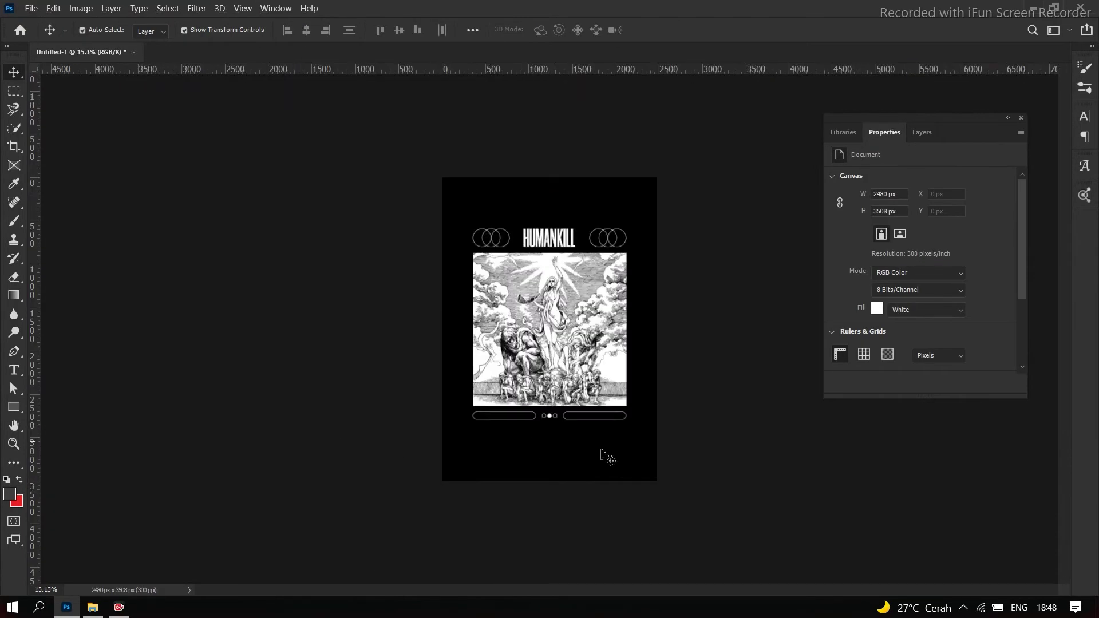
Step: Add a paragraph text box about 1768 × 322 px below the pill outlines, spanning the illustration's width, and set its placeholder text to 14 pt
{"action": "scroll", "coordinate": [603, 455], "scroll_direction": "up", "scroll_amount": 6}
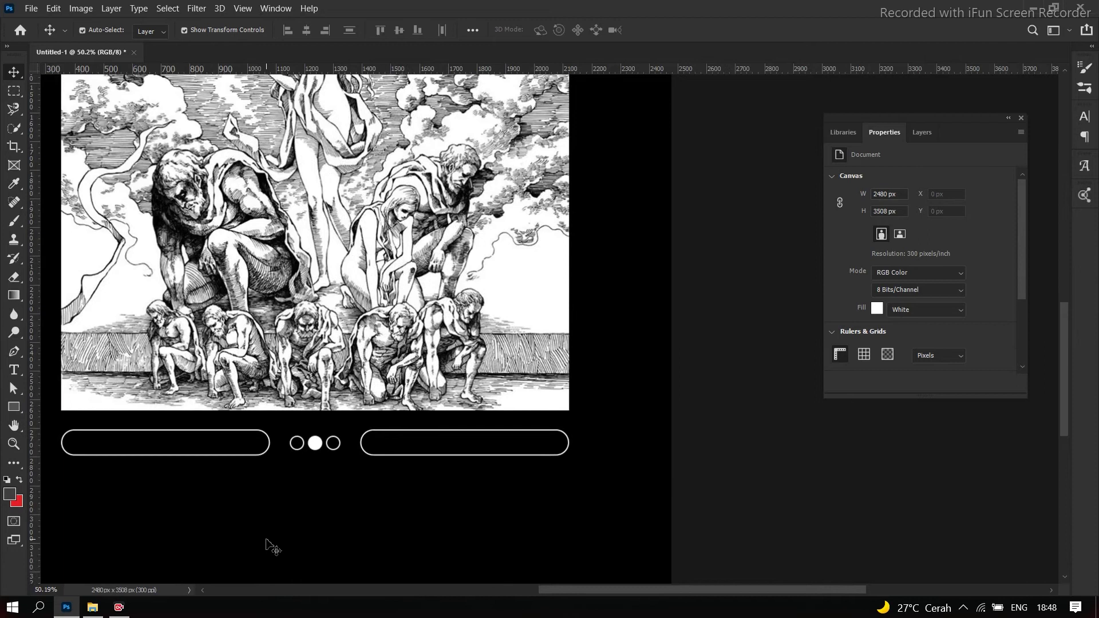
{"action": "scroll", "coordinate": [269, 533], "scroll_direction": "down", "scroll_amount": 3}
{"action": "scroll", "coordinate": [240, 512], "scroll_direction": "up", "scroll_amount": 2}
{"action": "scroll", "coordinate": [172, 537], "scroll_direction": "up", "scroll_amount": 2}
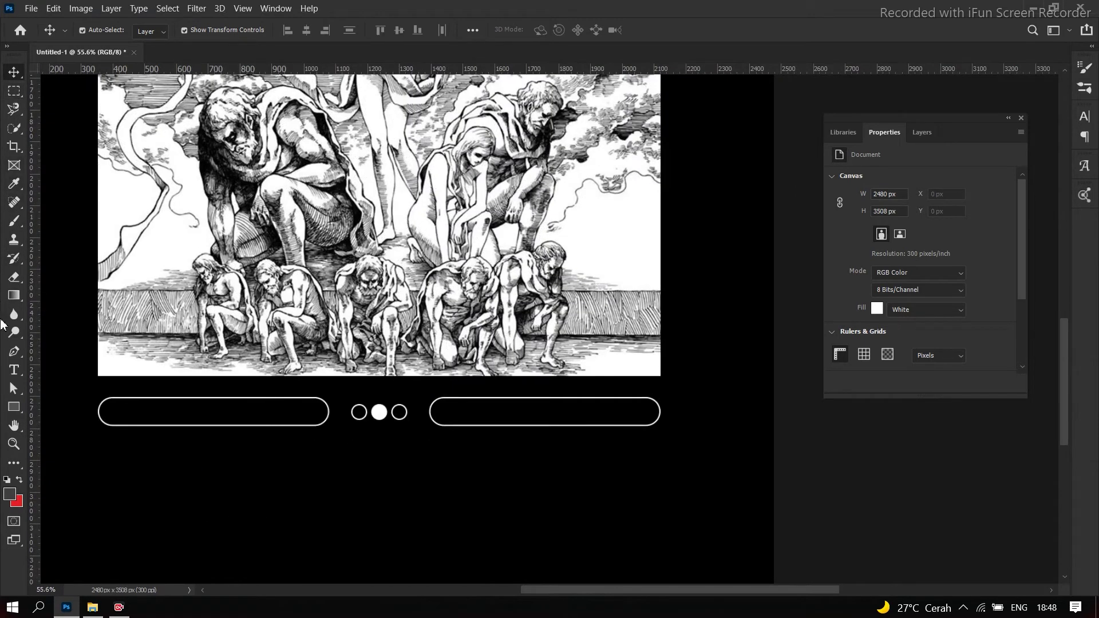
{"action": "left_click", "coordinate": [15, 371]}
{"action": "scroll", "coordinate": [103, 441], "scroll_direction": "down", "scroll_amount": 2}
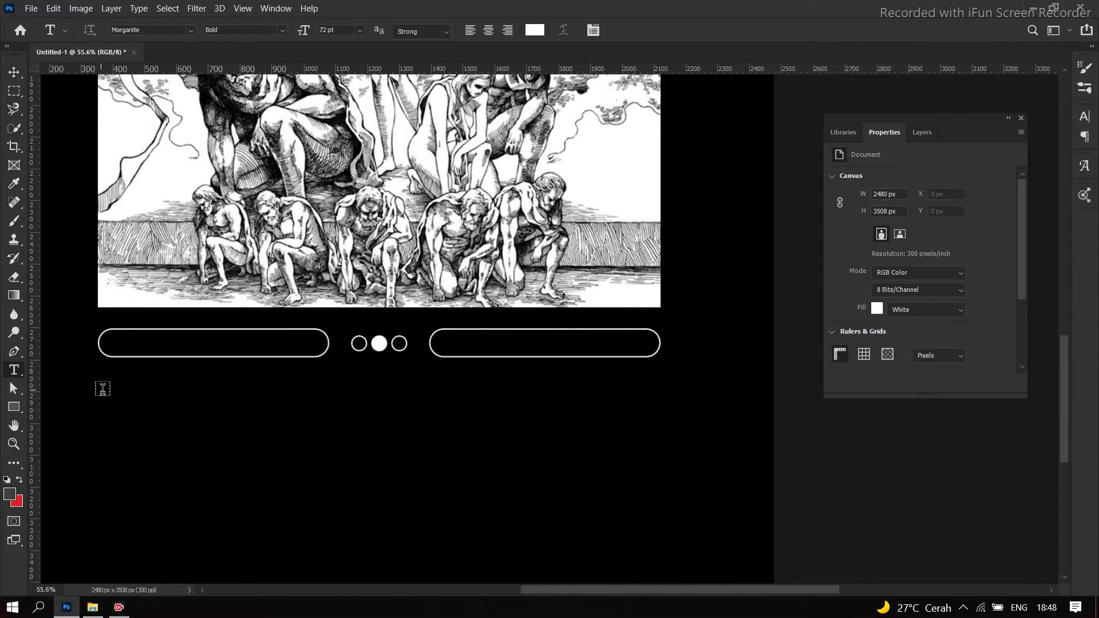
{"action": "left_click_drag", "start_coordinate": [99, 385], "coordinate": [662, 486]}
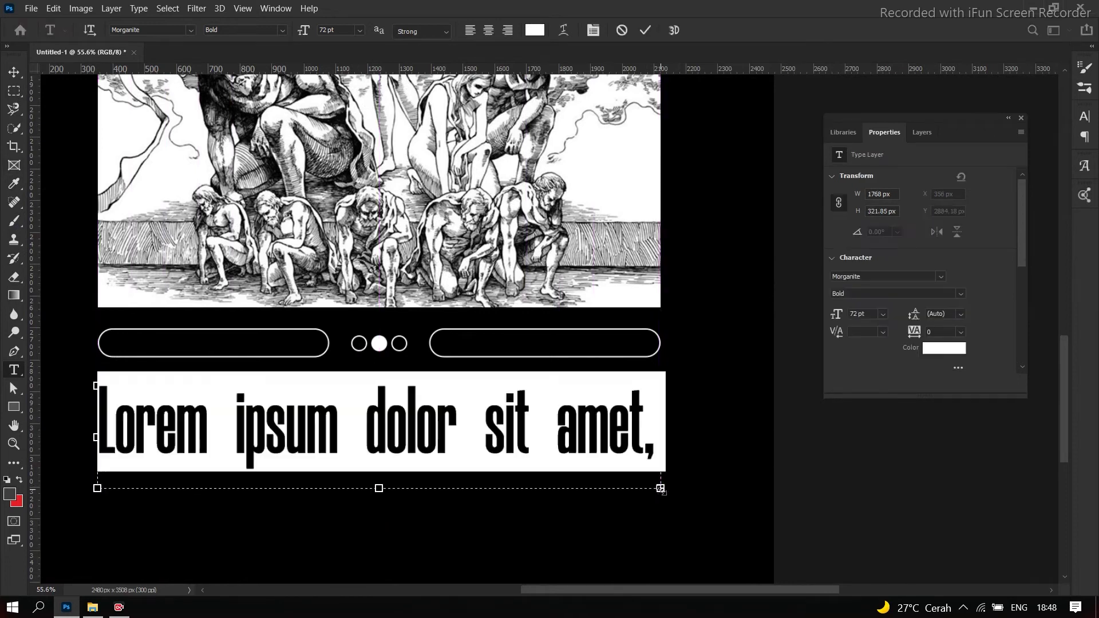
{"action": "left_click", "coordinate": [360, 31]}
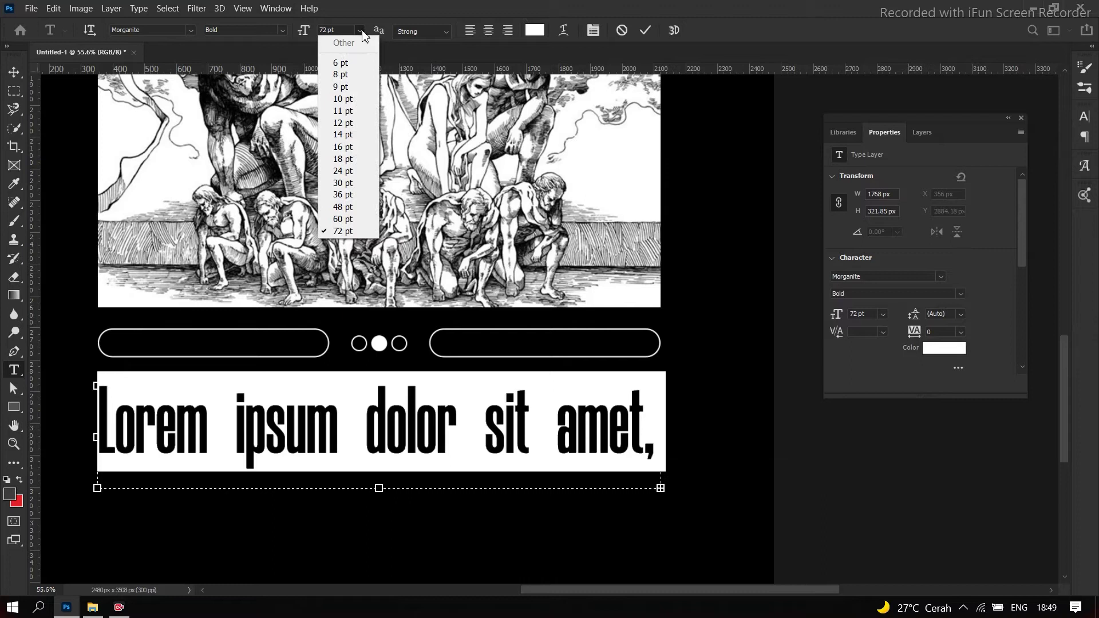
{"action": "left_click", "coordinate": [332, 135]}
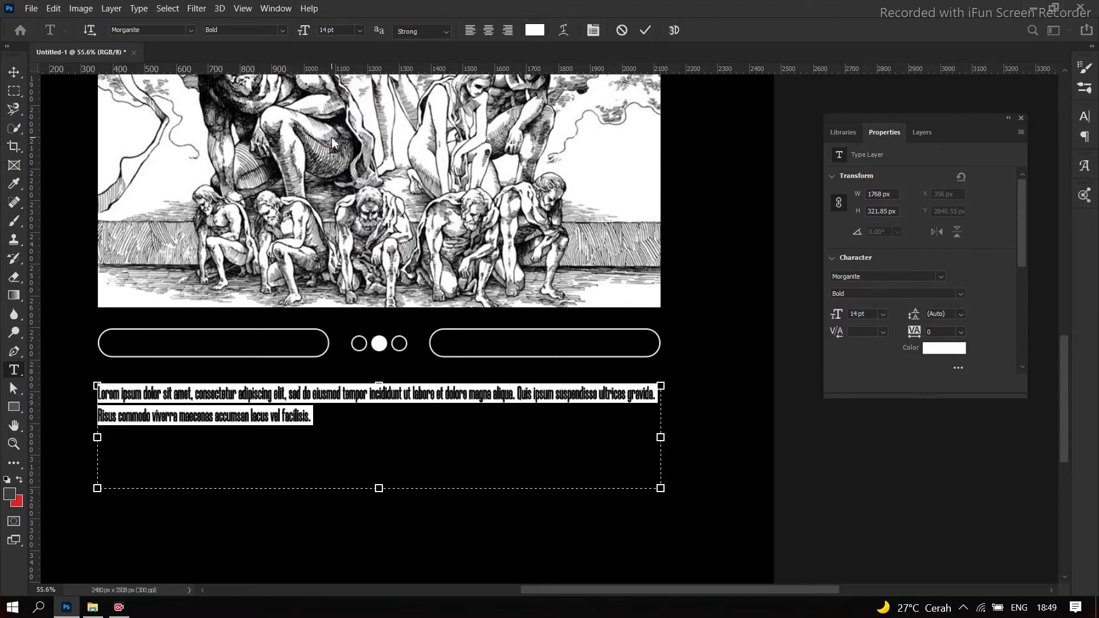
Step: Switch to Calculator and compute 72 ÷ 1.618 for the paragraph's font size, and return to the poster
{"action": "left_click", "coordinate": [38, 607]}
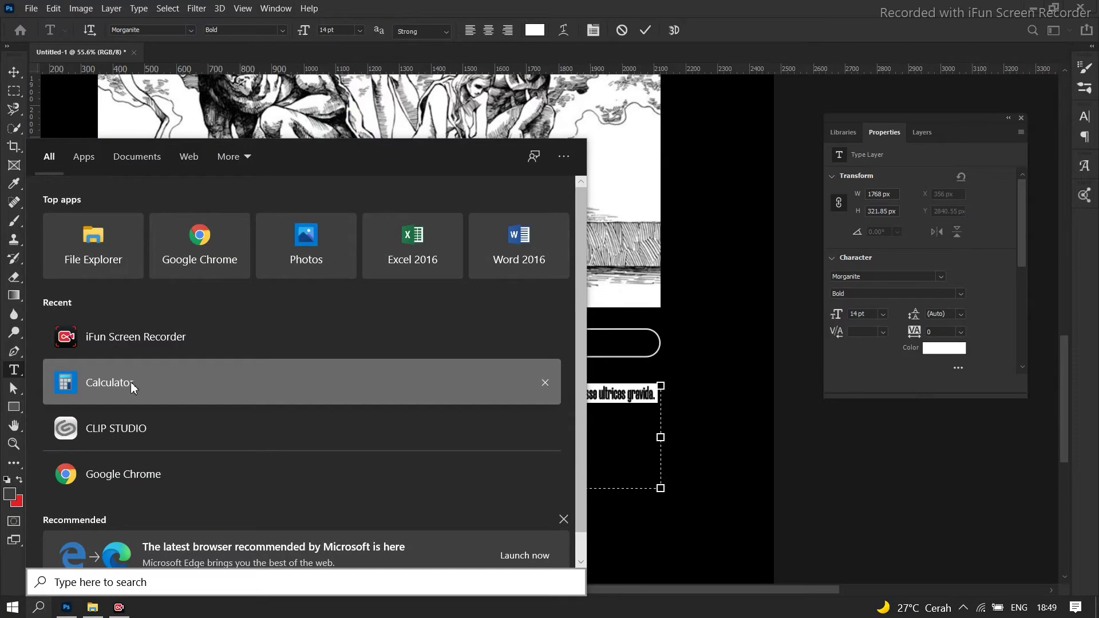
{"action": "left_click", "coordinate": [130, 382]}
{"action": "type", "text": "72"}
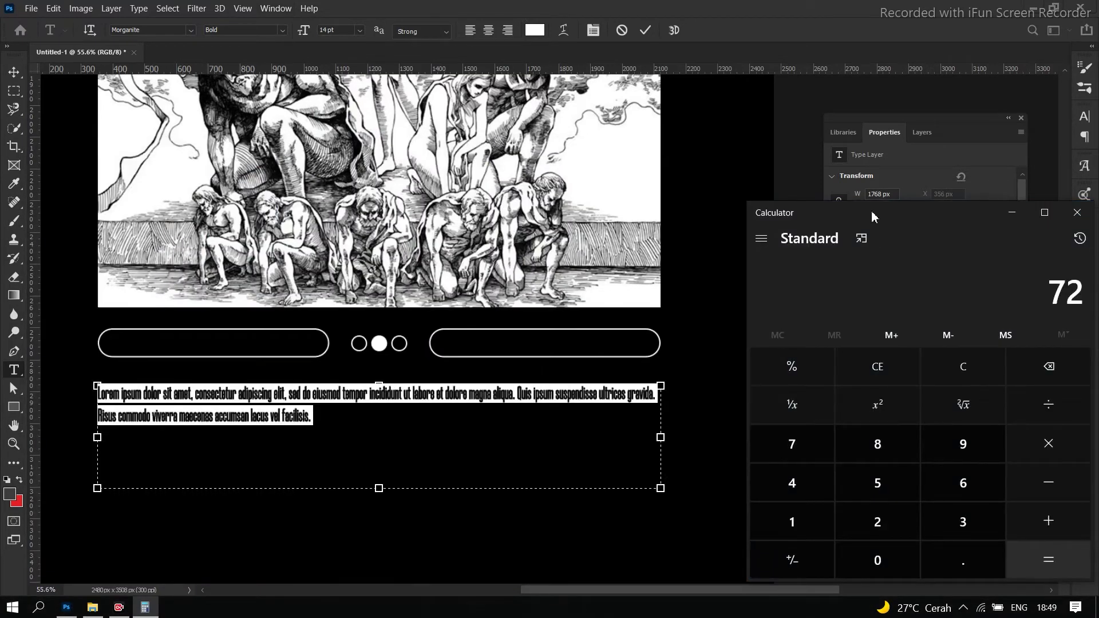
{"action": "type", "text": "/1.618"}
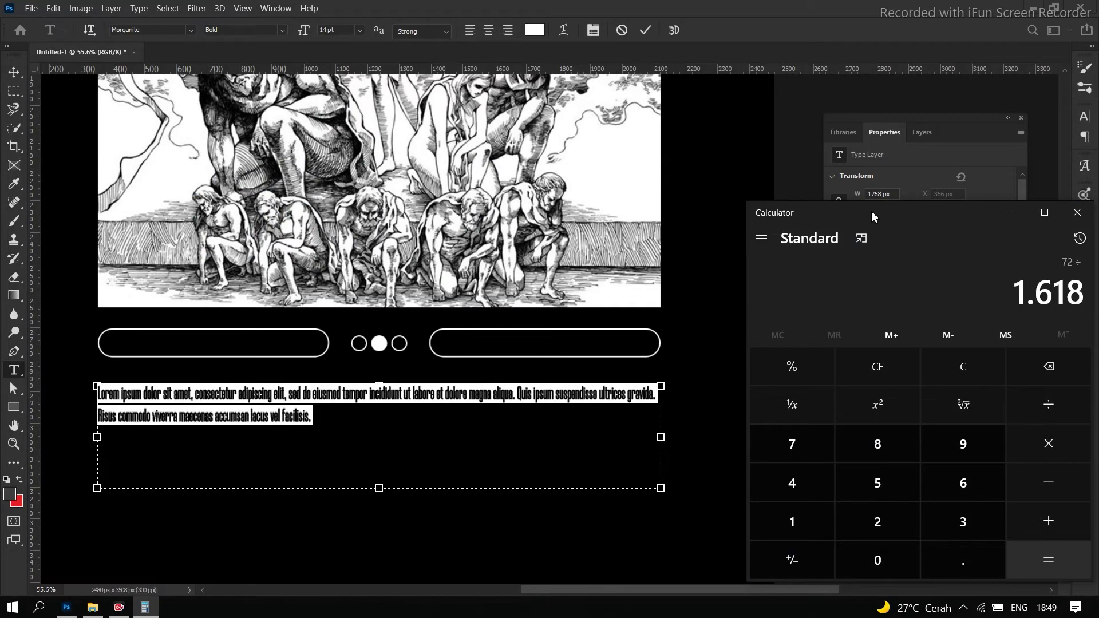
{"action": "key", "text": "Return"}
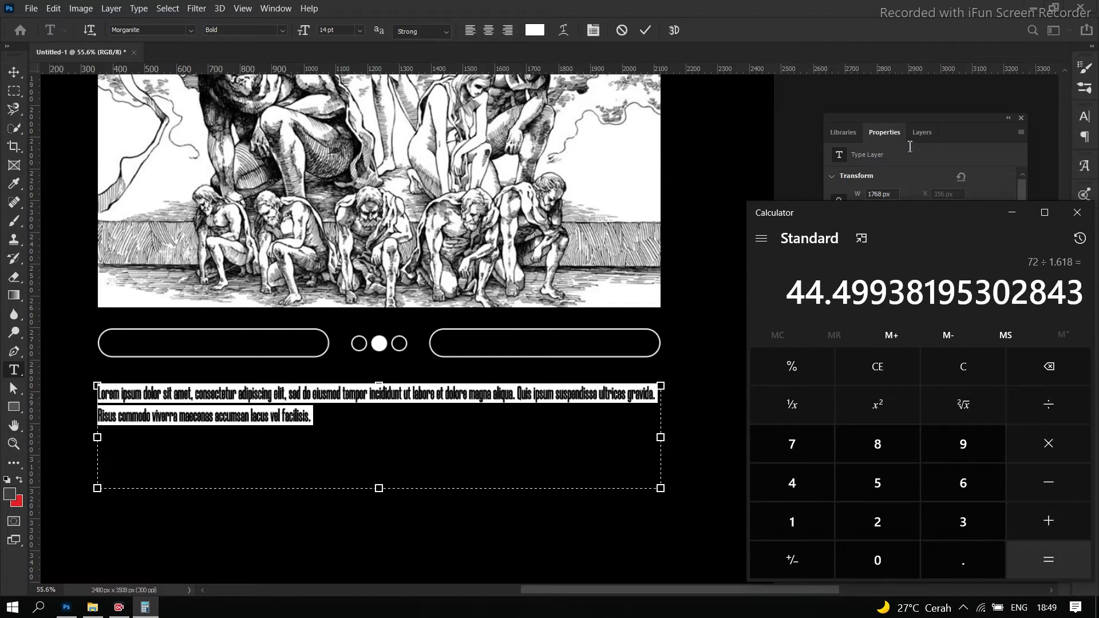
{"action": "left_click", "coordinate": [988, 129]}
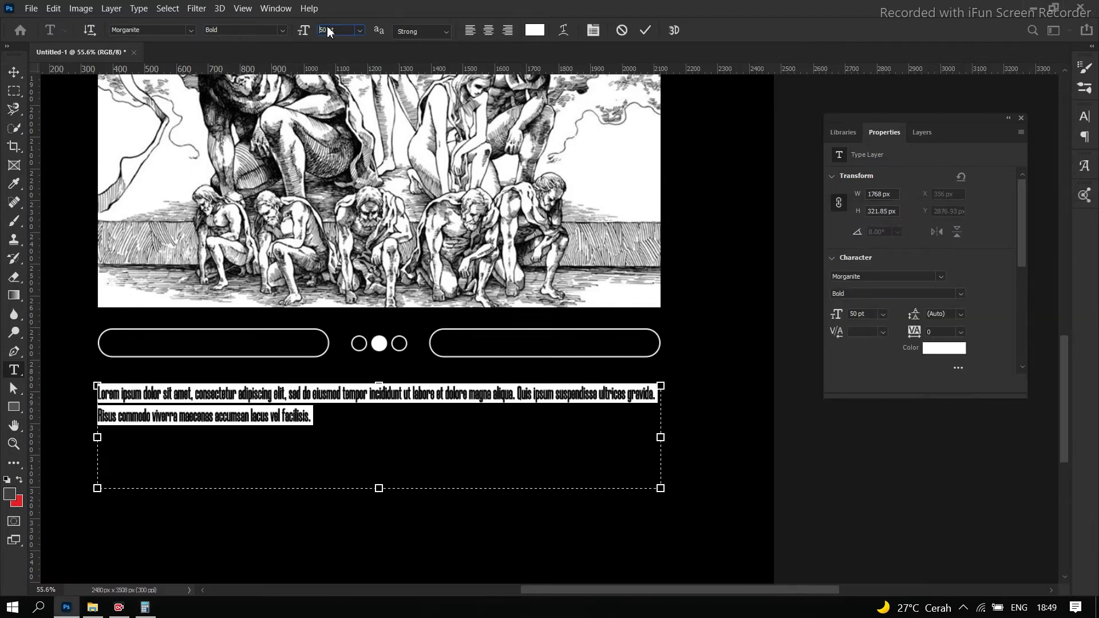
Step: Set the placeholder paragraph's font size to 50 pt and commit the text
{"action": "key", "text": "Return"}
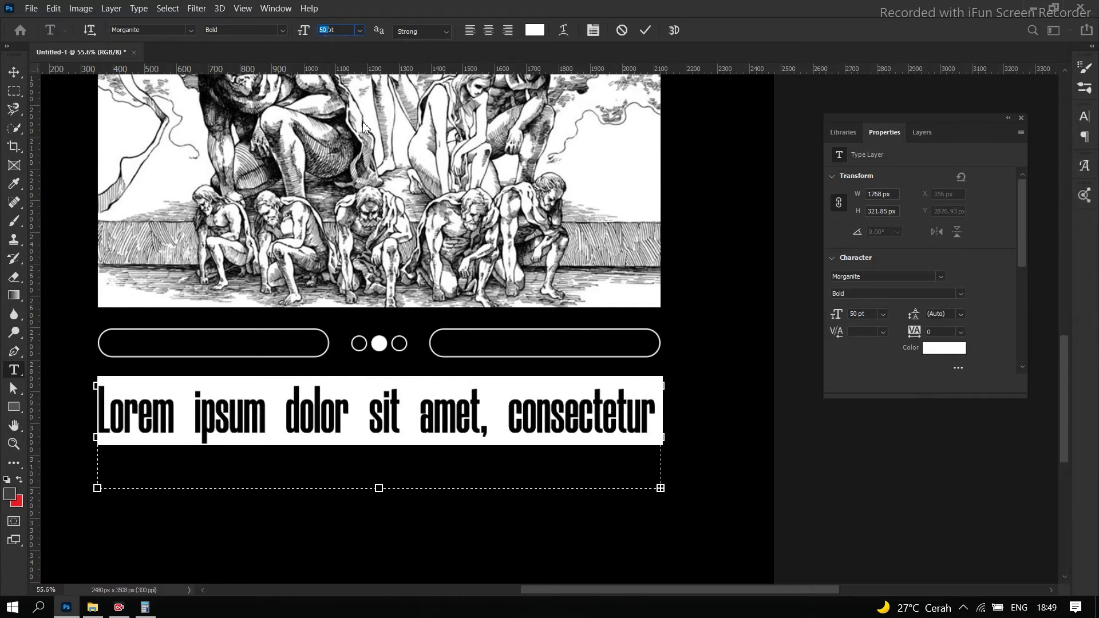
{"action": "left_click", "coordinate": [14, 71]}
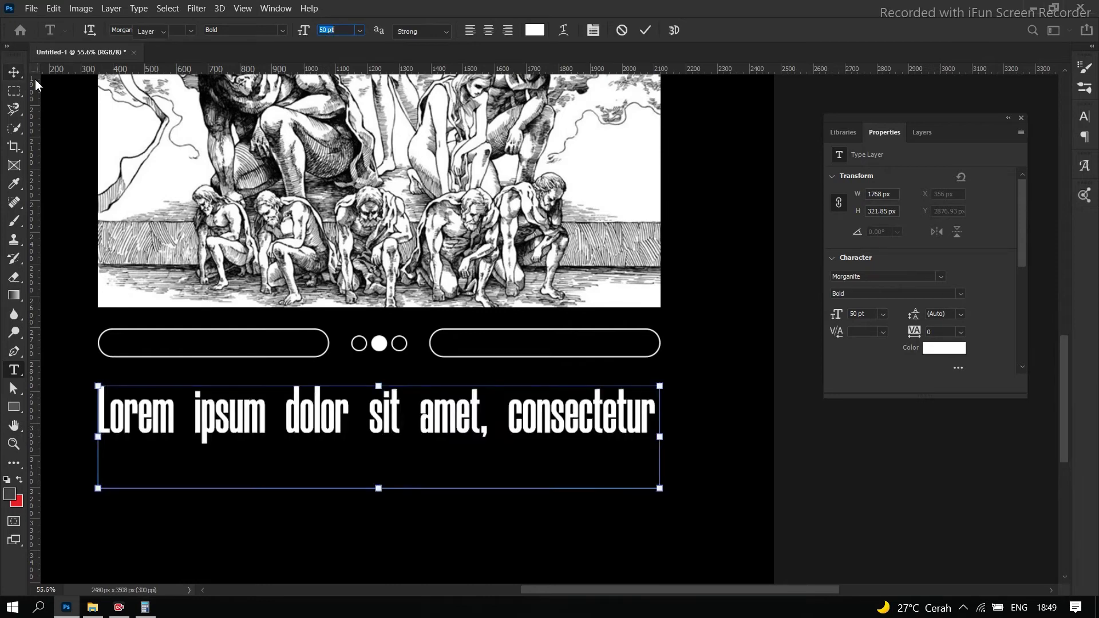
{"action": "scroll", "coordinate": [393, 235], "scroll_direction": "up", "scroll_amount": 5}
{"action": "scroll", "coordinate": [393, 235], "scroll_direction": "down", "scroll_amount": 1}
{"action": "scroll", "coordinate": [394, 240], "scroll_direction": "down", "scroll_amount": 2}
{"action": "scroll", "coordinate": [726, 467], "scroll_direction": "up", "scroll_amount": 2}
{"action": "scroll", "coordinate": [509, 518], "scroll_direction": "up", "scroll_amount": 3}
Step: Set the placeholder paragraph's font size to 18 pt and centre-align its lines
{"action": "double_click", "coordinate": [470, 508]}
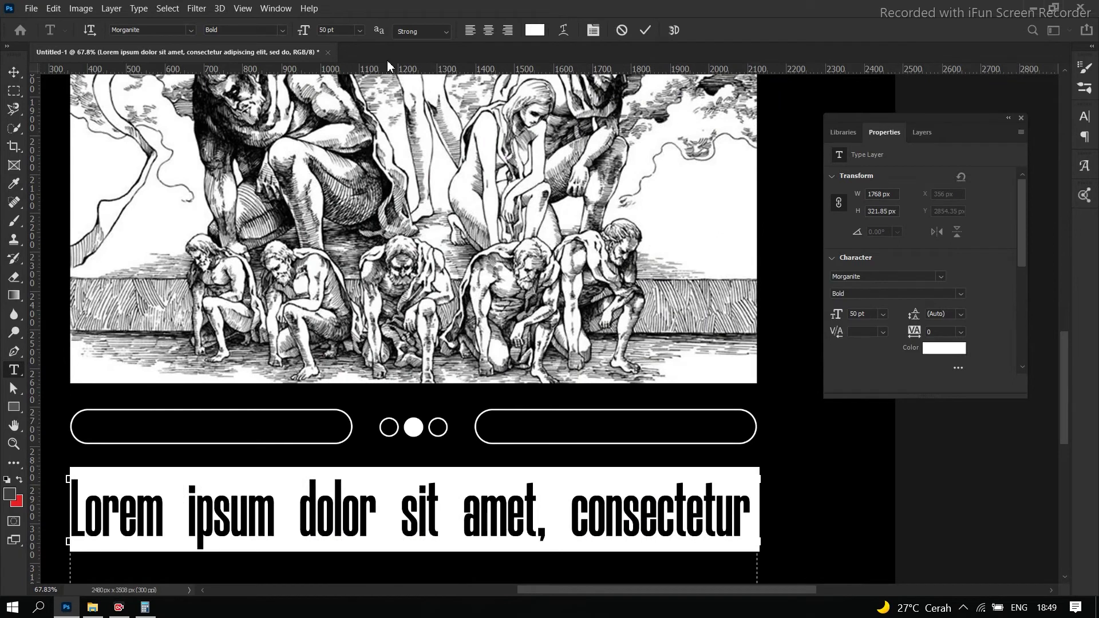
{"action": "left_click", "coordinate": [360, 29]}
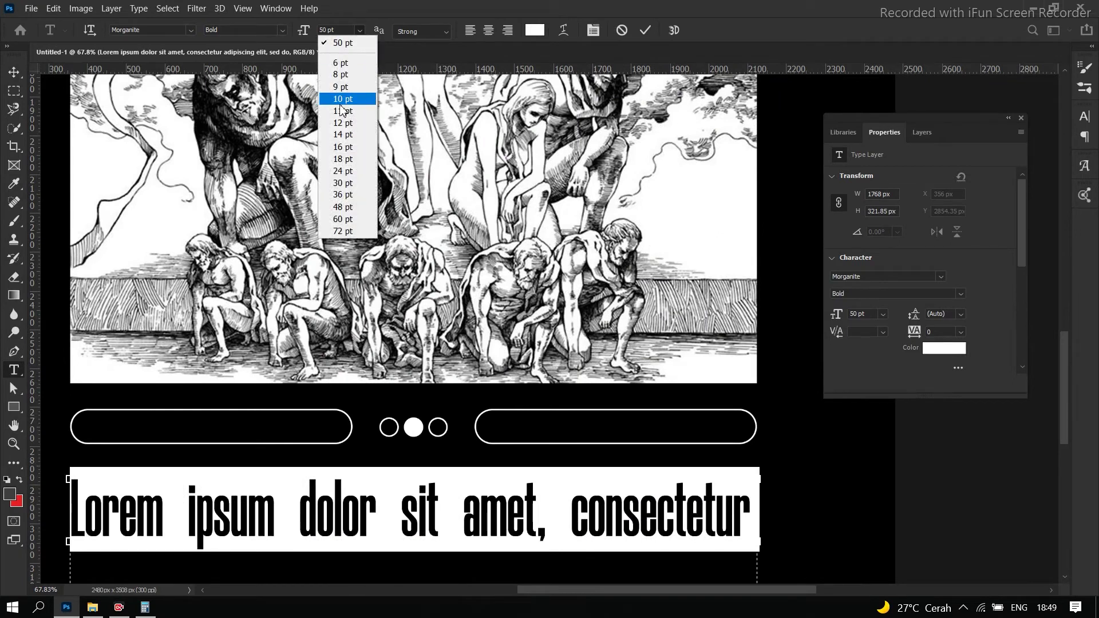
{"action": "left_click", "coordinate": [343, 159]}
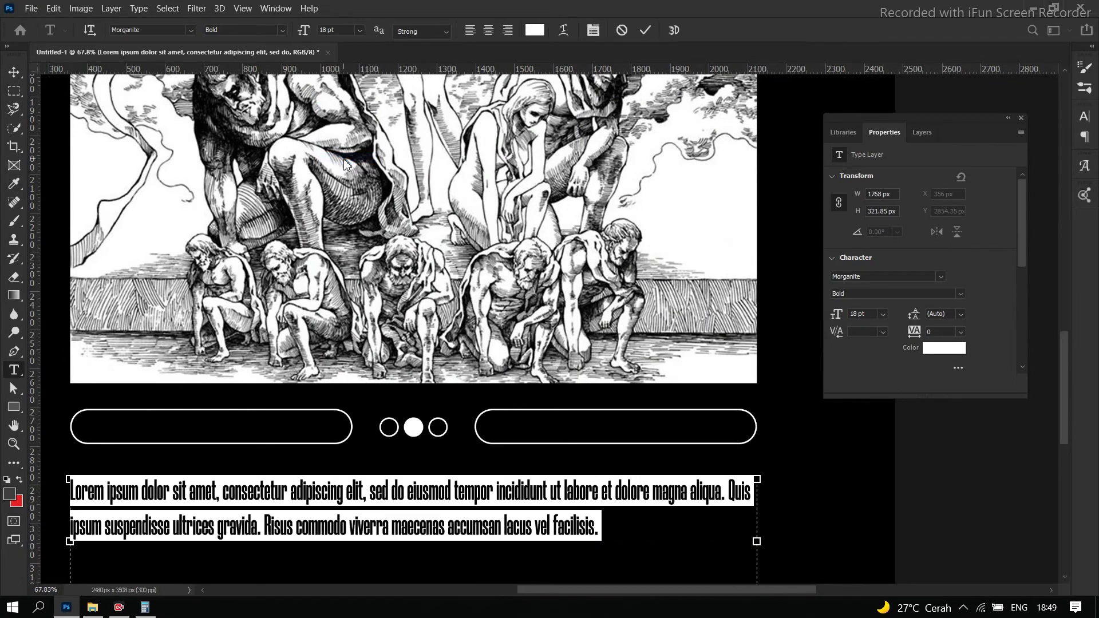
{"action": "scroll", "coordinate": [345, 162], "scroll_direction": "down", "scroll_amount": 3}
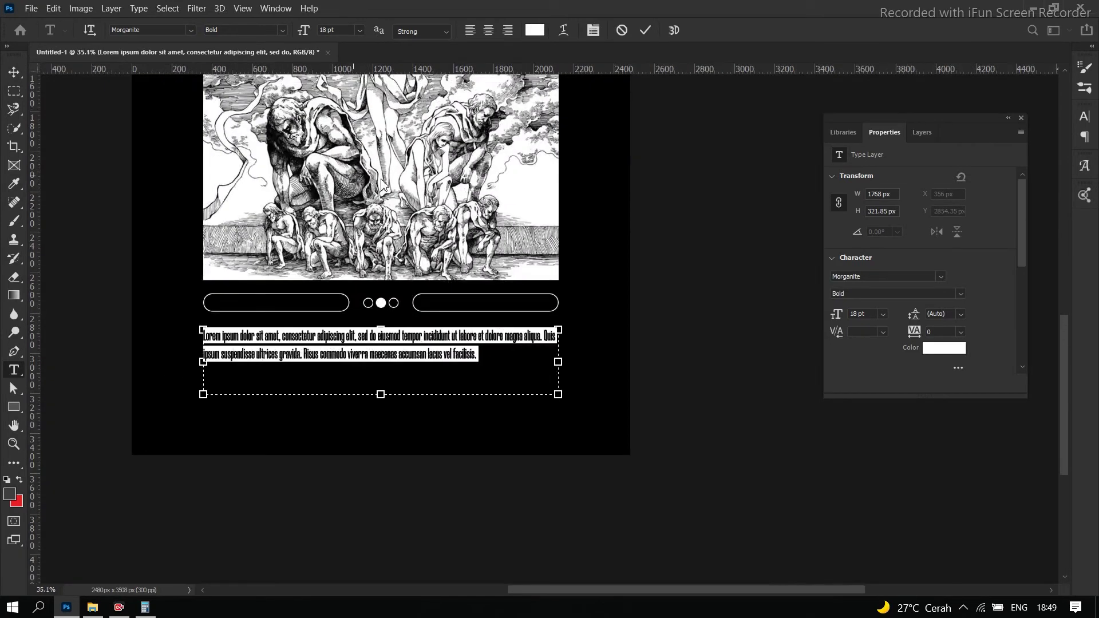
{"action": "left_click", "coordinate": [487, 32]}
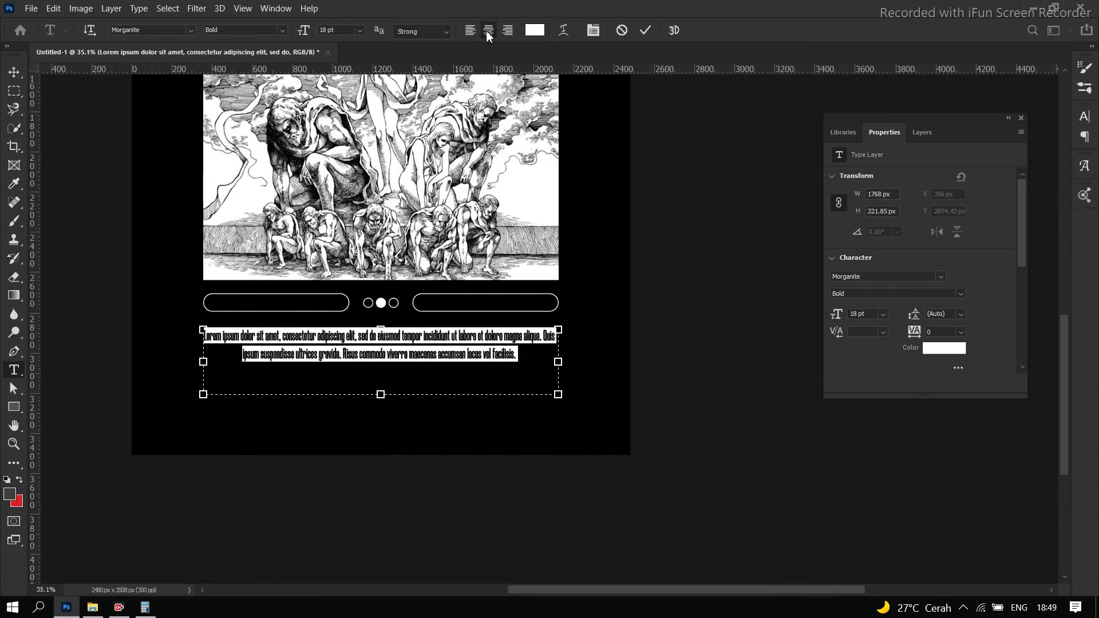
Step: Set the selected paragraph's font size to 24 pt
{"action": "left_click", "coordinate": [593, 30]}
{"action": "left_click", "coordinate": [1061, 155]}
{"action": "left_click", "coordinate": [1059, 167]}
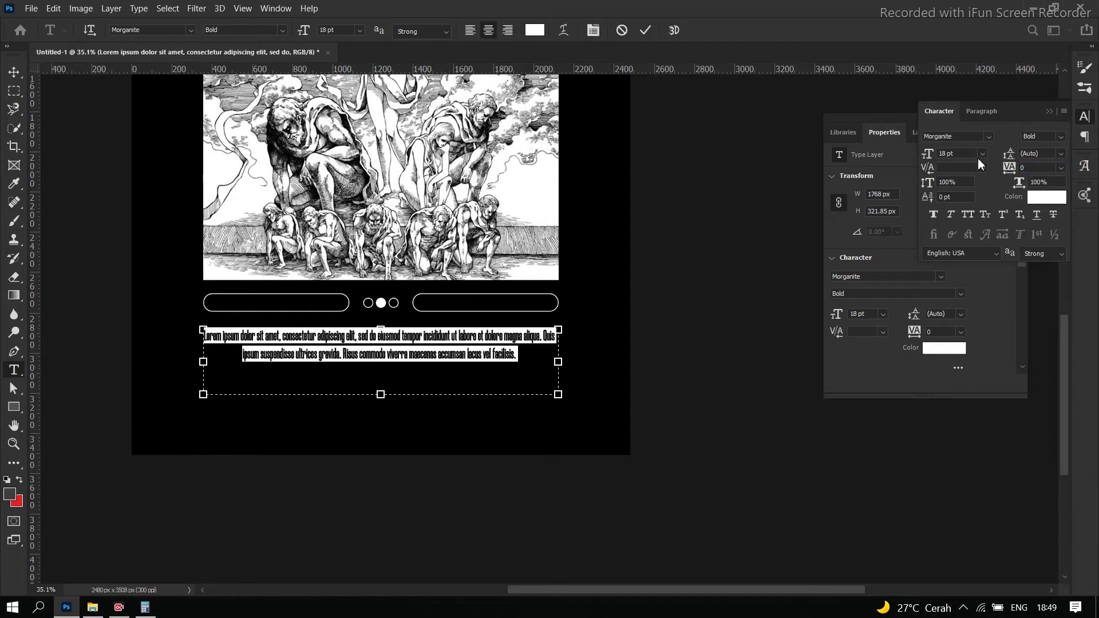
{"action": "left_click", "coordinate": [982, 158]}
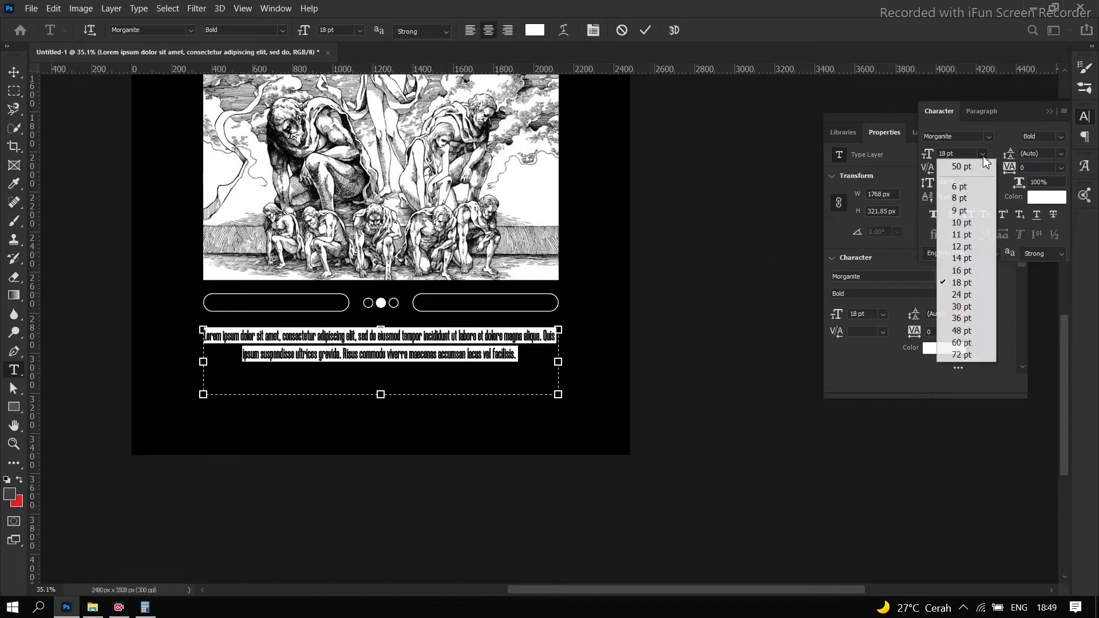
{"action": "left_click", "coordinate": [961, 294]}
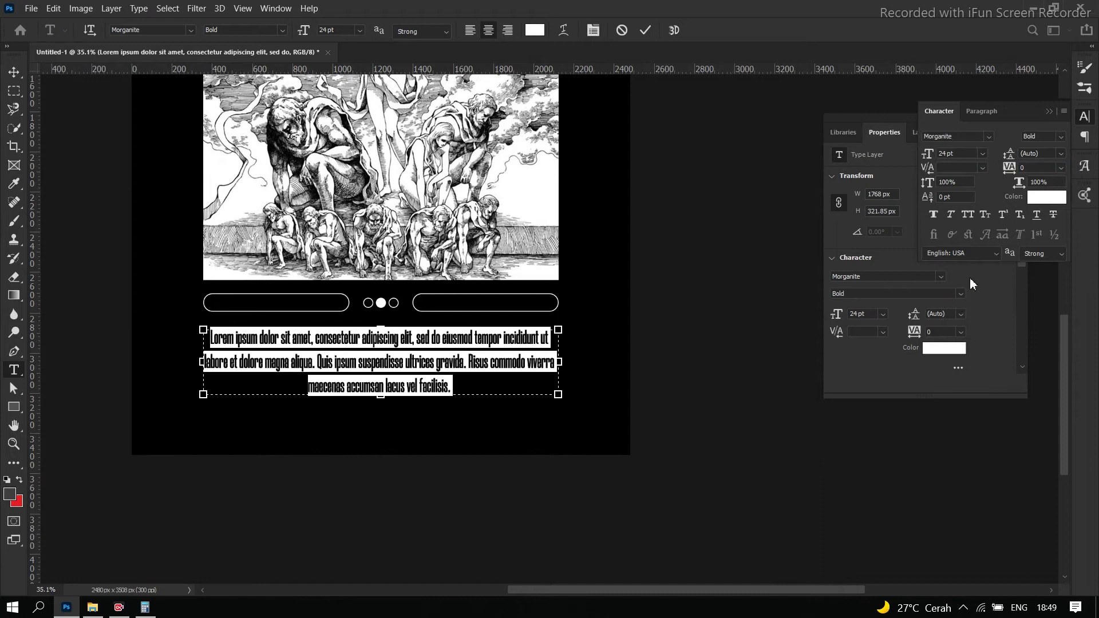
Step: Justify the paragraph with its last line centred and commit the text edit
{"action": "left_click", "coordinate": [980, 112]}
{"action": "left_click", "coordinate": [1015, 139]}
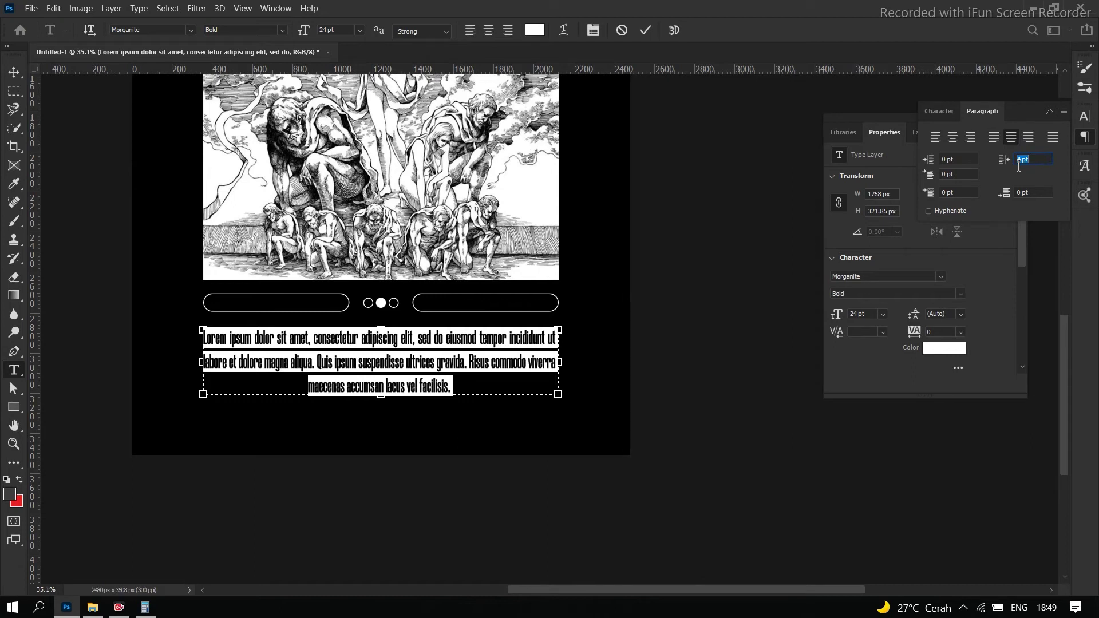
{"action": "key", "text": "Return"}
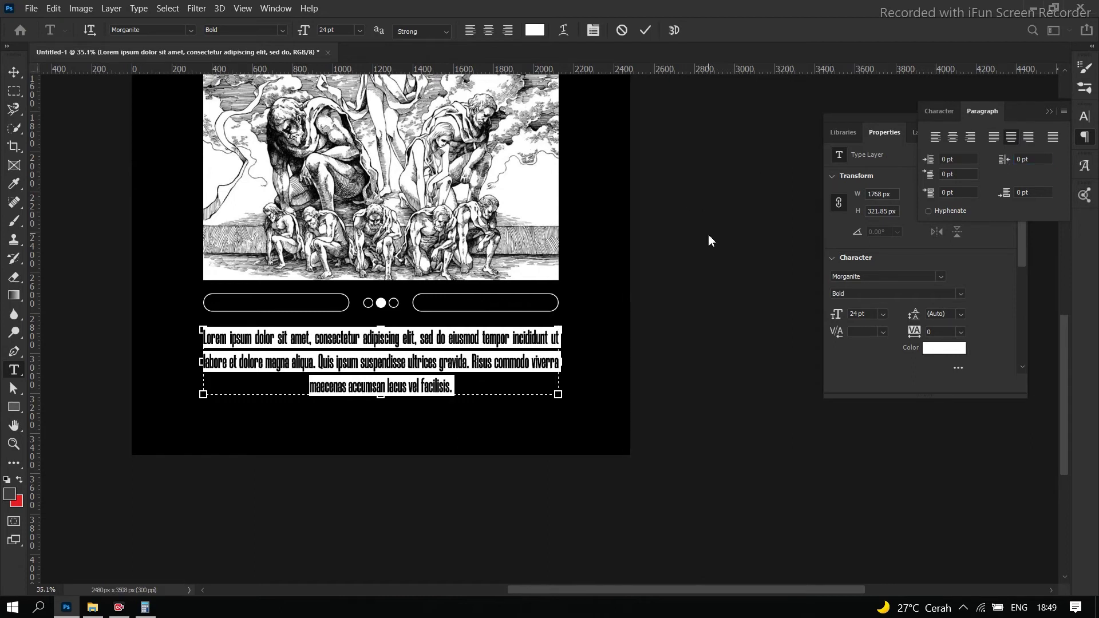
{"action": "key", "text": "ctrl+Return"}
{"action": "key", "text": "v"}
{"action": "left_click", "coordinate": [709, 235]}
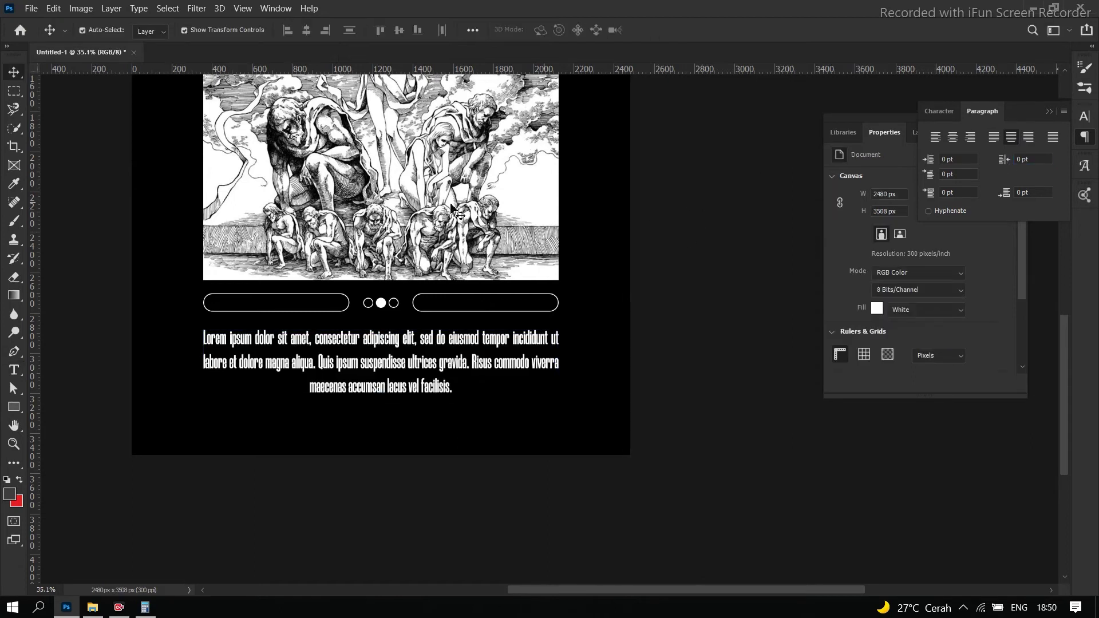
{"action": "scroll", "coordinate": [352, 232], "scroll_direction": "down", "scroll_amount": 11}
{"action": "scroll", "coordinate": [609, 397], "scroll_direction": "up", "scroll_amount": 7}
{"action": "scroll", "coordinate": [623, 457], "scroll_direction": "down", "scroll_amount": 6}
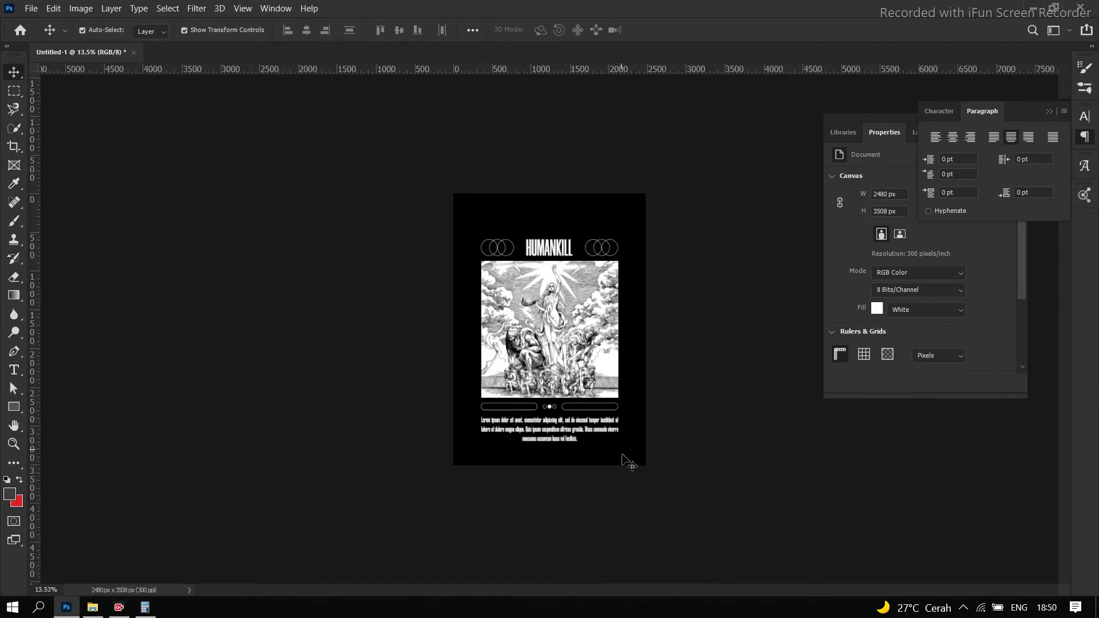
{"action": "scroll", "coordinate": [628, 462], "scroll_direction": "up", "scroll_amount": 6}
Step: Set the paragraph's font size to 16 pt and shorten its text box to about 143 px high
{"action": "left_click", "coordinate": [512, 464]}
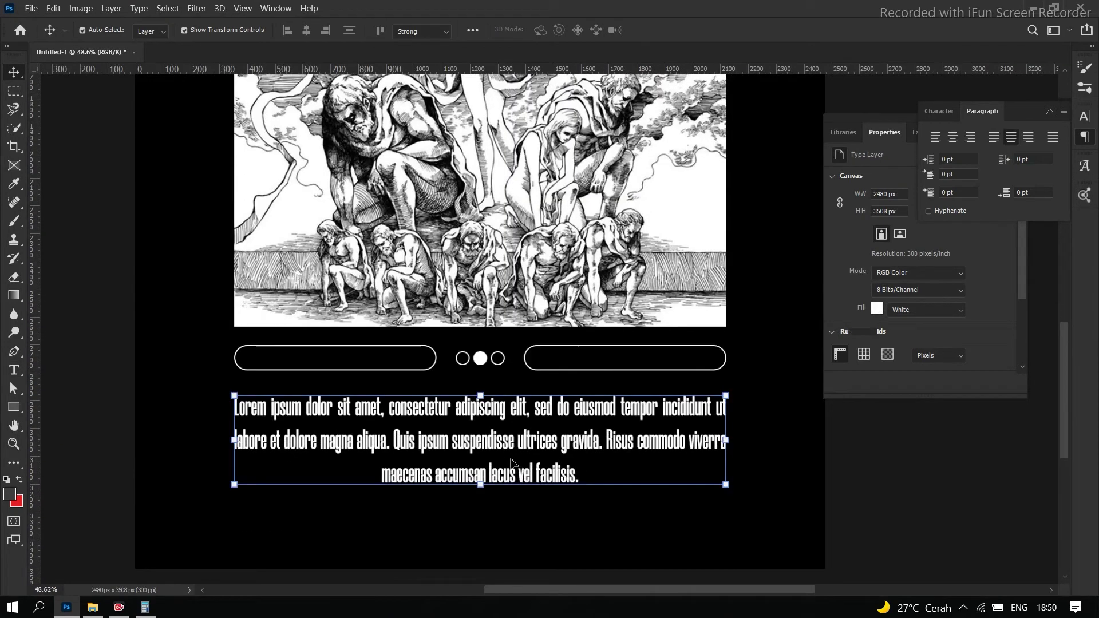
{"action": "double_click", "coordinate": [512, 464]}
{"action": "left_click", "coordinate": [360, 30]}
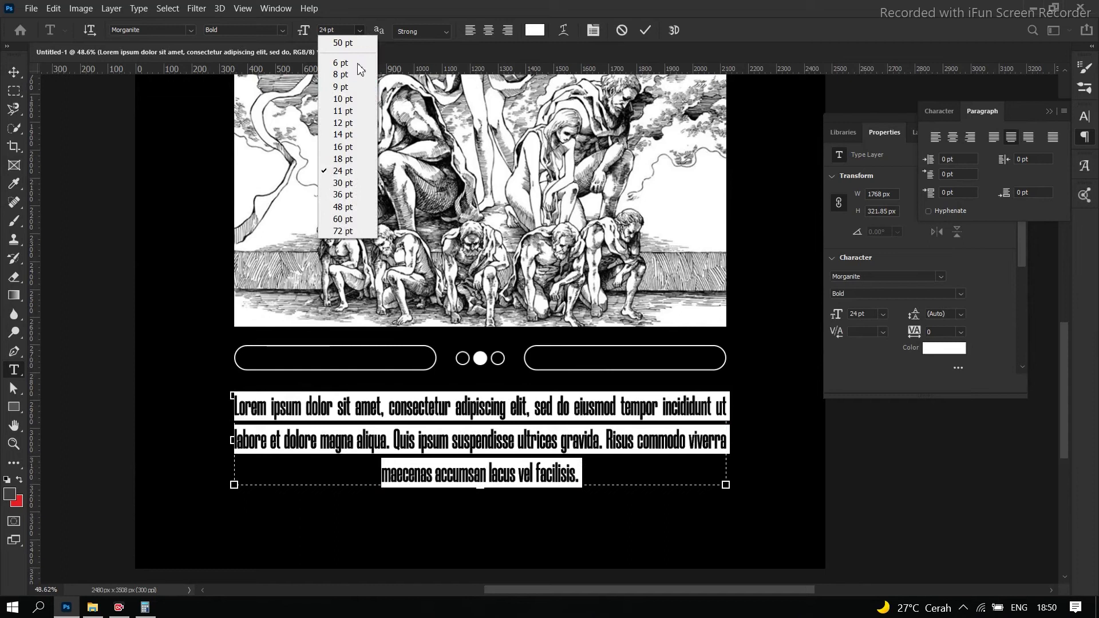
{"action": "left_click", "coordinate": [351, 136]}
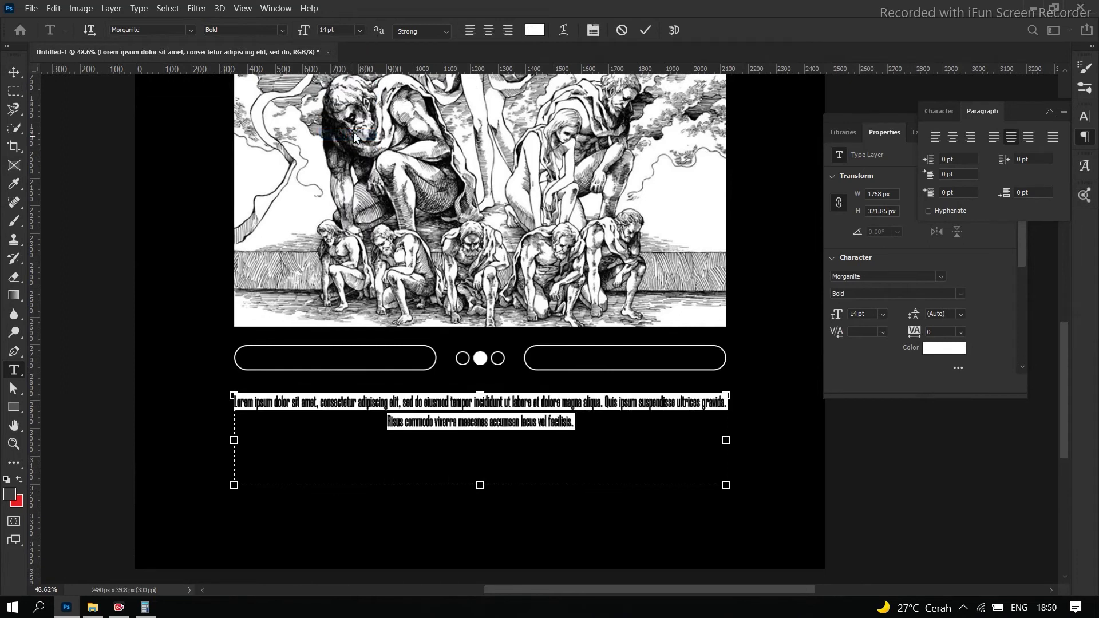
{"action": "left_click", "coordinate": [360, 30]}
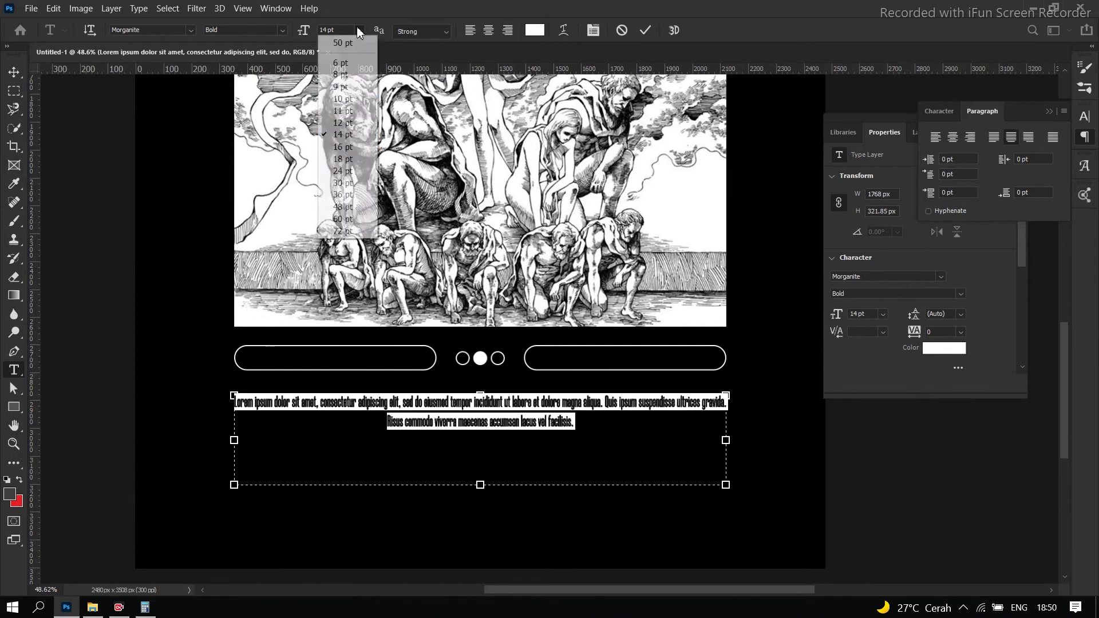
{"action": "left_click", "coordinate": [353, 147]}
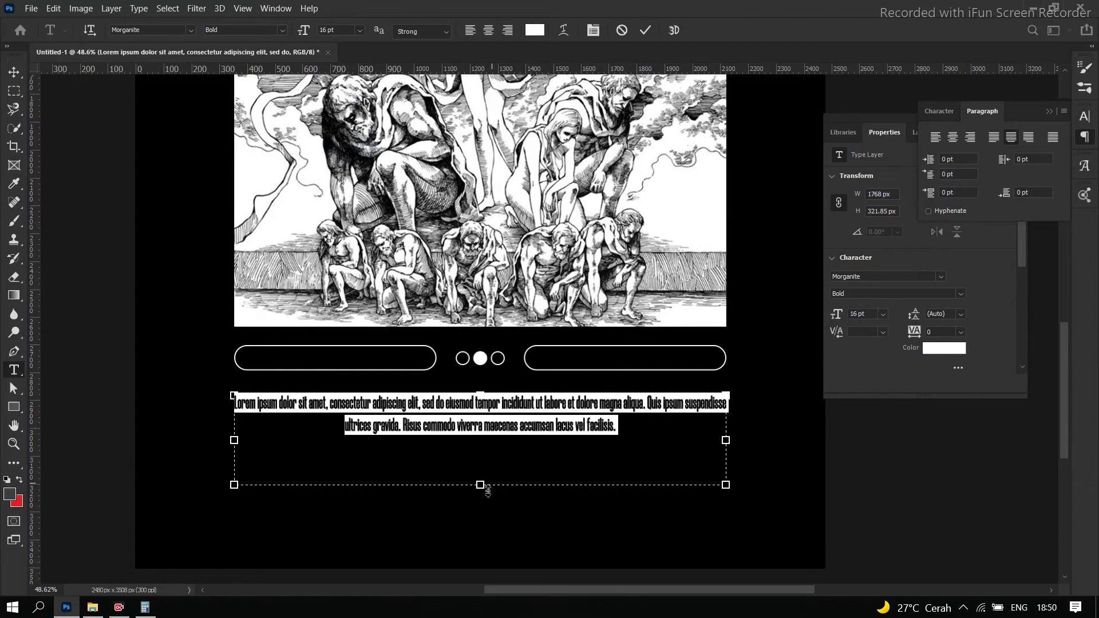
{"action": "left_click_drag", "start_coordinate": [483, 490], "coordinate": [487, 445]}
{"action": "left_click", "coordinate": [14, 72]}
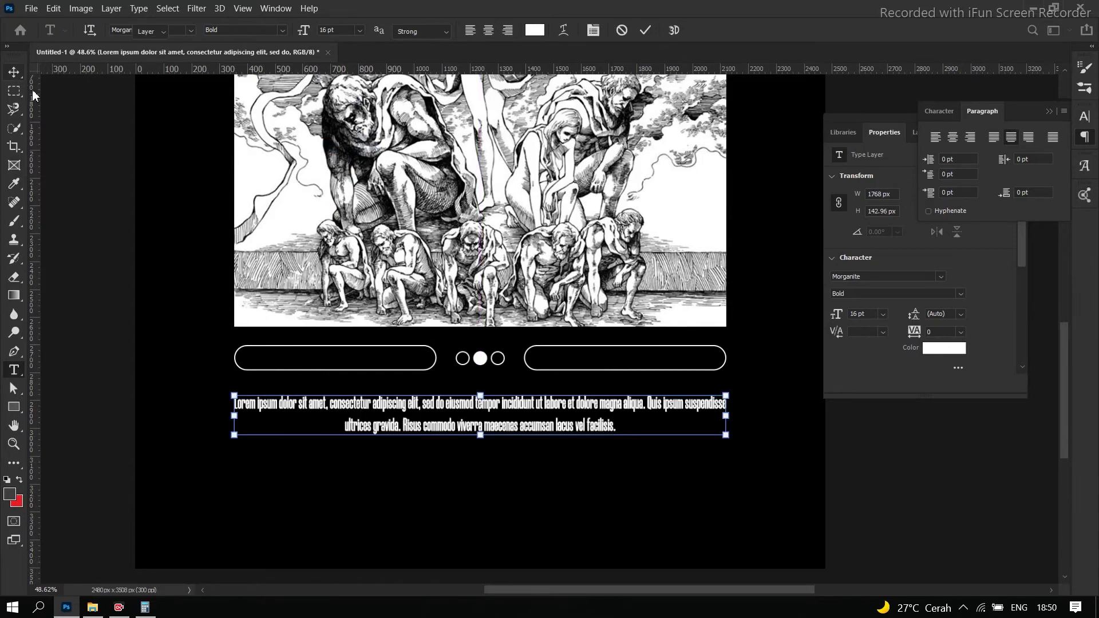
Step: Move the paragraph up slightly so it sits closer to the pill outlines
{"action": "scroll", "coordinate": [129, 237], "scroll_direction": "down", "scroll_amount": 9}
{"action": "left_click", "coordinate": [141, 253]}
{"action": "scroll", "coordinate": [306, 435], "scroll_direction": "up", "scroll_amount": 1}
{"action": "scroll", "coordinate": [465, 480], "scroll_direction": "down", "scroll_amount": 2}
{"action": "scroll", "coordinate": [551, 488], "scroll_direction": "up", "scroll_amount": 3}
{"action": "scroll", "coordinate": [613, 461], "scroll_direction": "down", "scroll_amount": 2}
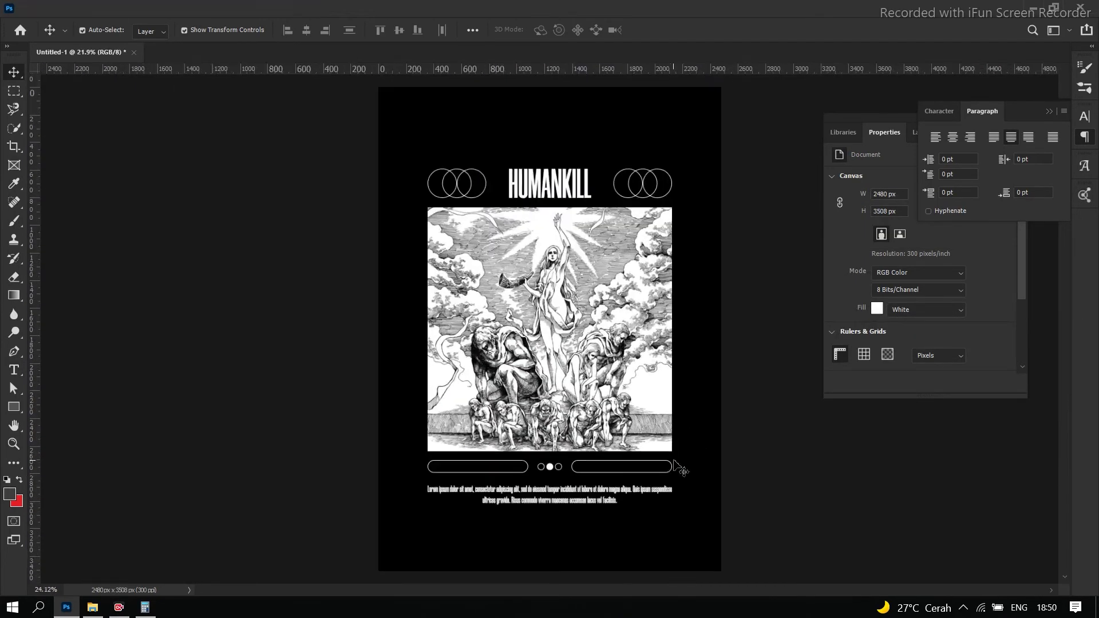
{"action": "scroll", "coordinate": [680, 461], "scroll_direction": "up", "scroll_amount": 1}
{"action": "scroll", "coordinate": [667, 470], "scroll_direction": "up", "scroll_amount": 3}
{"action": "scroll", "coordinate": [668, 469], "scroll_direction": "down", "scroll_amount": 2}
{"action": "scroll", "coordinate": [478, 499], "scroll_direction": "up", "scroll_amount": 3}
{"action": "scroll", "coordinate": [472, 494], "scroll_direction": "down", "scroll_amount": 1}
{"action": "left_click", "coordinate": [471, 490]}
{"action": "mouse_move", "coordinate": [470, 487]}
{"action": "left_mouse_down"}
{"action": "mouse_move", "coordinate": [473, 477]}
{"action": "mouse_move", "coordinate": [479, 498]}
{"action": "mouse_move", "coordinate": [477, 471]}
{"action": "left_mouse_up"}
{"action": "scroll", "coordinate": [479, 472], "scroll_direction": "down", "scroll_amount": 5}
{"action": "left_click", "coordinate": [798, 453]}
{"action": "scroll", "coordinate": [584, 522], "scroll_direction": "down", "scroll_amount": 2}
Step: Break the paragraph before "lacus vel facilisis." and extend its text box to about 229 px high to fit the third line
{"action": "scroll", "coordinate": [584, 522], "scroll_direction": "up", "scroll_amount": 6}
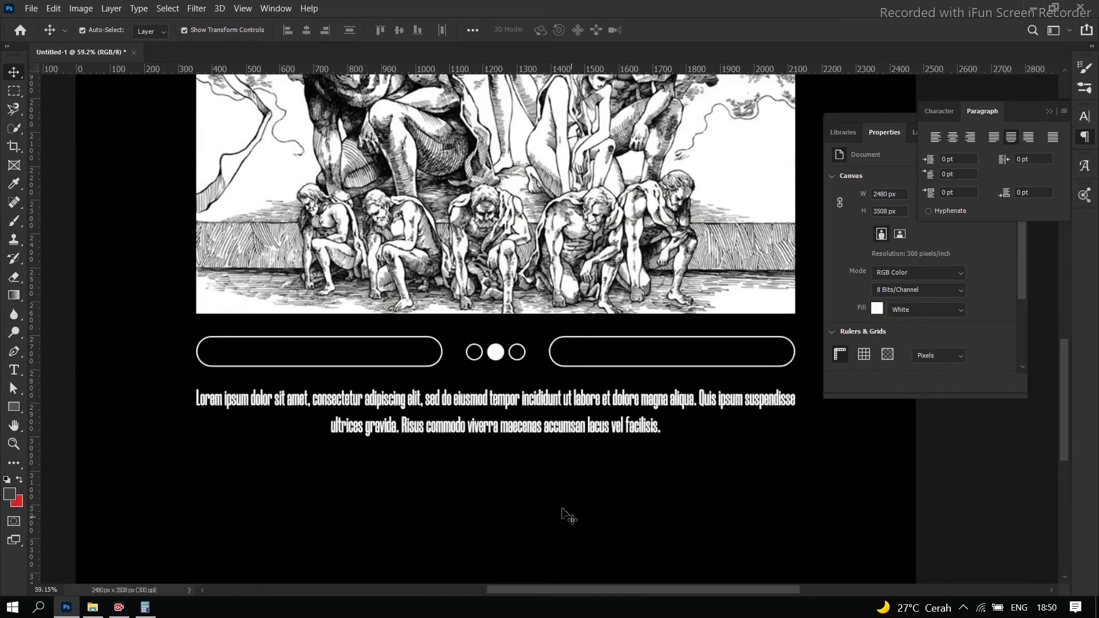
{"action": "double_click", "coordinate": [541, 427]}
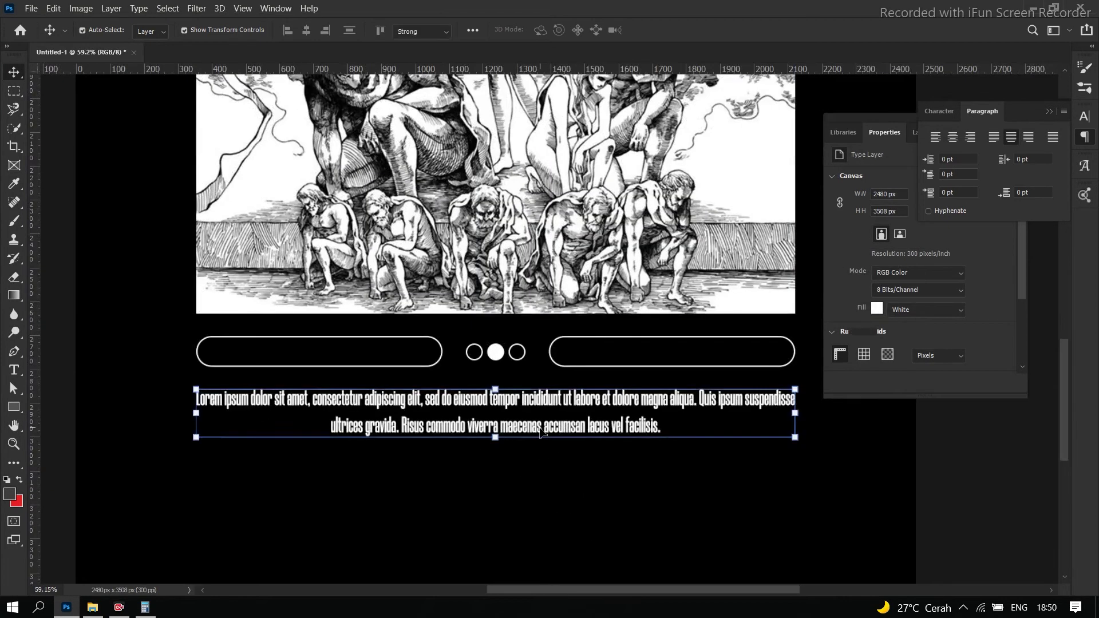
{"action": "left_click_drag", "start_coordinate": [499, 444], "coordinate": [497, 461]}
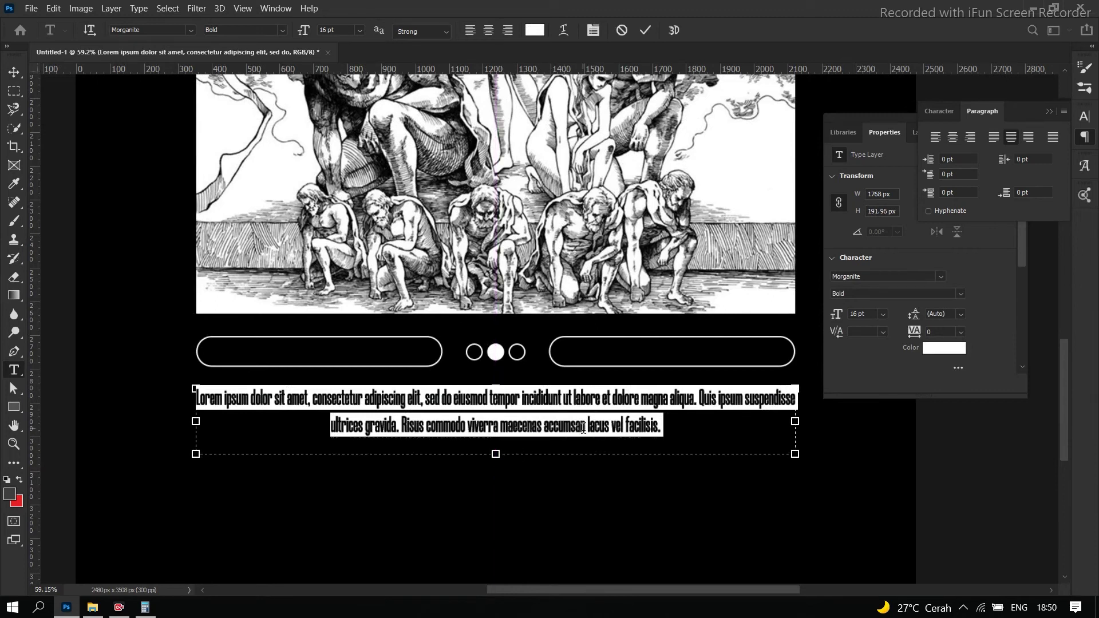
{"action": "left_click", "coordinate": [583, 428]}
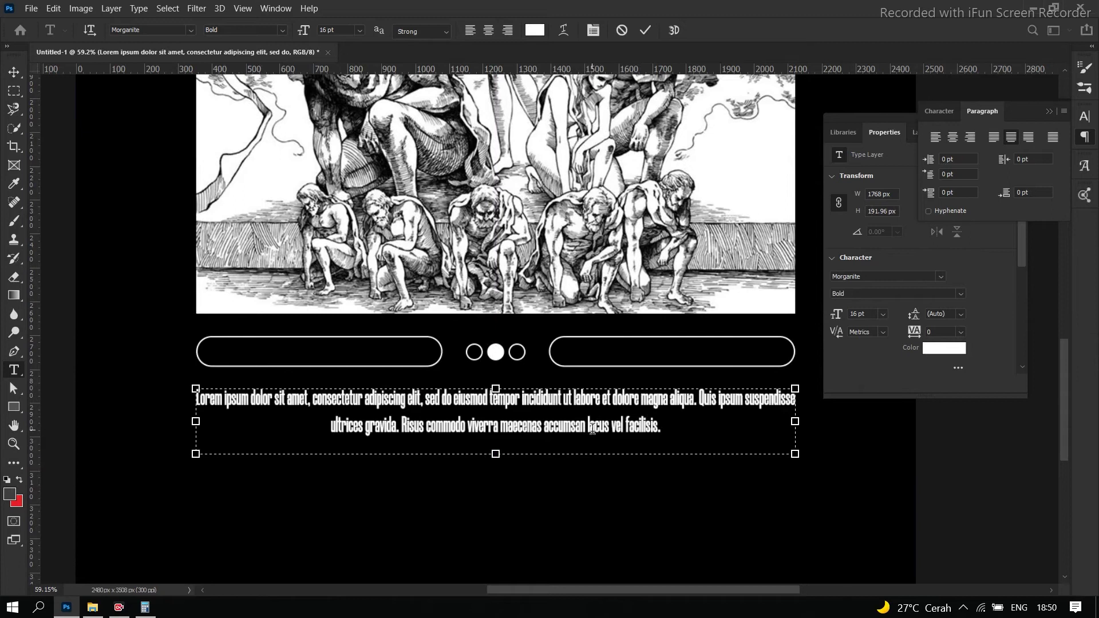
{"action": "key", "text": "BackSpace"}
{"action": "key", "text": "Return"}
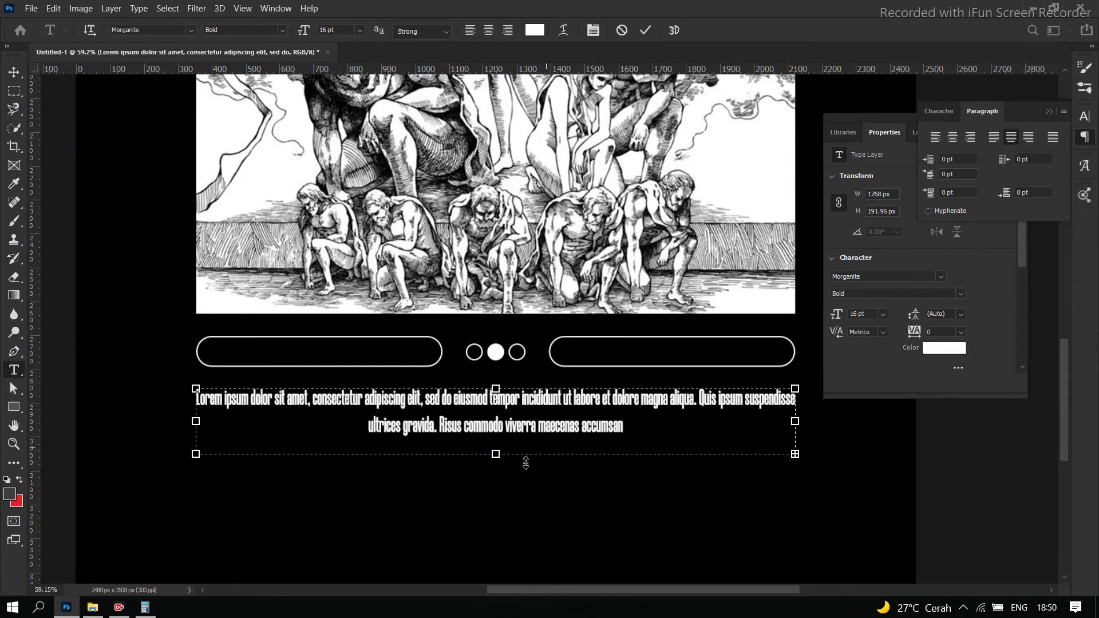
{"action": "mouse_move", "coordinate": [499, 458]}
{"action": "left_mouse_down"}
{"action": "mouse_move", "coordinate": [500, 483]}
{"action": "mouse_move", "coordinate": [492, 466]}
{"action": "left_mouse_up"}
{"action": "left_click", "coordinate": [14, 71]}
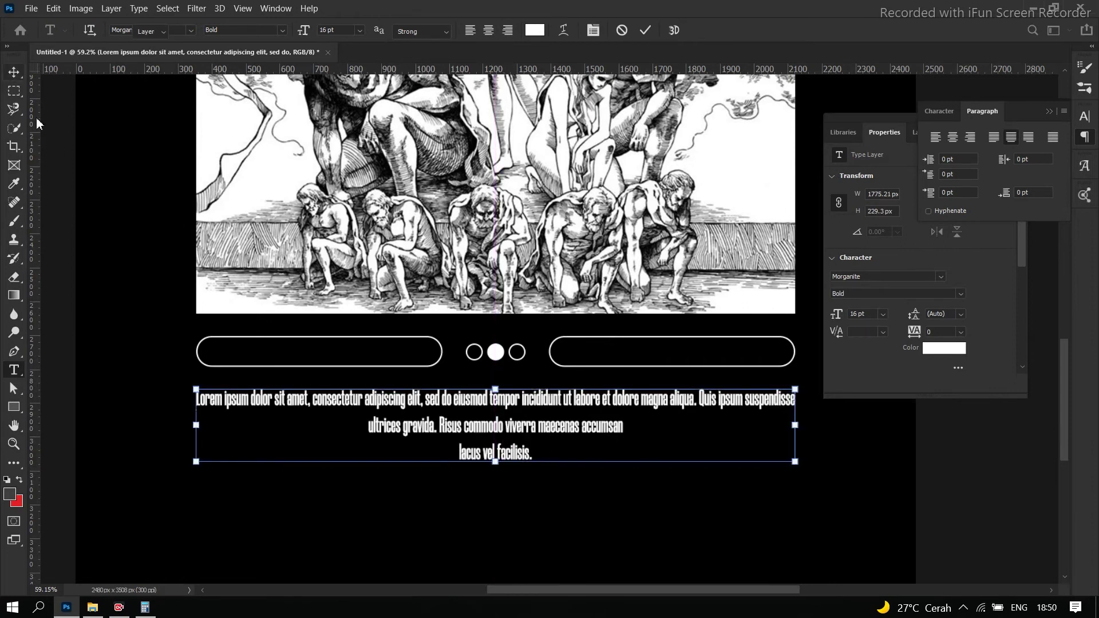
Step: Select the Ymir Fritz illustration and display the document's layer list
{"action": "scroll", "coordinate": [298, 378], "scroll_direction": "down", "scroll_amount": 5}
{"action": "scroll", "coordinate": [591, 493], "scroll_direction": "up", "scroll_amount": 2}
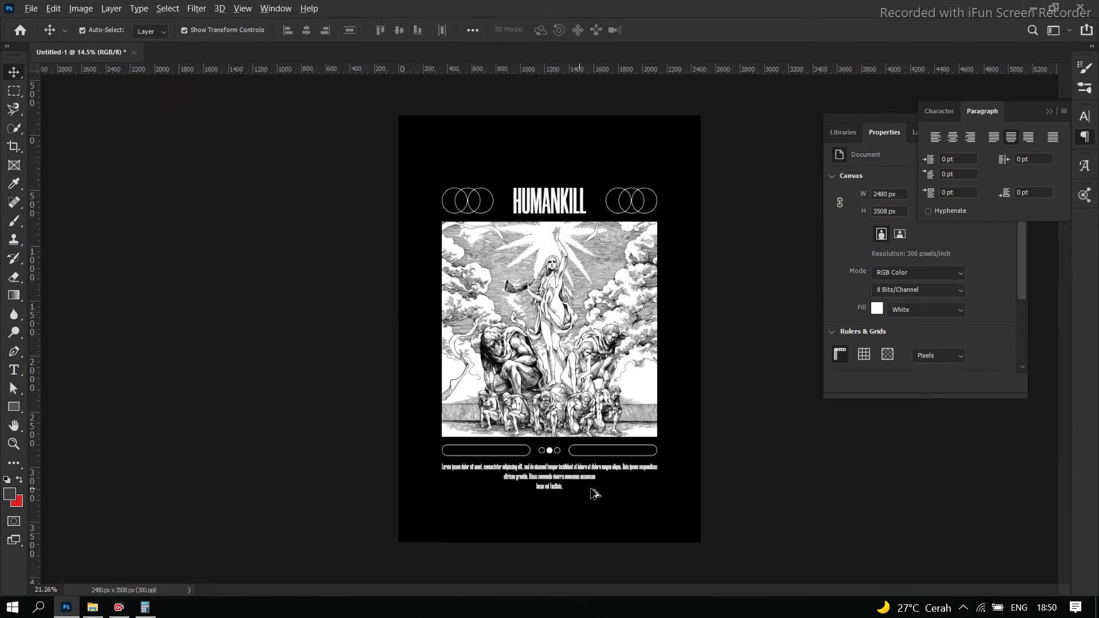
{"action": "left_click", "coordinate": [584, 282]}
{"action": "scroll", "coordinate": [589, 289], "scroll_direction": "up", "scroll_amount": 2}
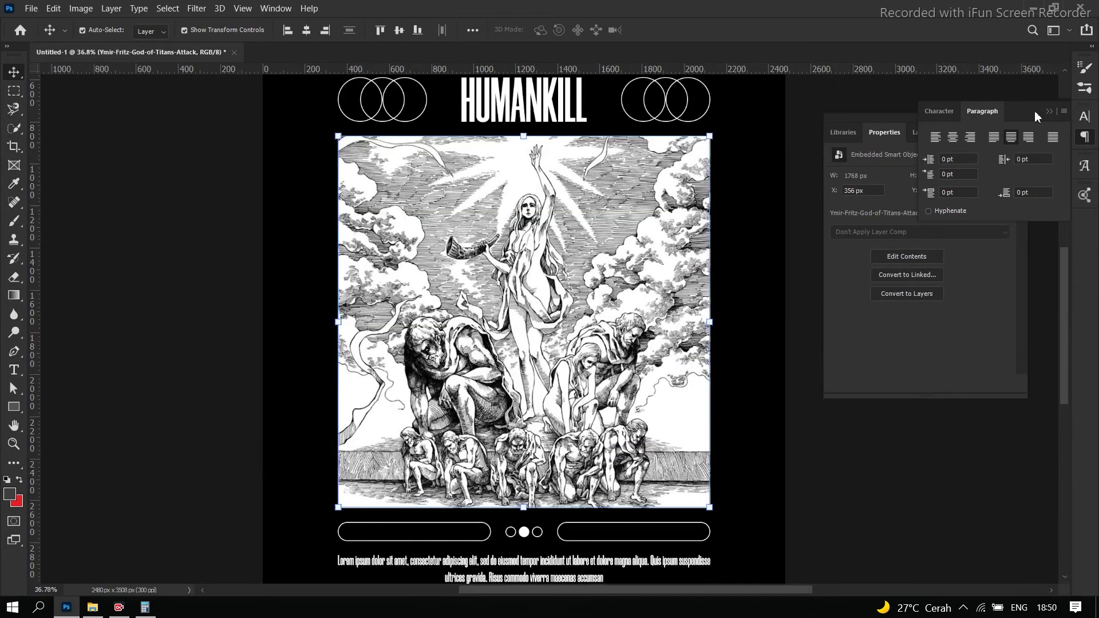
{"action": "left_click", "coordinate": [884, 122]}
{"action": "left_click", "coordinate": [922, 132]}
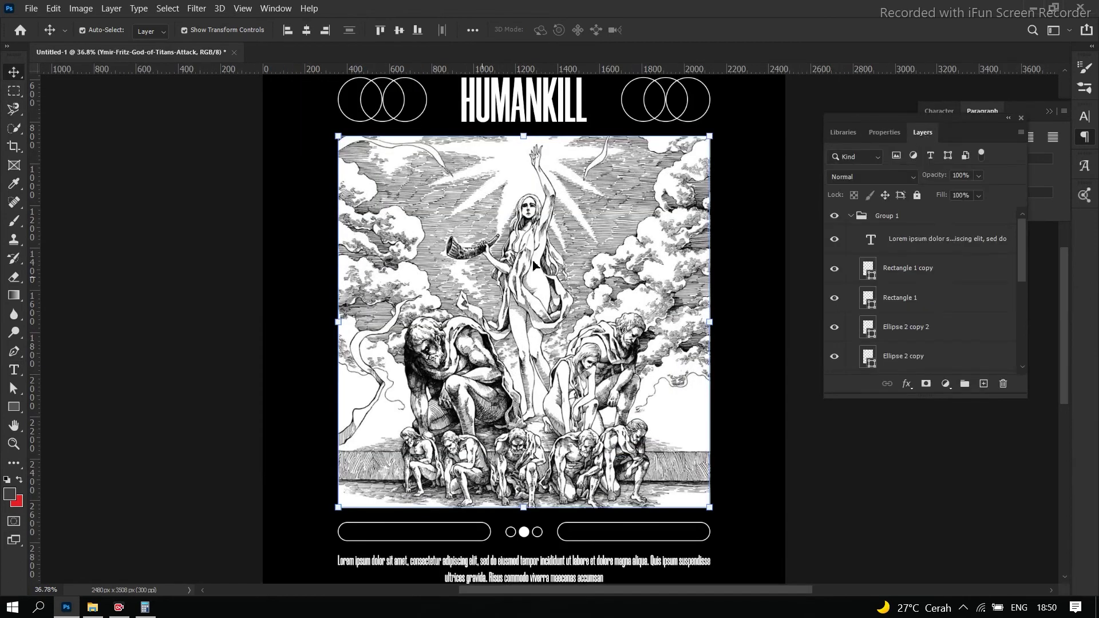
Step: Start a Hue/Saturation adjustment on the Ymir Fritz illustration using the Cyanotype preset
{"action": "left_click", "coordinate": [81, 8]}
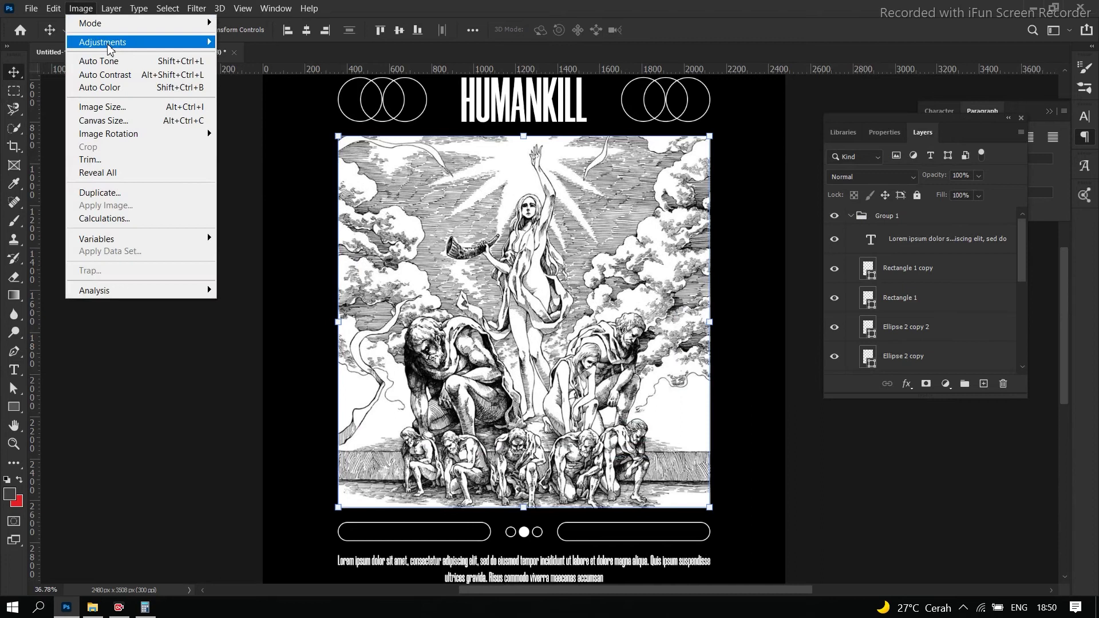
{"action": "mouse_move", "coordinate": [143, 42]}
{"action": "left_click", "coordinate": [258, 113]}
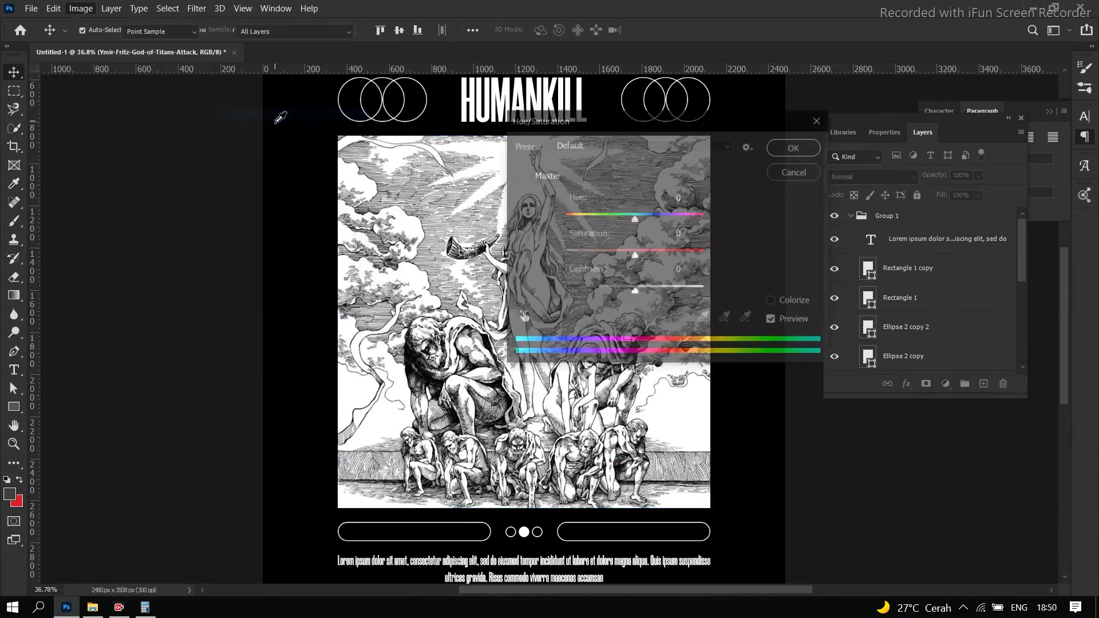
{"action": "left_click", "coordinate": [602, 176]}
{"action": "left_click", "coordinate": [606, 148]}
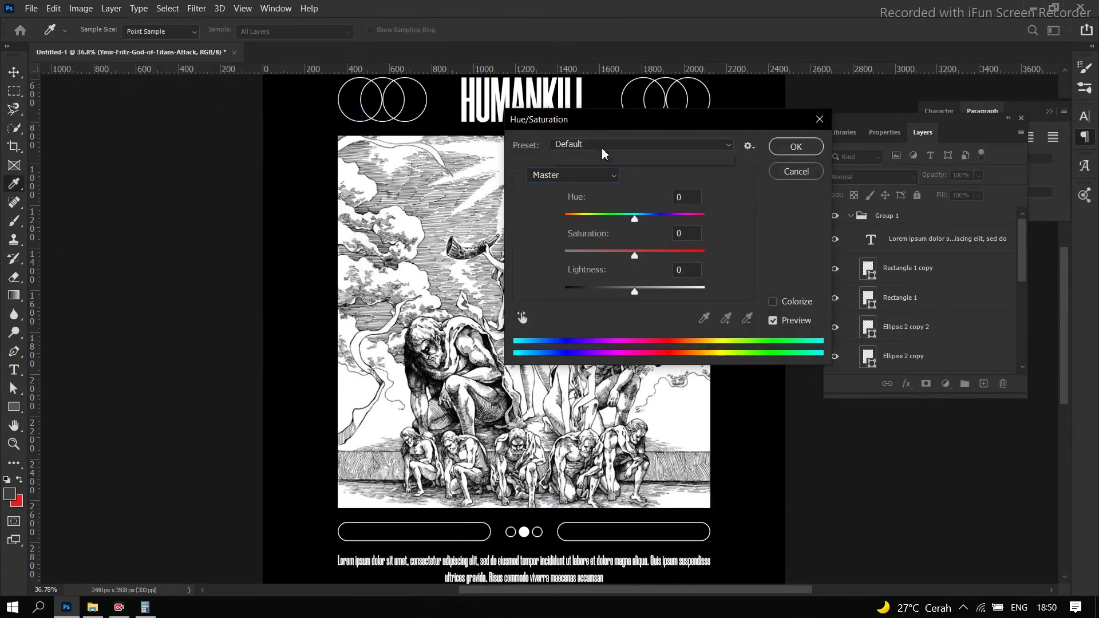
{"action": "left_click", "coordinate": [605, 147]}
{"action": "left_click", "coordinate": [593, 185]}
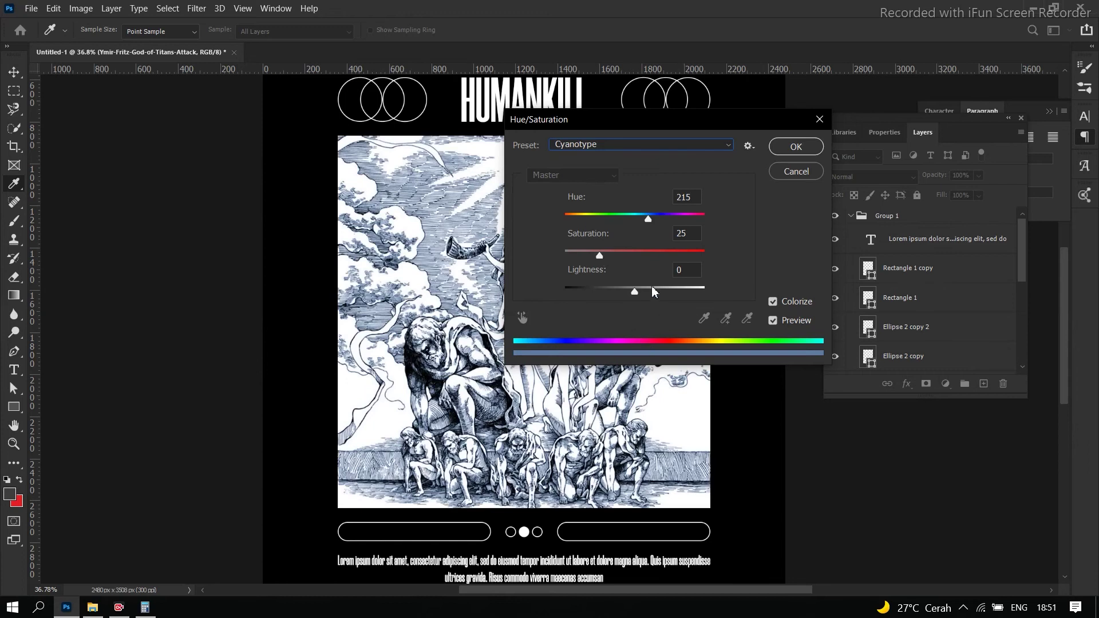
Step: Set the illustration's hue to +231 and lightness to -22, and apply the adjustment
{"action": "left_click_drag", "start_coordinate": [644, 120], "coordinate": [912, 102]}
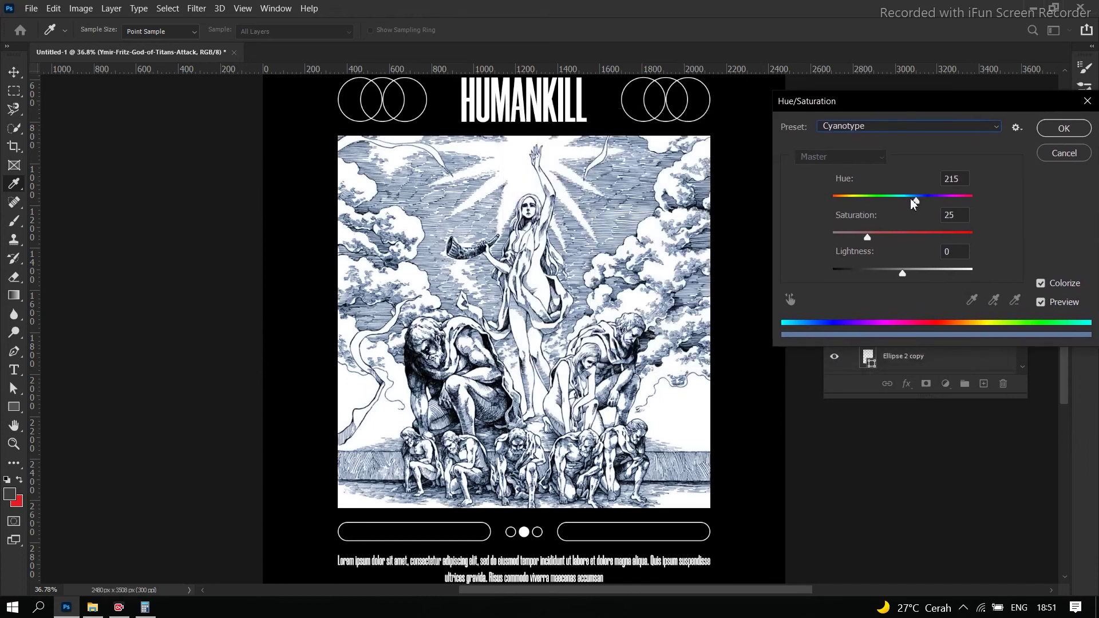
{"action": "left_click_drag", "start_coordinate": [916, 204], "coordinate": [922, 201]}
{"action": "left_click_drag", "start_coordinate": [902, 273], "coordinate": [887, 273]}
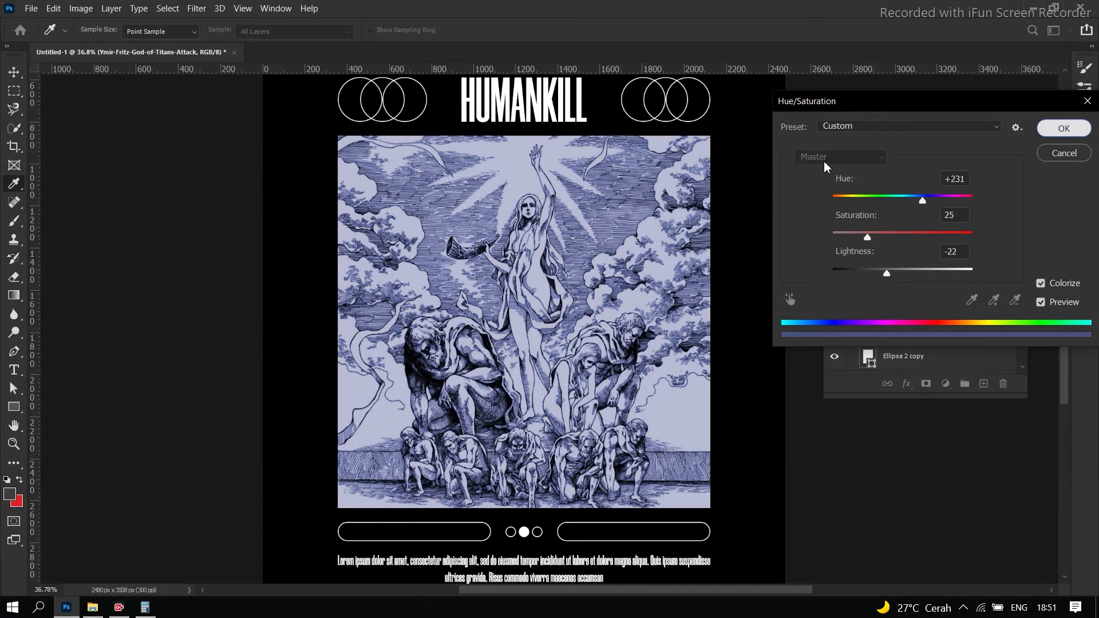
{"action": "left_click", "coordinate": [1063, 128]}
Step: Apply the Texturizer filter to the illustration with the Canvas texture, 200% scaling, relief 10 and top light, and deselect it
{"action": "scroll", "coordinate": [590, 301], "scroll_direction": "down", "scroll_amount": 5}
{"action": "scroll", "coordinate": [589, 303], "scroll_direction": "up", "scroll_amount": 3}
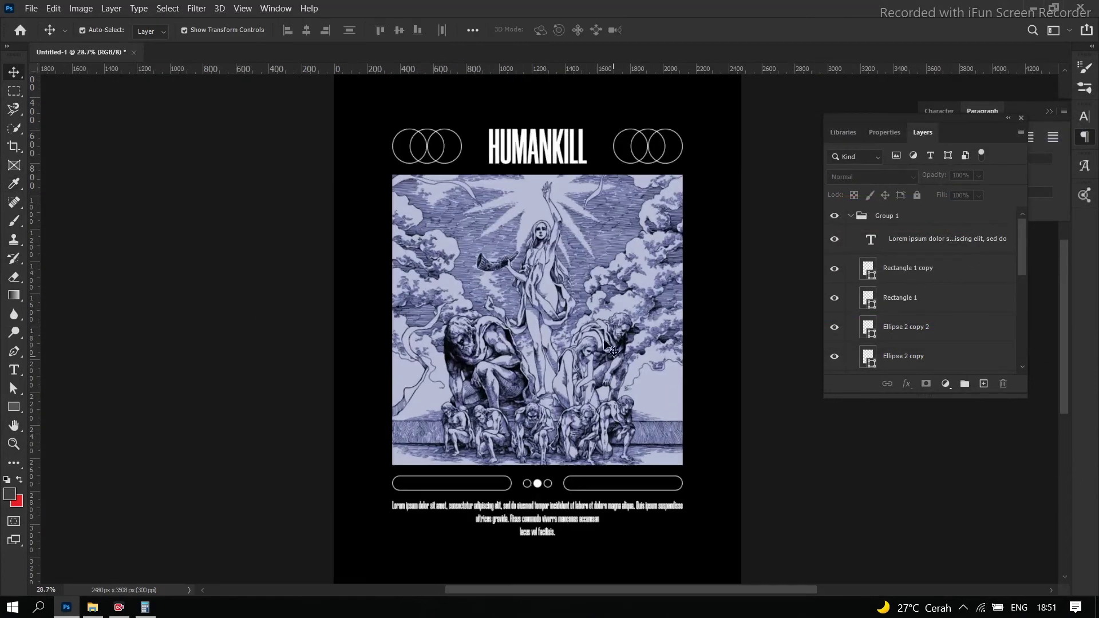
{"action": "left_click", "coordinate": [193, 12]}
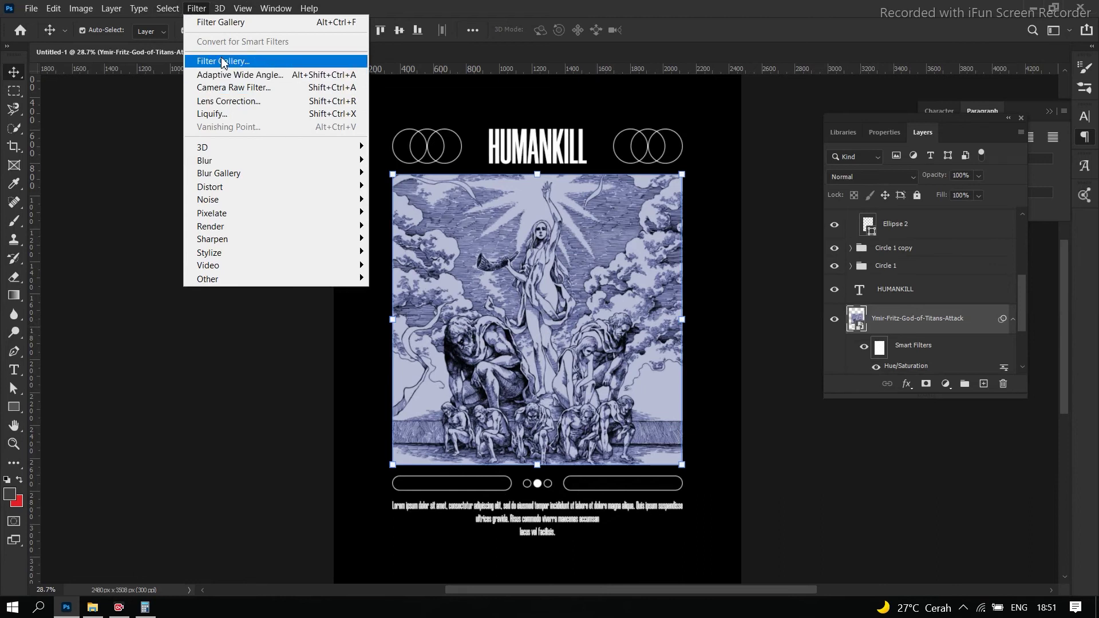
{"action": "left_click", "coordinate": [390, 107]}
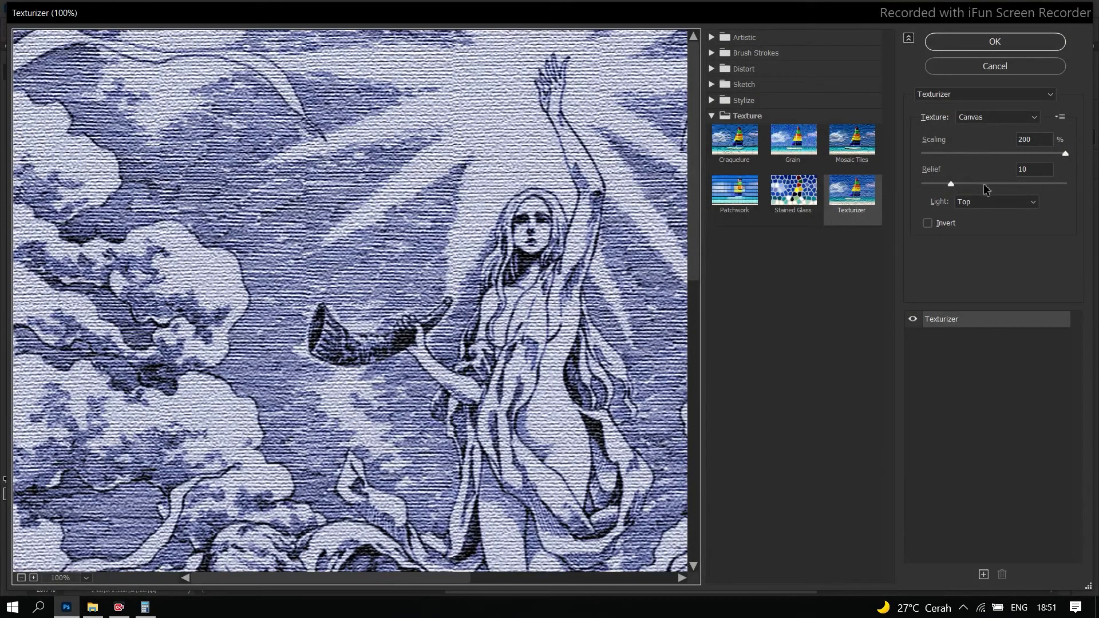
{"action": "left_click", "coordinate": [1040, 167]}
{"action": "type", "text": "15"}
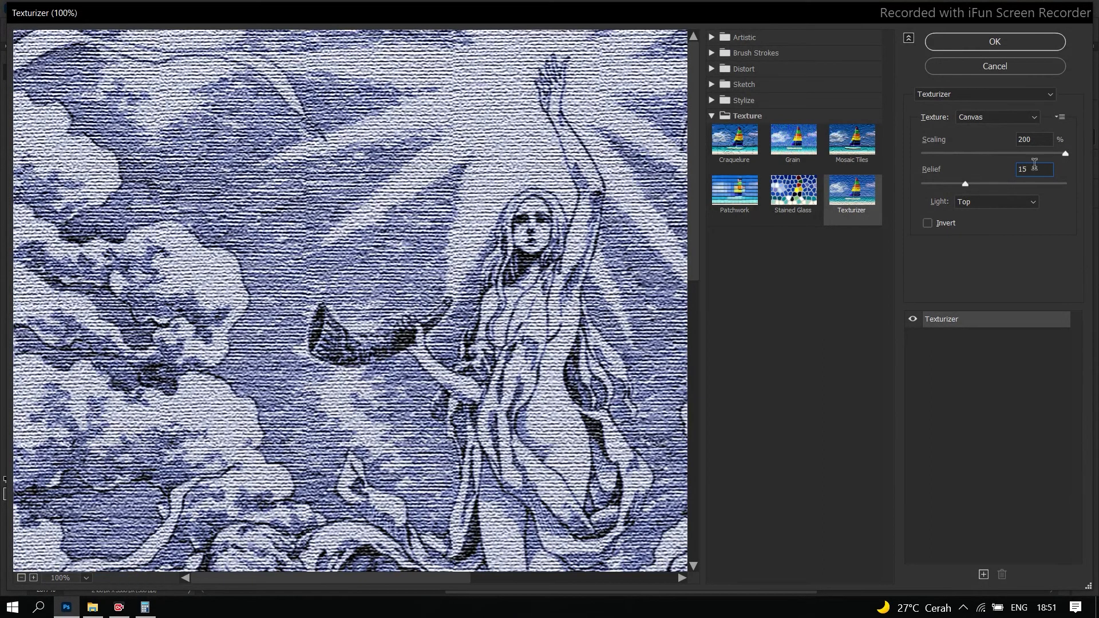
{"action": "key", "text": "BackSpace"}
{"action": "key", "text": "BackSpace"}
{"action": "type", "text": "8"}
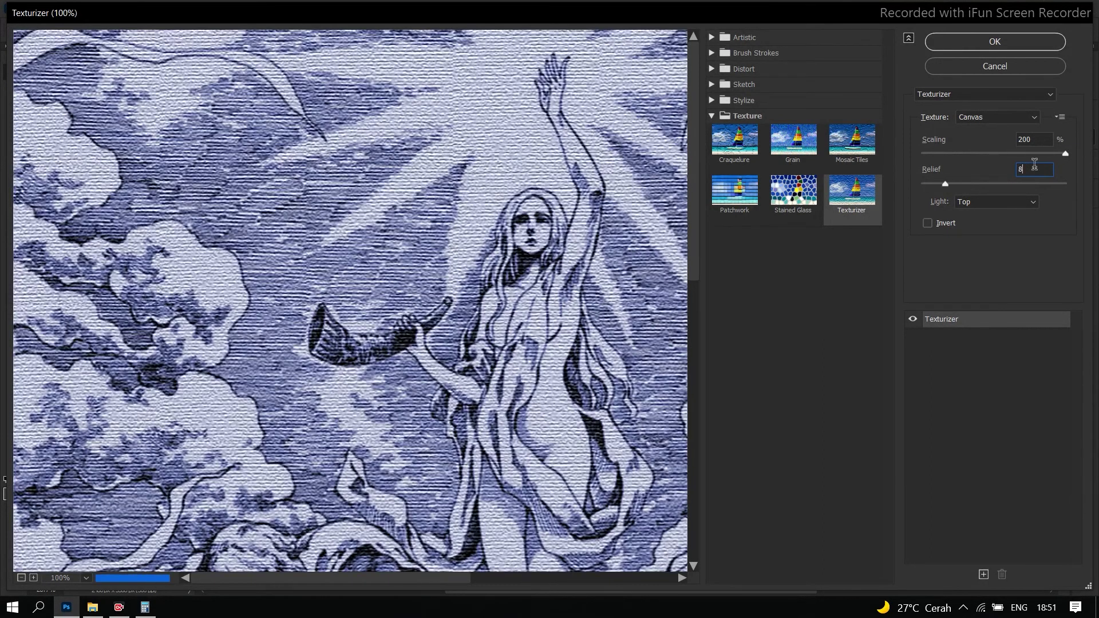
{"action": "type", "text": "10"}
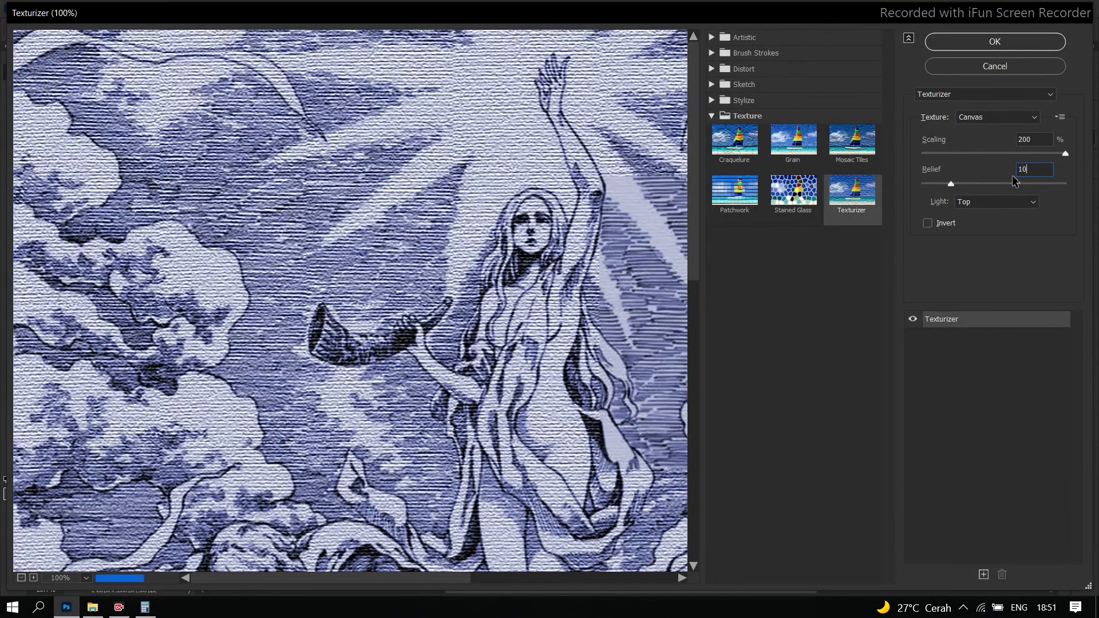
{"action": "left_click", "coordinate": [1034, 44]}
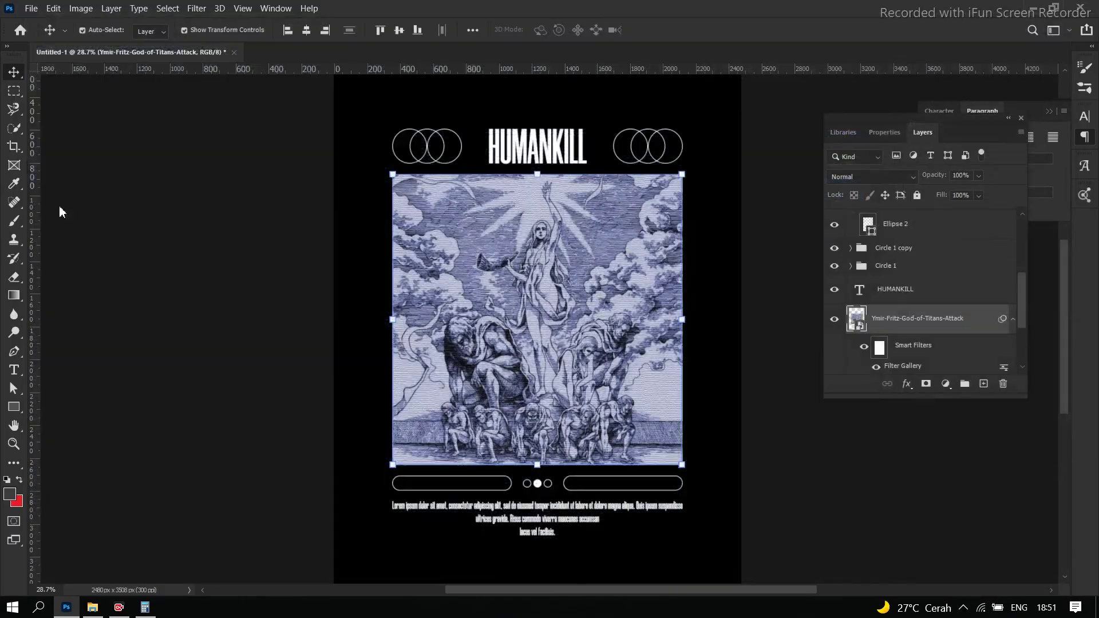
{"action": "scroll", "coordinate": [292, 329], "scroll_direction": "up", "scroll_amount": 2}
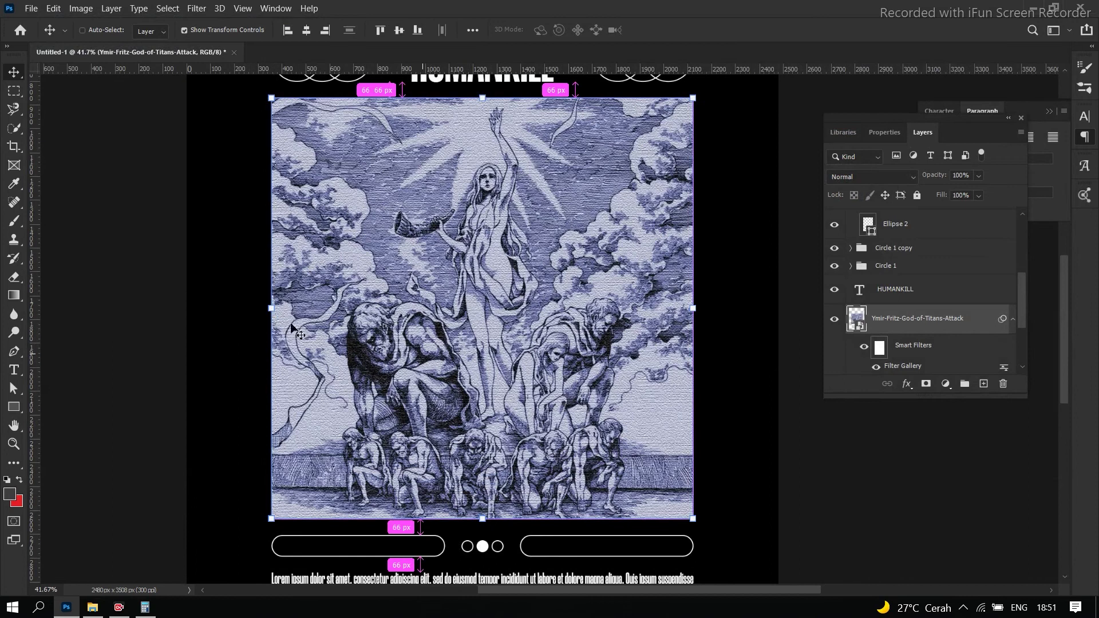
{"action": "left_click", "coordinate": [151, 295], "text": "ctrl"}
Step: Delete the duplicate black fill layer, Color Fill 1 copy
{"action": "key", "text": "ctrl+0"}
{"action": "scroll", "coordinate": [669, 439], "scroll_direction": "up", "scroll_amount": 2}
{"action": "scroll", "coordinate": [770, 386], "scroll_direction": "up", "scroll_amount": 1}
{"action": "scroll", "coordinate": [775, 385], "scroll_direction": "down", "scroll_amount": 1}
{"action": "left_click", "coordinate": [941, 114]}
{"action": "left_click", "coordinate": [942, 114]}
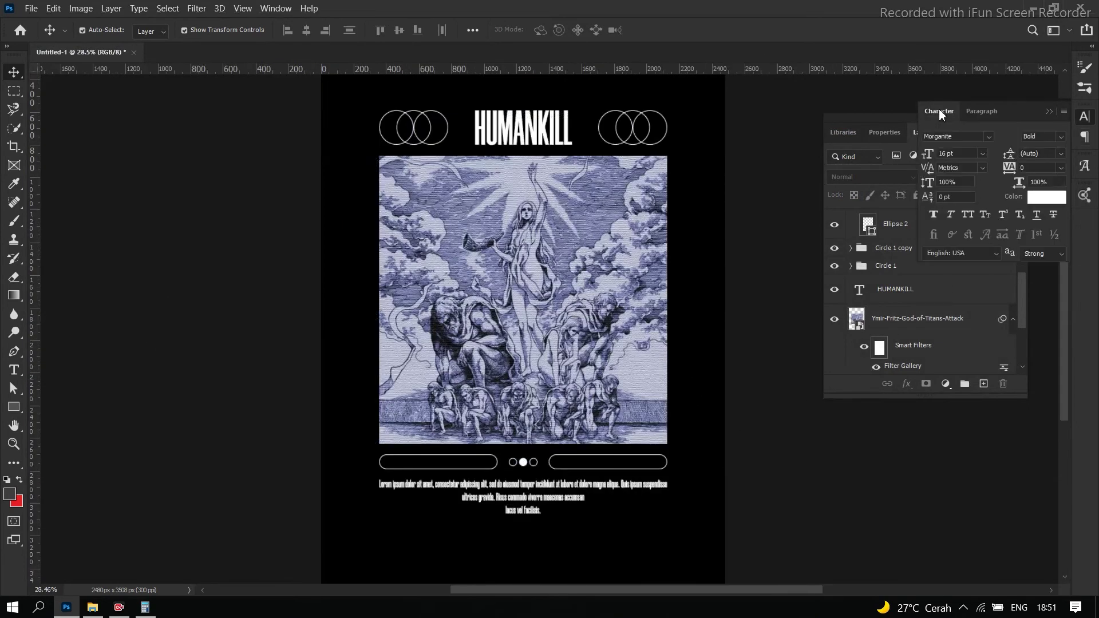
{"action": "left_click", "coordinate": [845, 136]}
{"action": "left_click", "coordinate": [918, 137]}
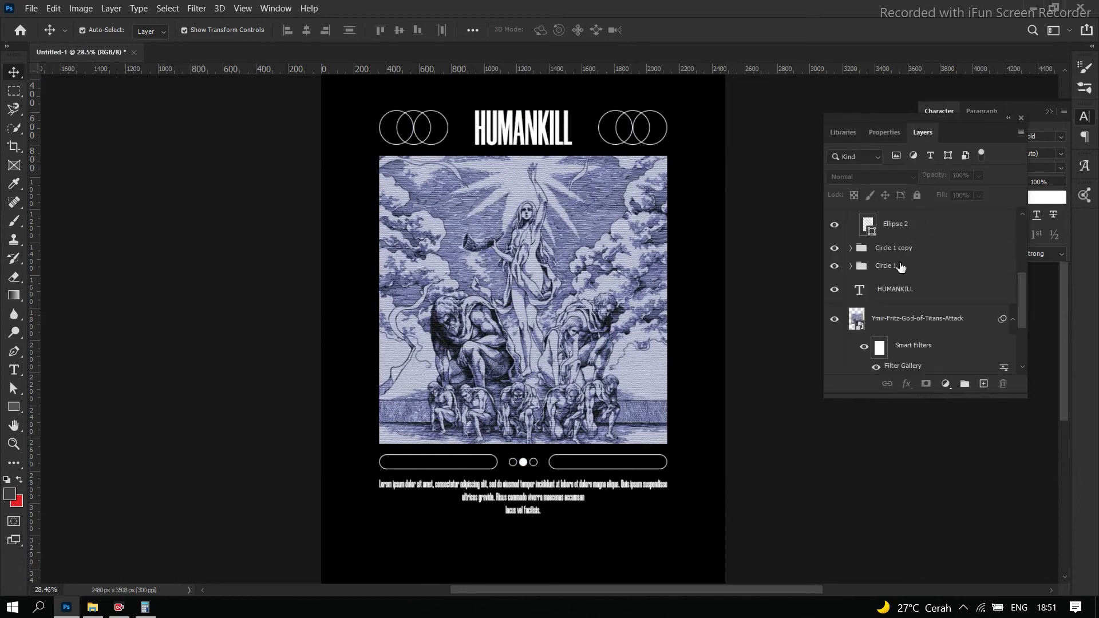
{"action": "scroll", "coordinate": [881, 275], "scroll_direction": "down", "scroll_amount": 3}
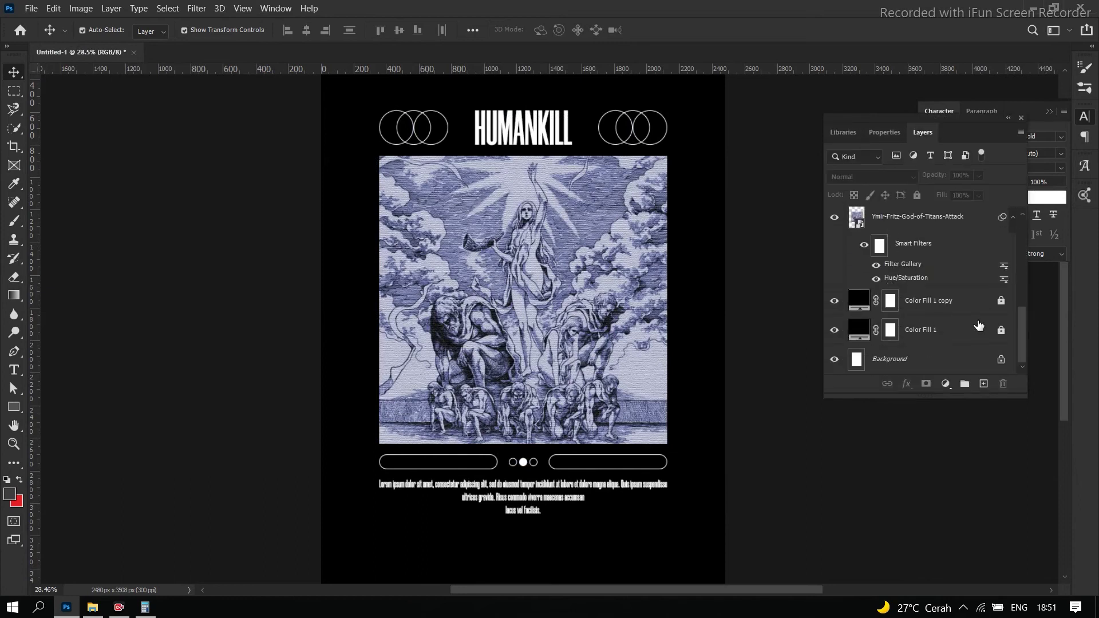
{"action": "left_click", "coordinate": [950, 305]}
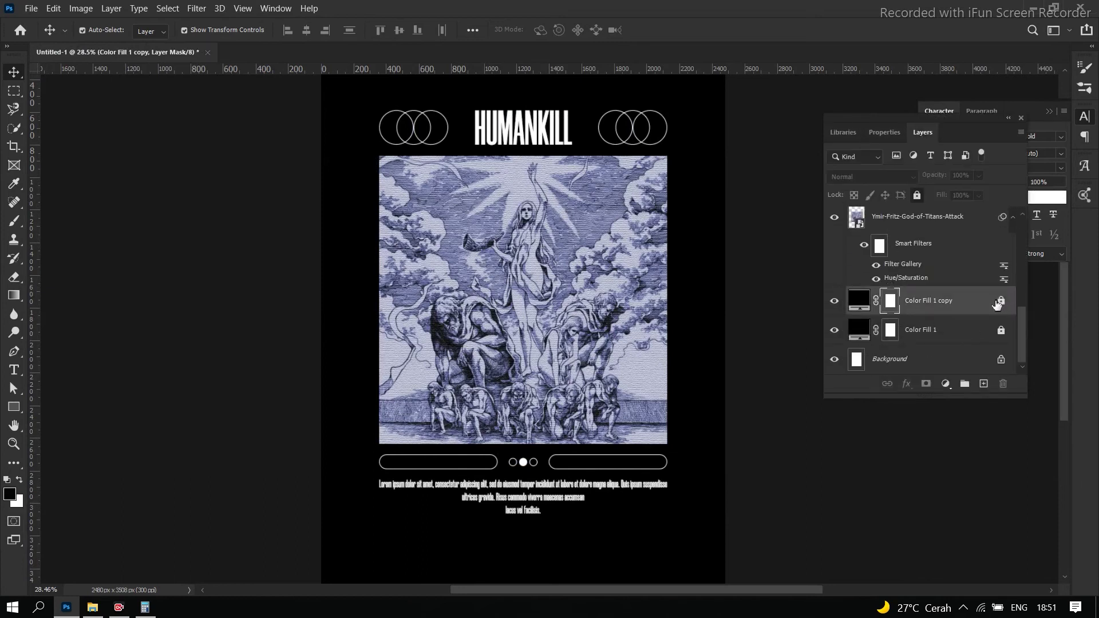
{"action": "key", "text": "Delete"}
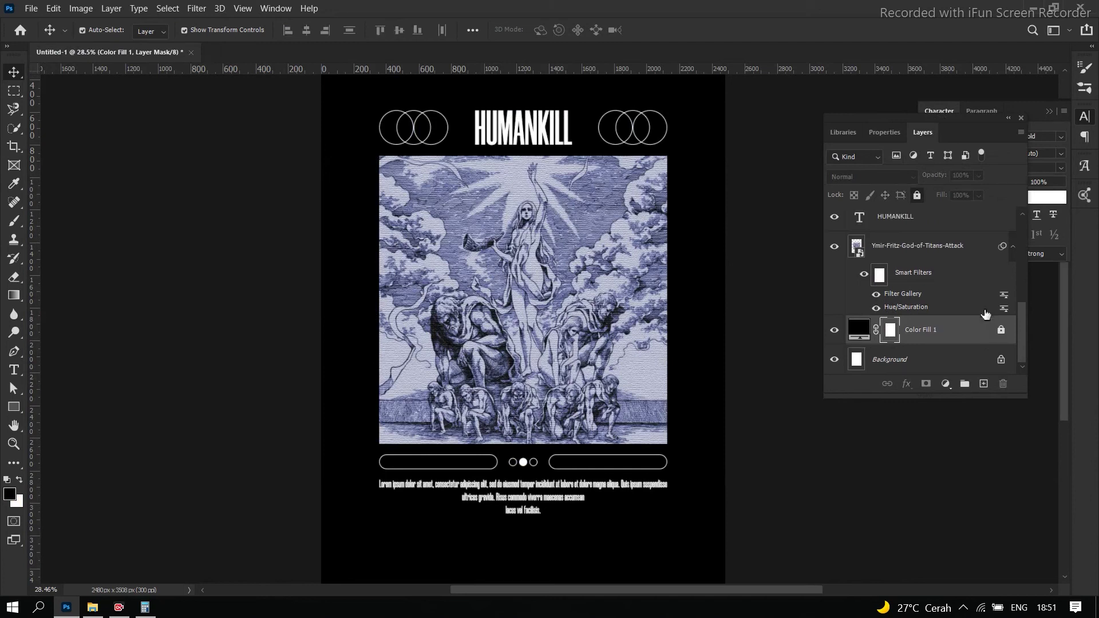
Step: Group all the poster artwork from Group 1 to the Ymir Fritz illustration, leaving out Color Fill 1 and Background
{"action": "scroll", "coordinate": [989, 323], "scroll_direction": "up", "scroll_amount": 5}
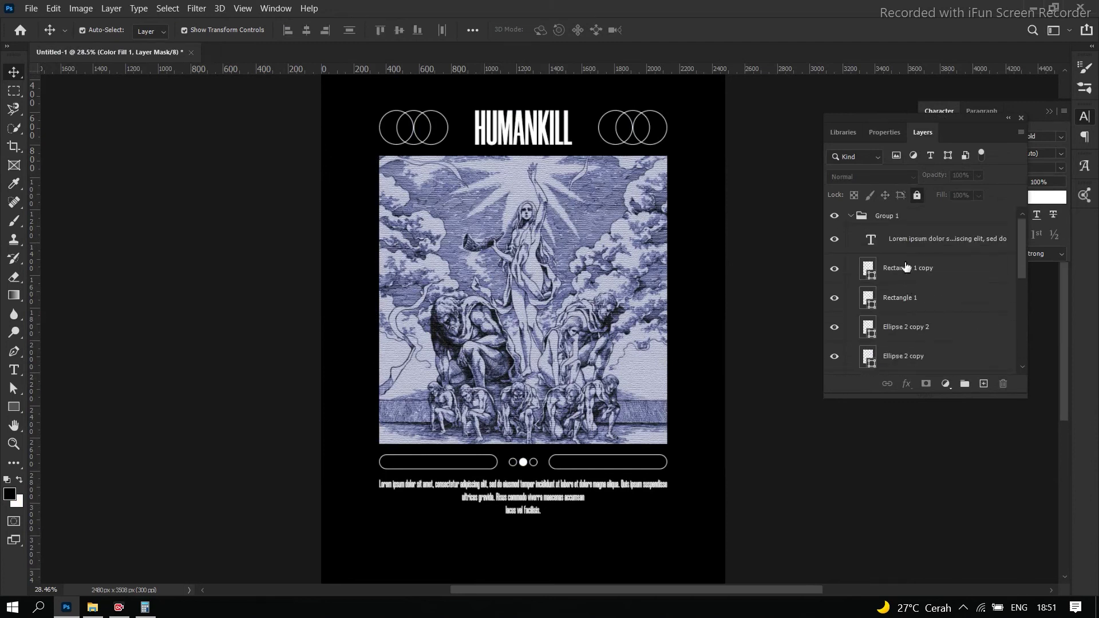
{"action": "left_click", "coordinate": [851, 216]}
{"action": "left_click", "coordinate": [892, 217]}
{"action": "scroll", "coordinate": [904, 267], "scroll_direction": "down", "scroll_amount": 2}
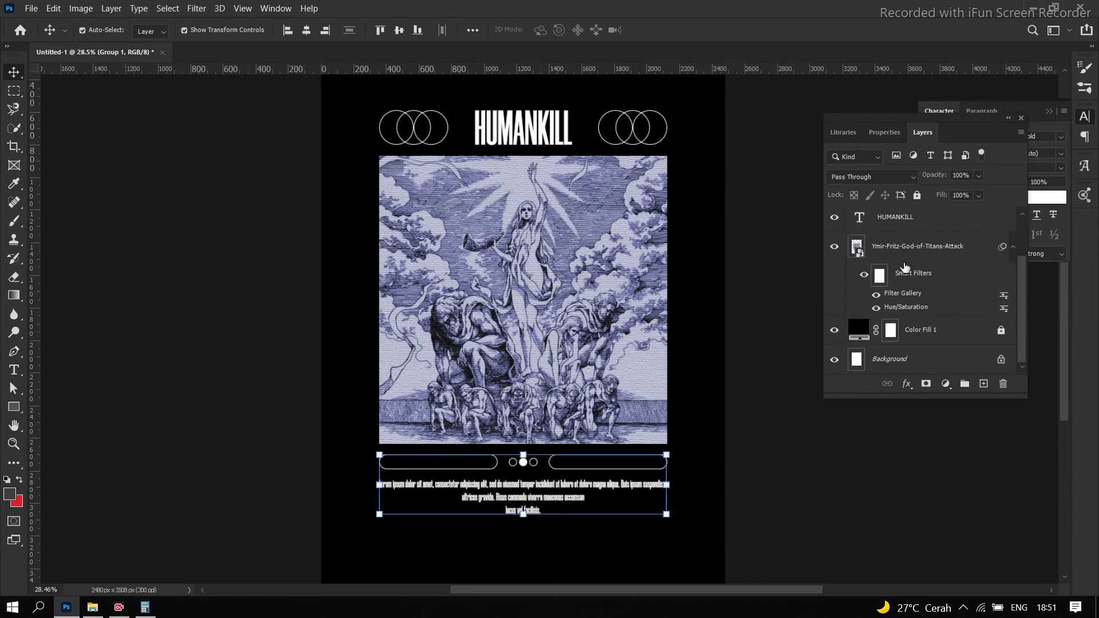
{"action": "left_click", "coordinate": [908, 250], "text": "shift"}
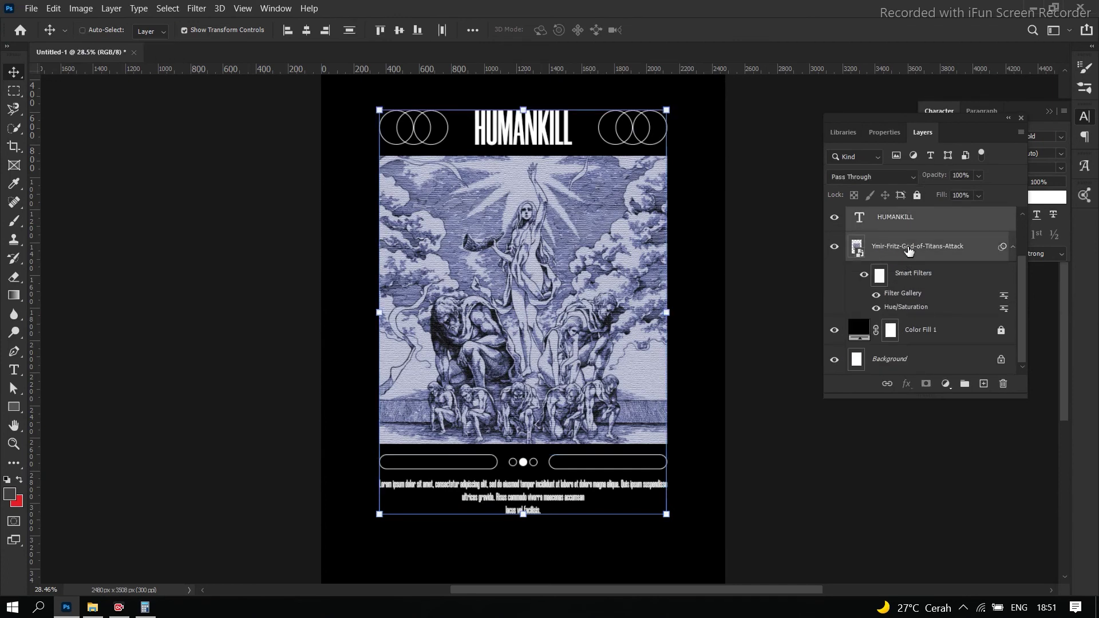
{"action": "key", "text": "ctrl+g"}
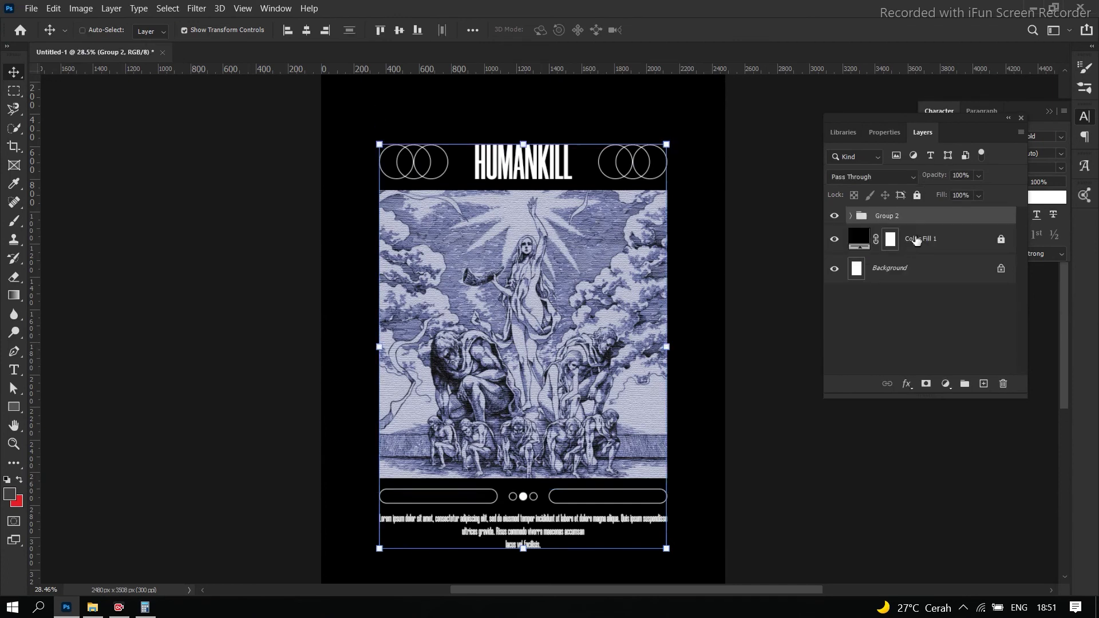
Step: Duplicate Group 2, merge the copy into a single layer and hide the original group
{"action": "key", "text": "ctrl+j"}
{"action": "right_click", "coordinate": [904, 216]}
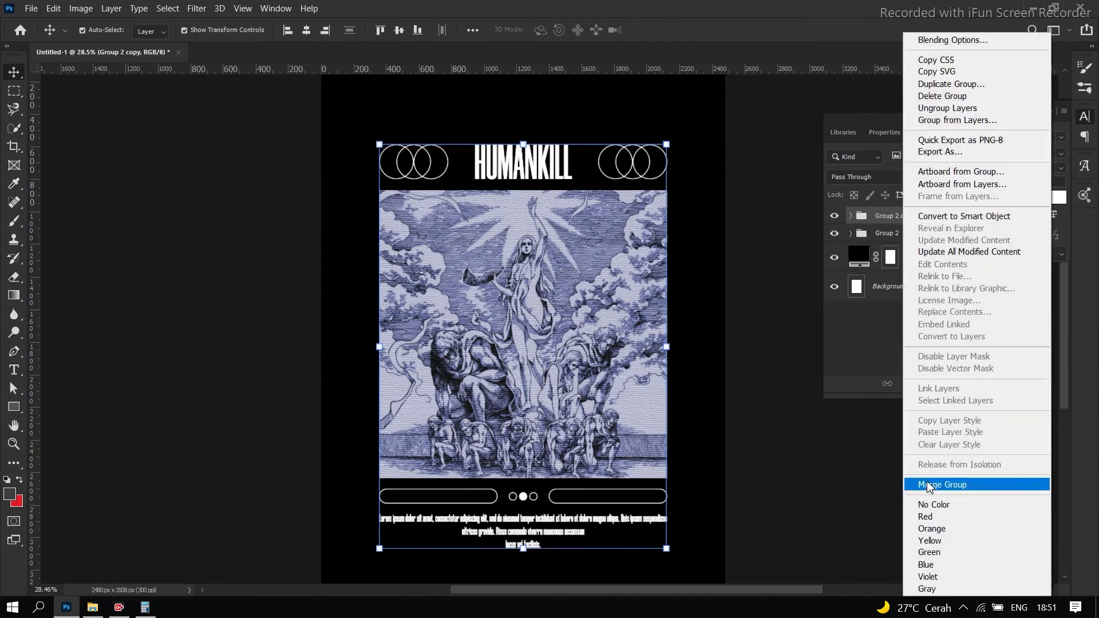
{"action": "left_click", "coordinate": [927, 486]}
{"action": "left_click", "coordinate": [835, 245]}
{"action": "scroll", "coordinate": [606, 330], "scroll_direction": "down", "scroll_amount": 3}
{"action": "scroll", "coordinate": [722, 382], "scroll_direction": "up", "scroll_amount": 2}
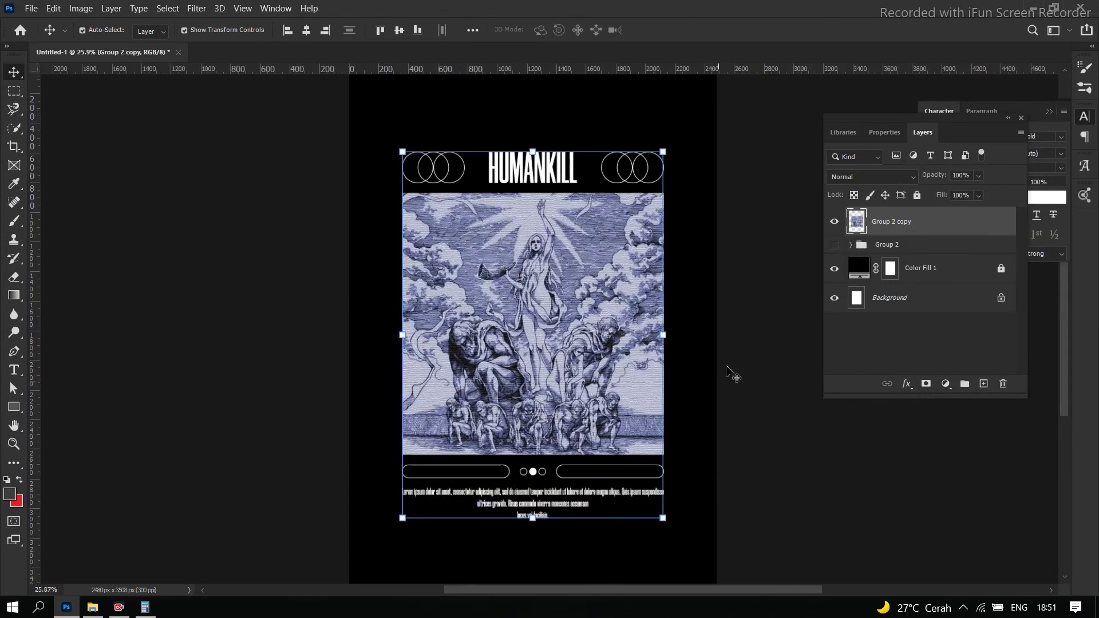
Step: Center the merged artwork layer vertically on the canvas
{"action": "left_click", "coordinate": [400, 32]}
{"action": "scroll", "coordinate": [498, 334], "scroll_direction": "down", "scroll_amount": 2}
{"action": "scroll", "coordinate": [354, 189], "scroll_direction": "up", "scroll_amount": 3}
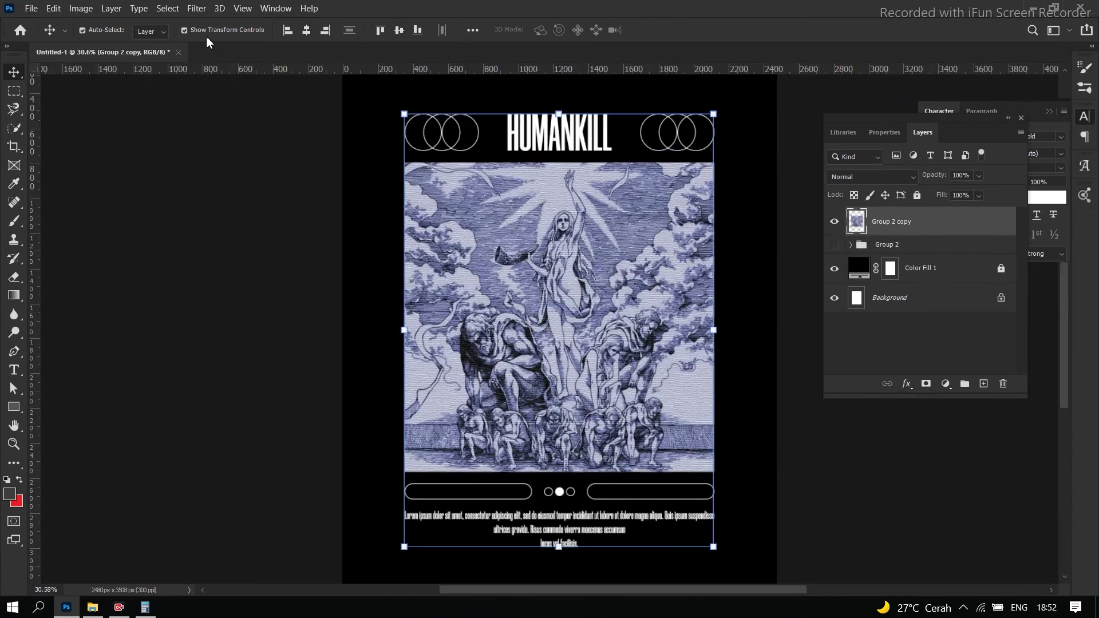
Step: Apply the Grain texture filter to the merged artwork layer with intensity 50, contrast 50 and the Regular grain type
{"action": "left_click", "coordinate": [195, 12]}
{"action": "left_click", "coordinate": [224, 61]}
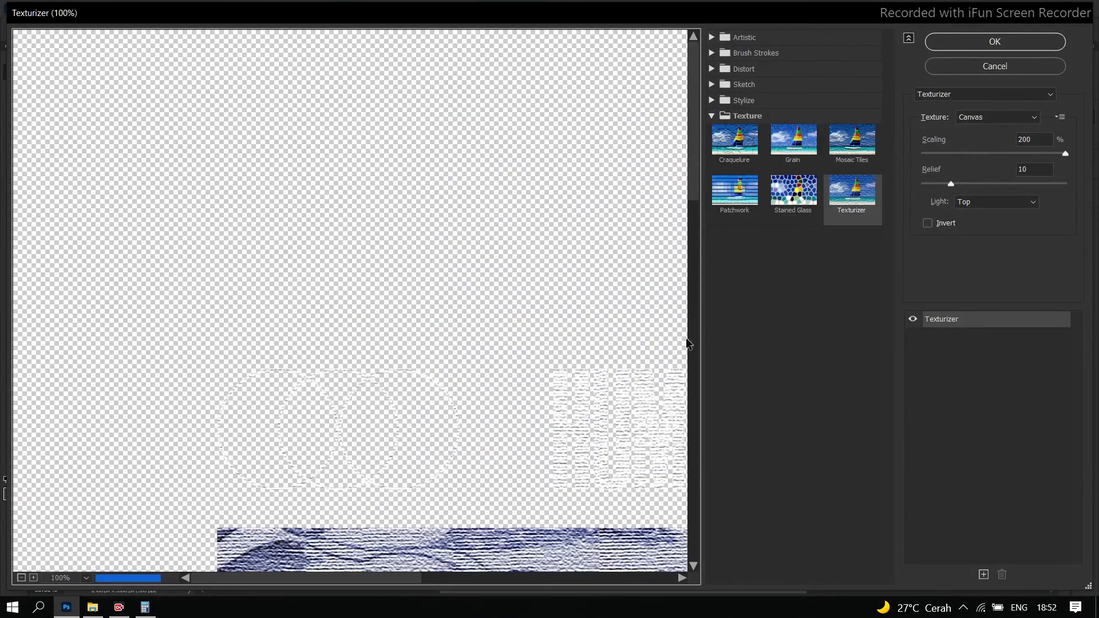
{"action": "scroll", "coordinate": [533, 387], "scroll_direction": "down", "scroll_amount": 10}
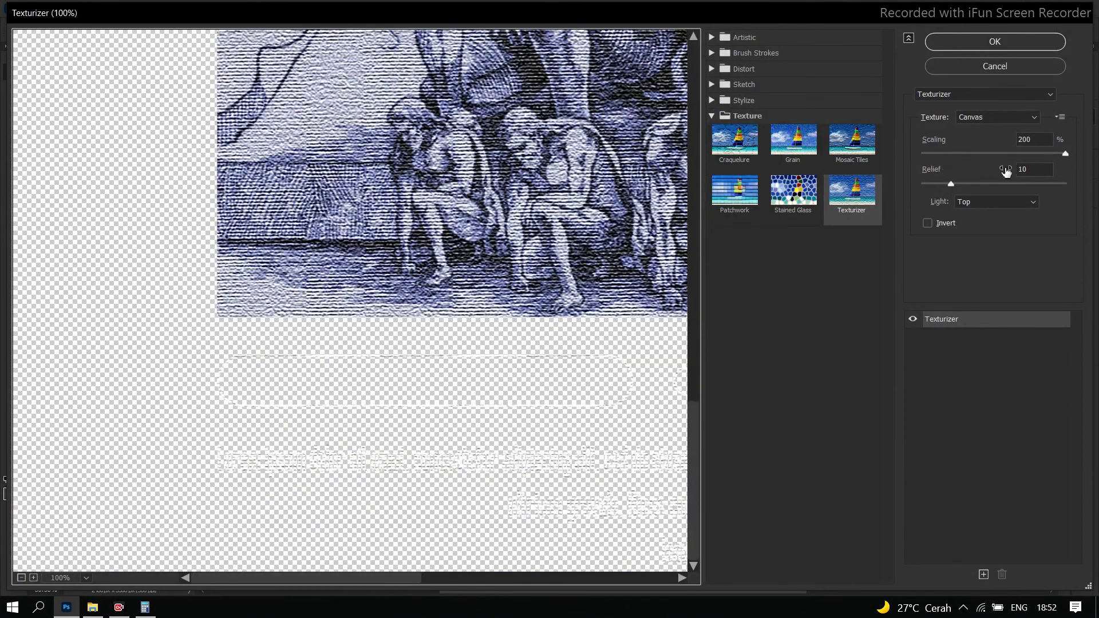
{"action": "left_click", "coordinate": [810, 157]}
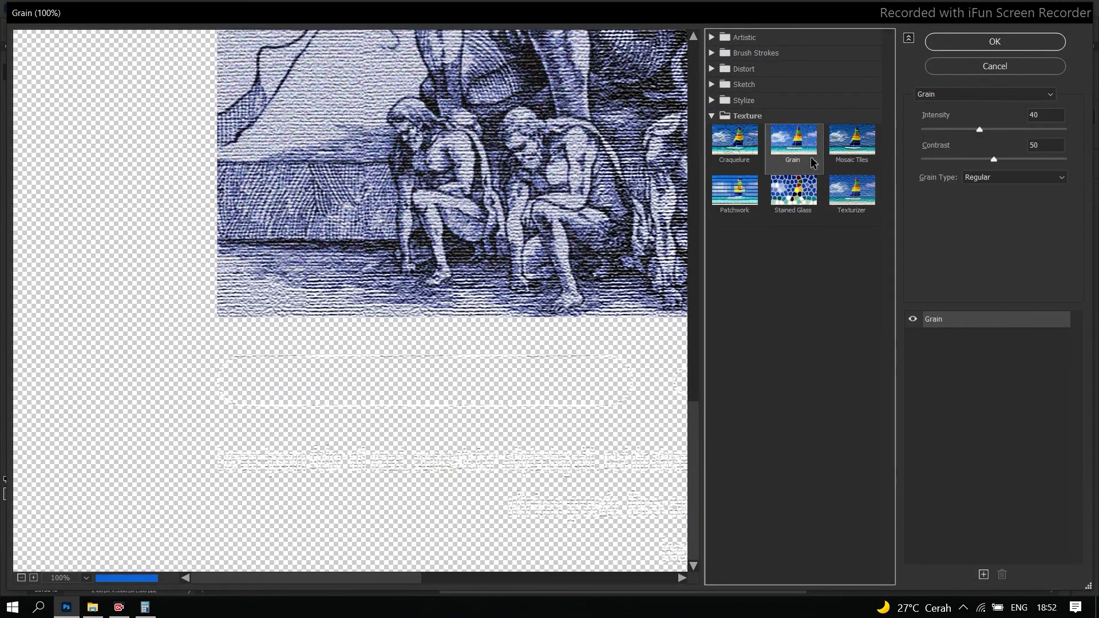
{"action": "scroll", "coordinate": [431, 387], "scroll_direction": "up", "scroll_amount": 10}
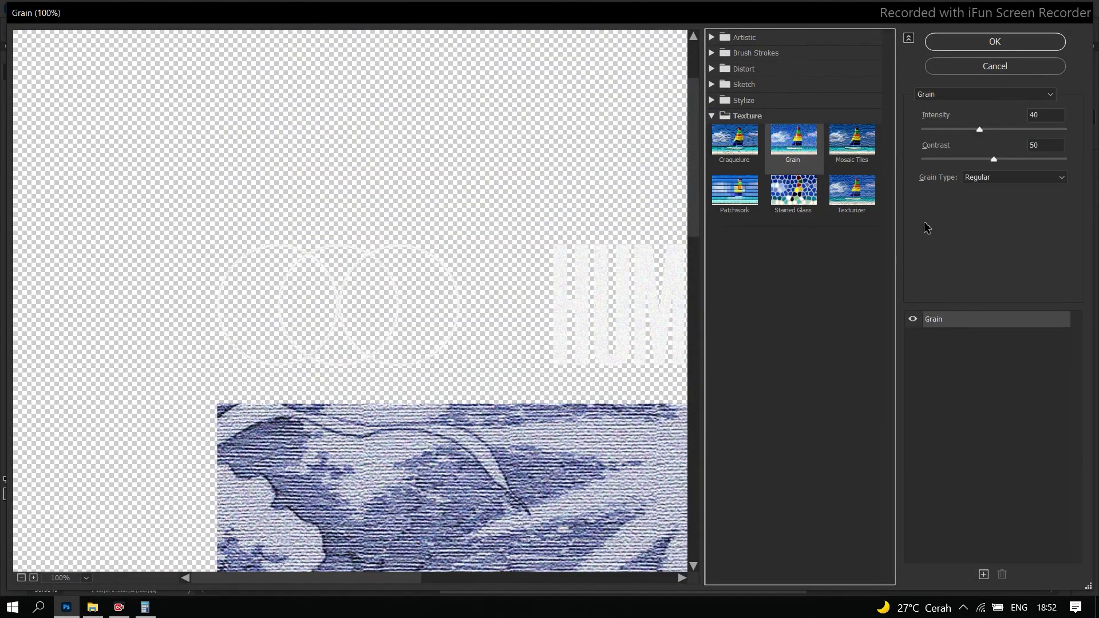
{"action": "left_click", "coordinate": [1039, 115]}
{"action": "type", "text": "50"}
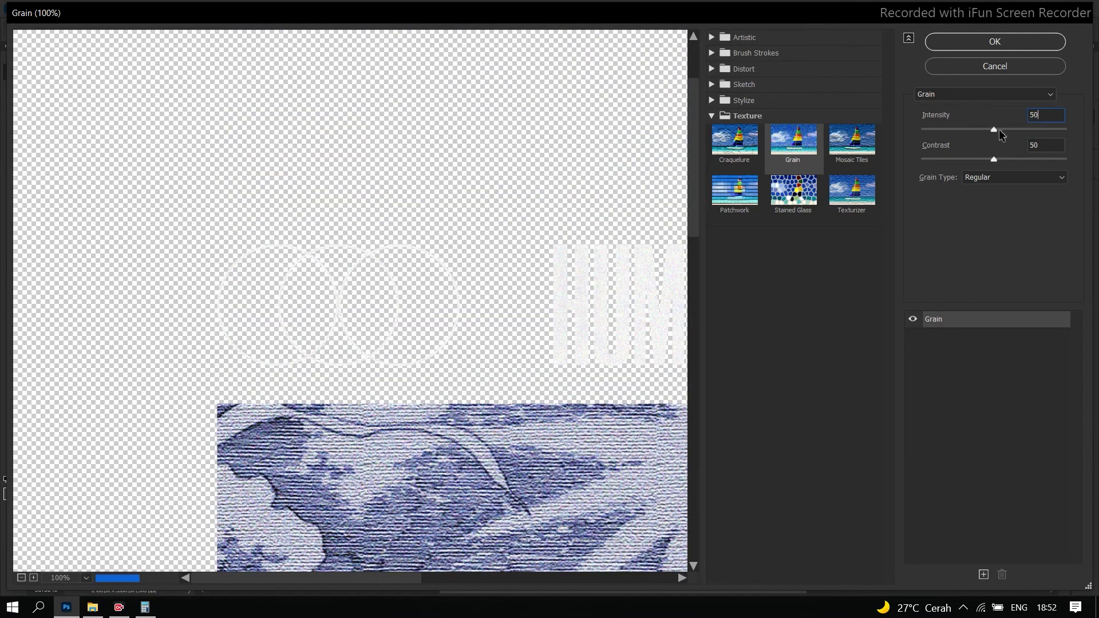
{"action": "left_click", "coordinate": [978, 45]}
Step: Deselect the artwork and examine the grain effect both close up and across the whole poster
{"action": "scroll", "coordinate": [567, 117], "scroll_direction": "up", "scroll_amount": 15}
{"action": "scroll", "coordinate": [504, 120], "scroll_direction": "down", "scroll_amount": 15}
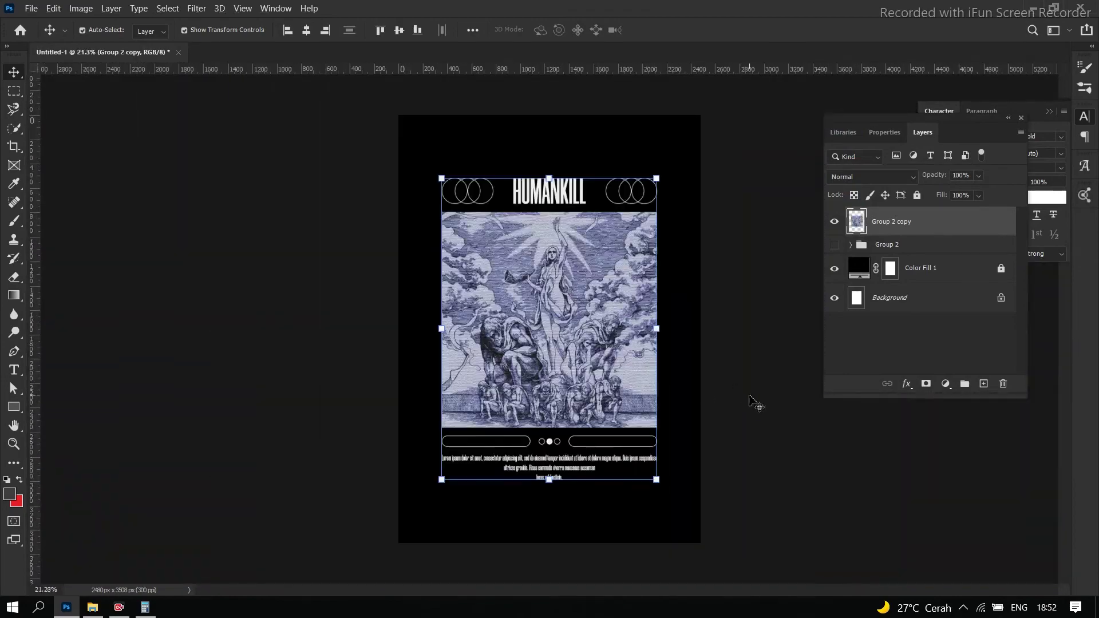
{"action": "left_click", "coordinate": [750, 400]}
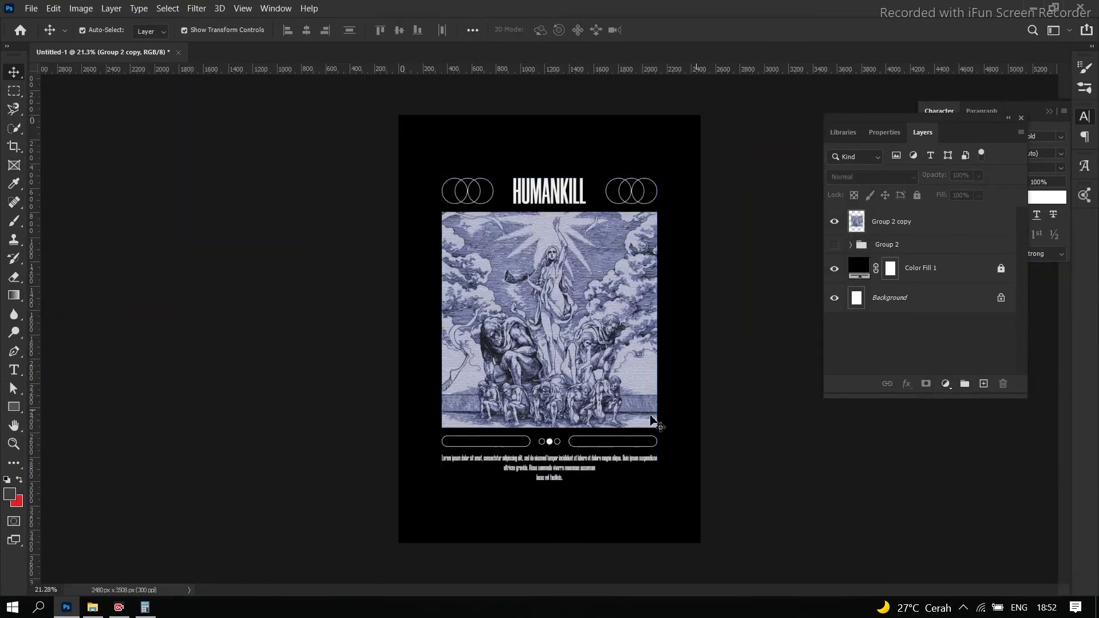
{"action": "scroll", "coordinate": [653, 420], "scroll_direction": "up", "scroll_amount": 5}
{"action": "scroll", "coordinate": [400, 404], "scroll_direction": "down", "scroll_amount": 3}
{"action": "scroll", "coordinate": [341, 369], "scroll_direction": "down", "scroll_amount": 3}
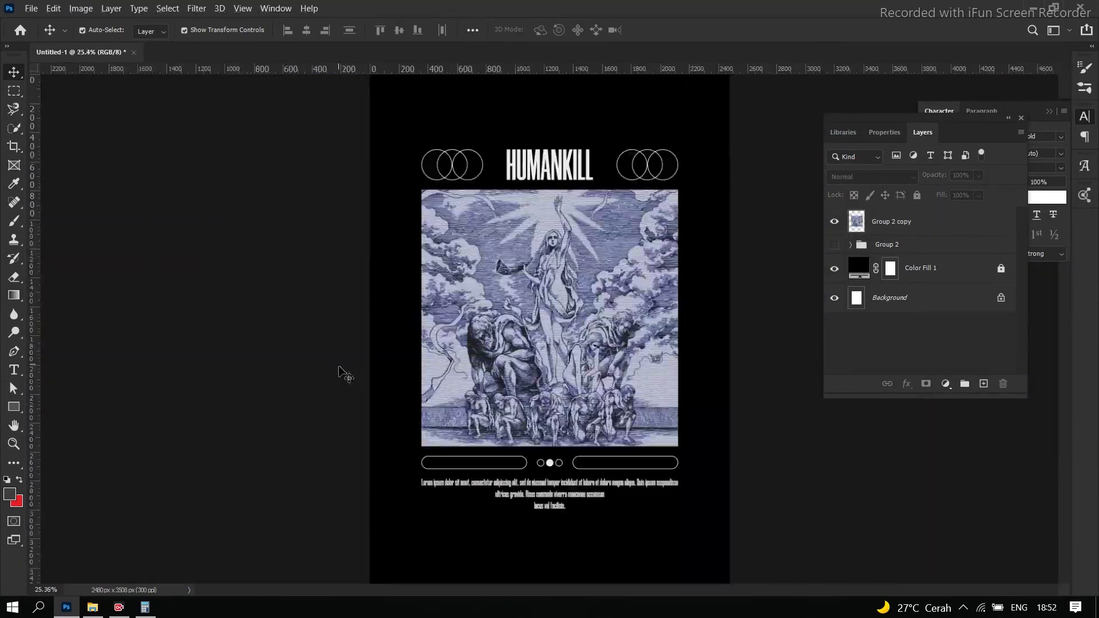
{"action": "scroll", "coordinate": [601, 461], "scroll_direction": "down", "scroll_amount": 3}
{"action": "scroll", "coordinate": [685, 405], "scroll_direction": "up", "scroll_amount": 3}
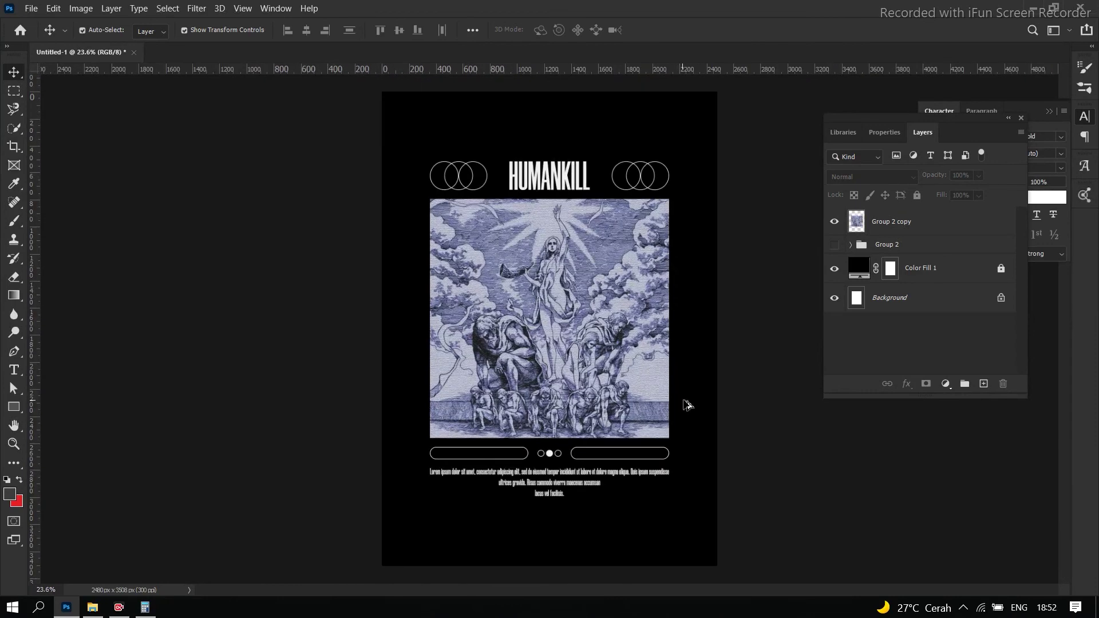
{"action": "scroll", "coordinate": [675, 421], "scroll_direction": "down", "scroll_amount": 3}
{"action": "scroll", "coordinate": [675, 421], "scroll_direction": "up", "scroll_amount": 3}
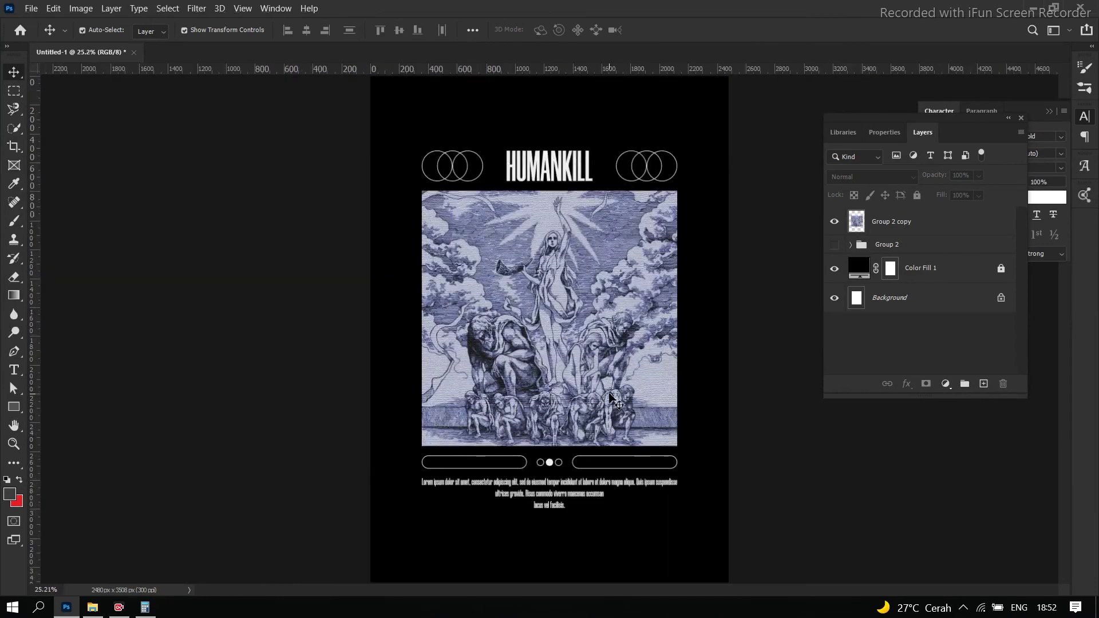
Step: Clear the workspace by hiding the rulers, collapsing the Character panel and docking the floating Layers panel group as icons
{"action": "left_click", "coordinate": [1007, 118]}
{"action": "key", "text": "ctrl+r"}
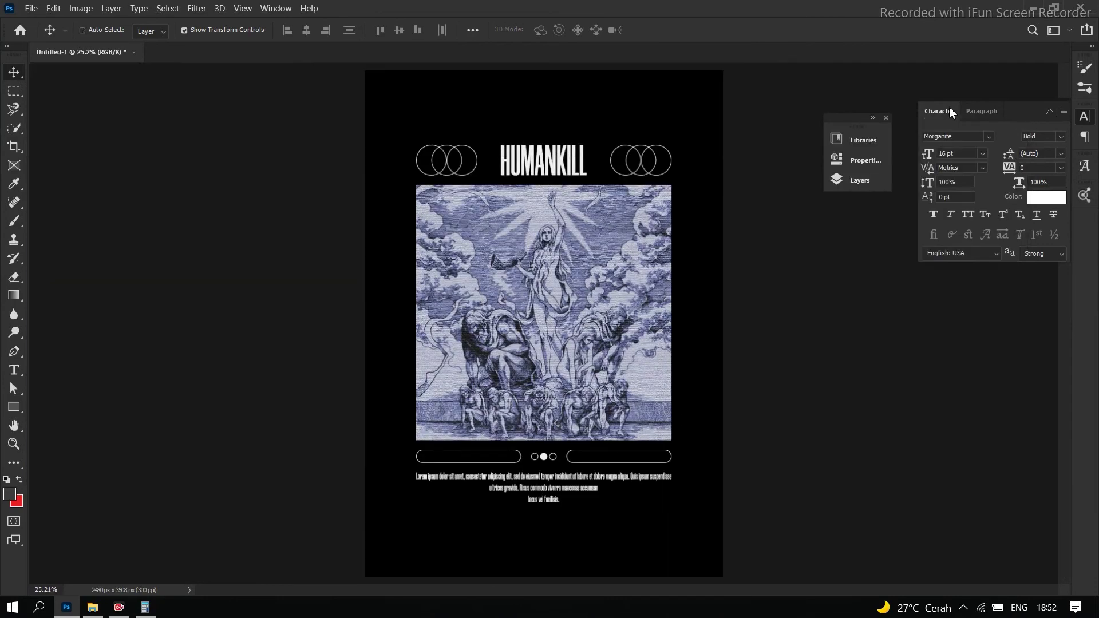
{"action": "left_click", "coordinate": [1047, 112]}
{"action": "left_click", "coordinate": [873, 119]}
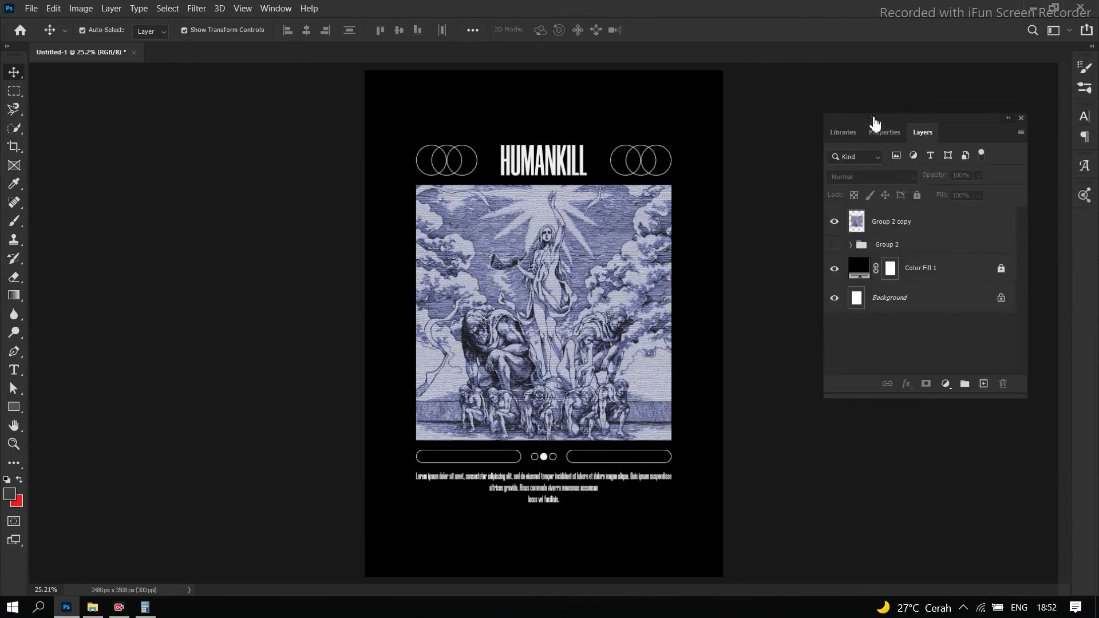
{"action": "left_click_drag", "start_coordinate": [985, 118], "coordinate": [1085, 229]}
{"action": "scroll", "coordinate": [786, 270], "scroll_direction": "down", "scroll_amount": 1}
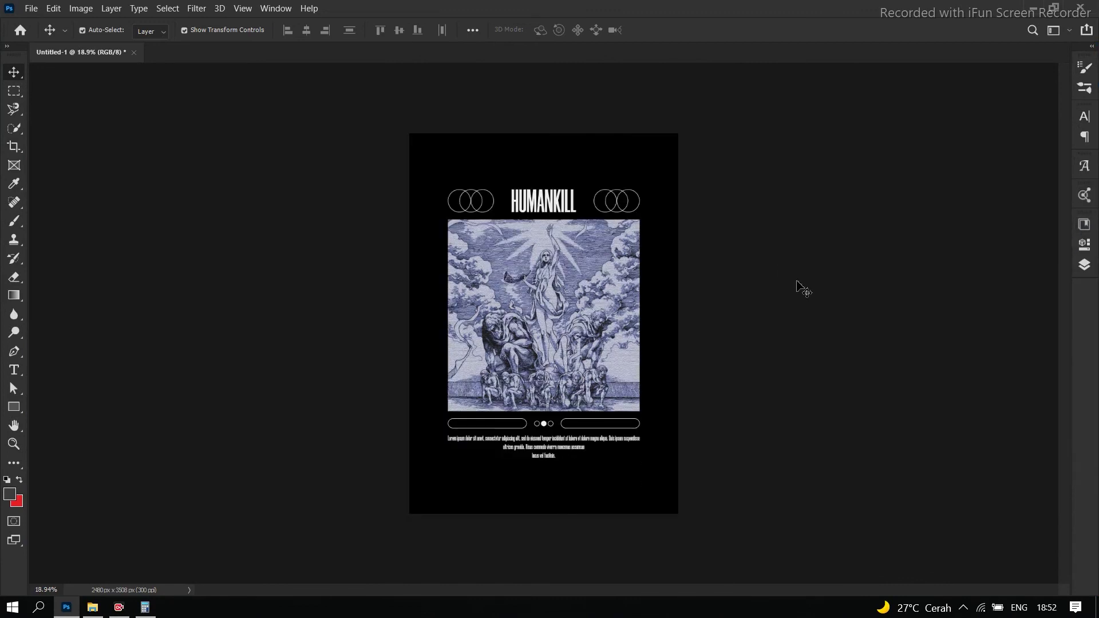
{"action": "scroll", "coordinate": [805, 293], "scroll_direction": "down", "scroll_amount": 1}
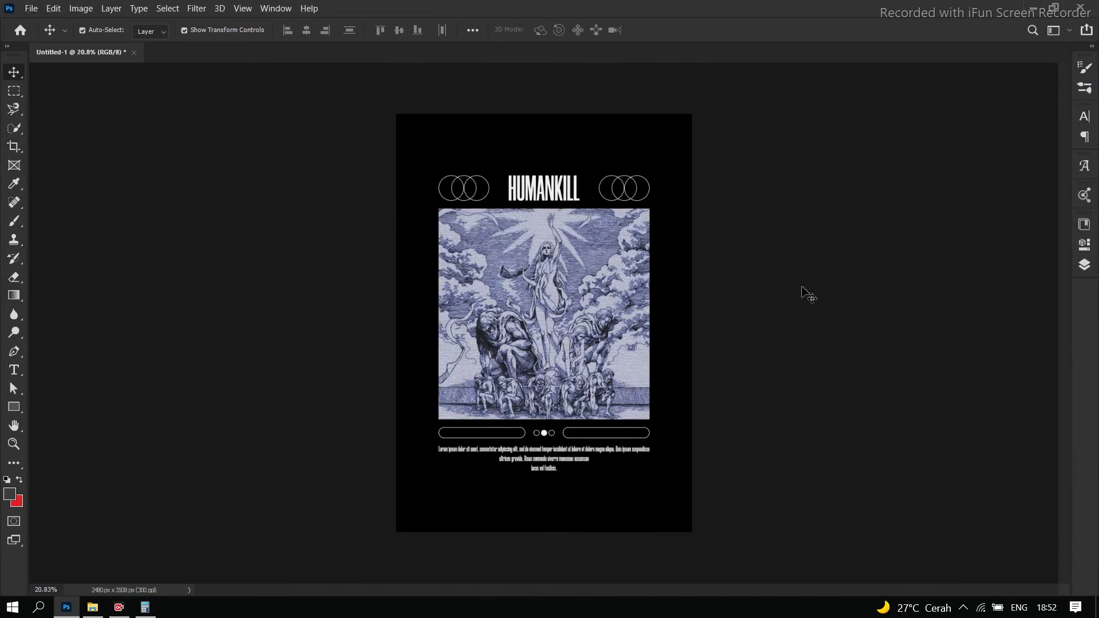